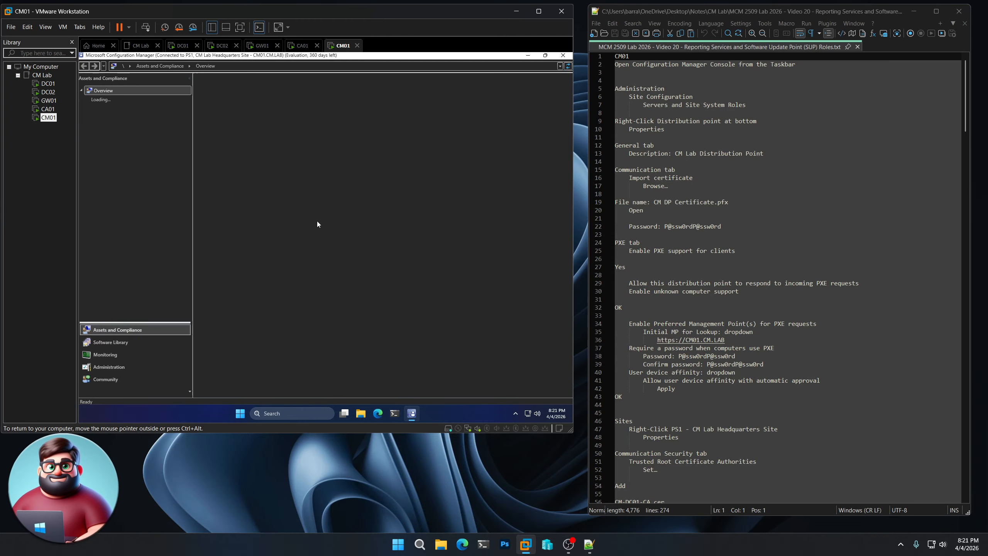
Switch the loaded Configuration Manager console to the Administration workspace
{"action": "left_click", "coordinate": [117, 367]}
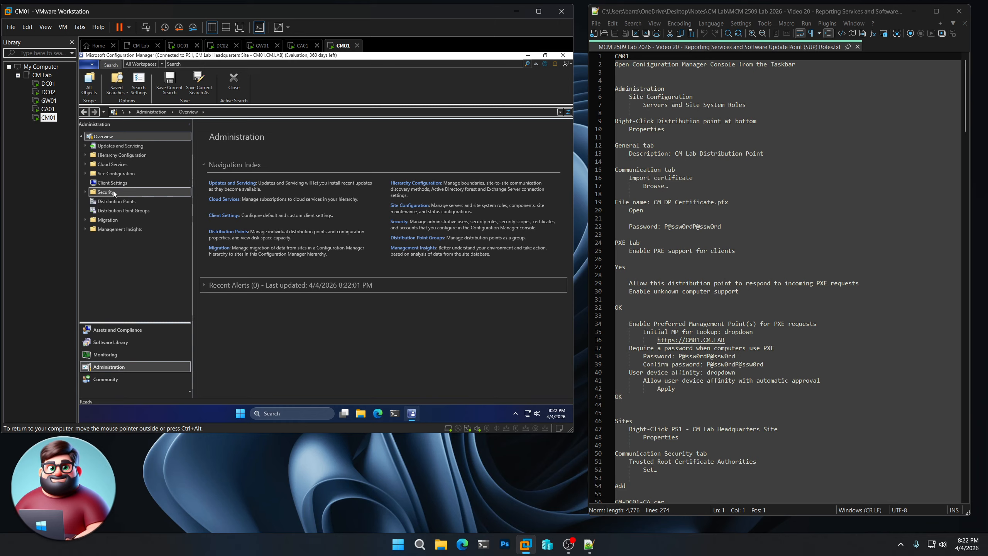
Enter 'CM Lab Distribution Point' as the CM01.CM.LAB distribution point's description
{"action": "left_click", "coordinate": [85, 173]}
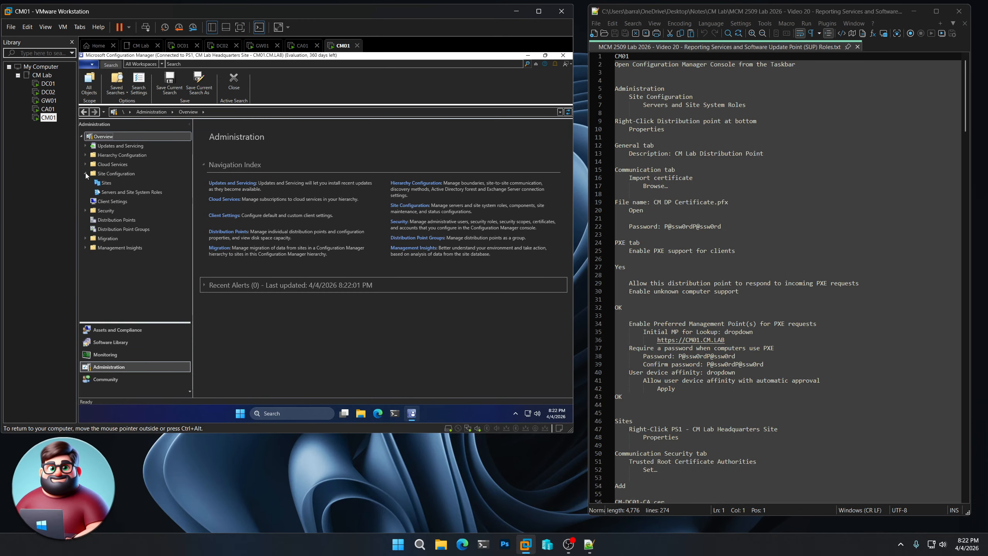
{"action": "left_click", "coordinate": [114, 191]}
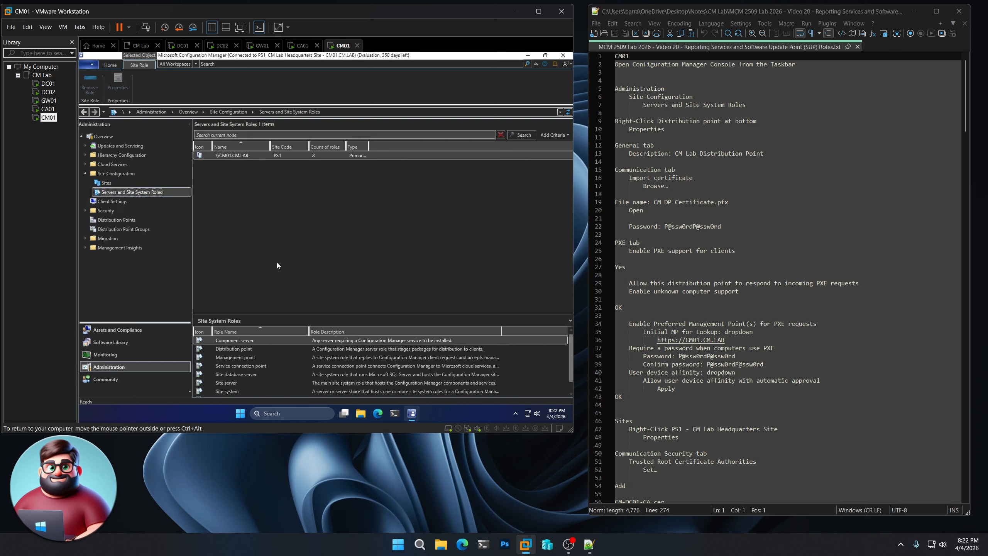
{"action": "right_click", "coordinate": [244, 349]}
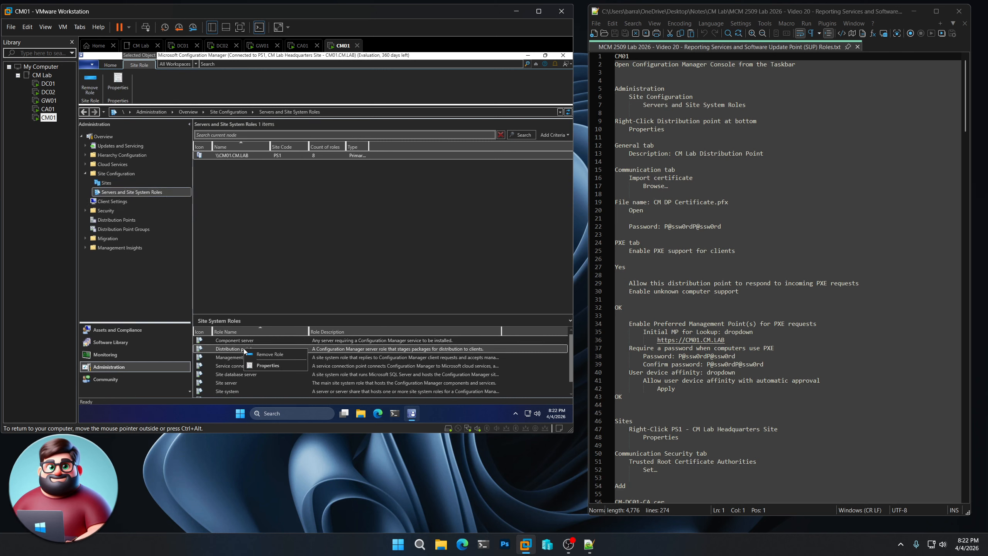
{"action": "left_click", "coordinate": [267, 365]}
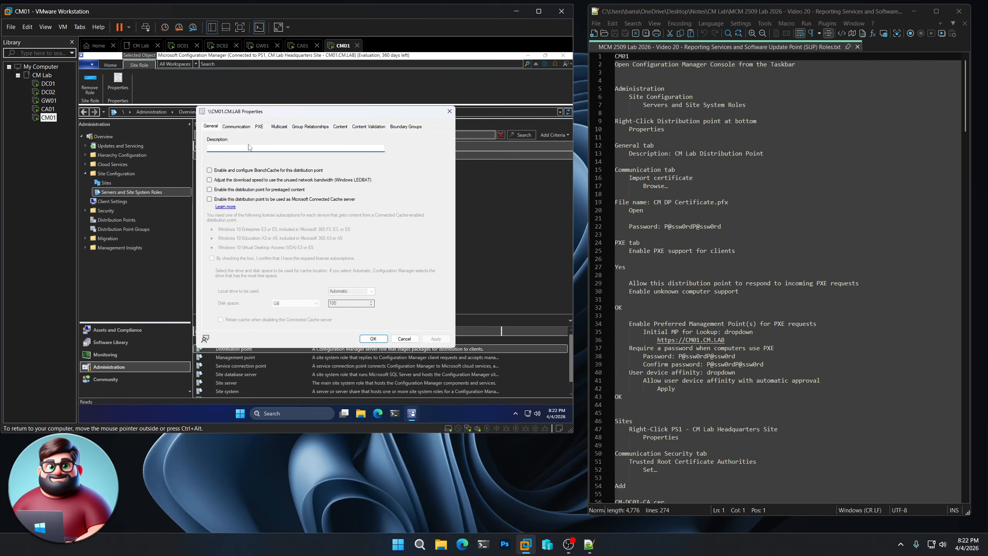
{"action": "left_click_drag", "start_coordinate": [773, 153], "coordinate": [676, 155]}
{"action": "key", "text": "ctrl+c"}
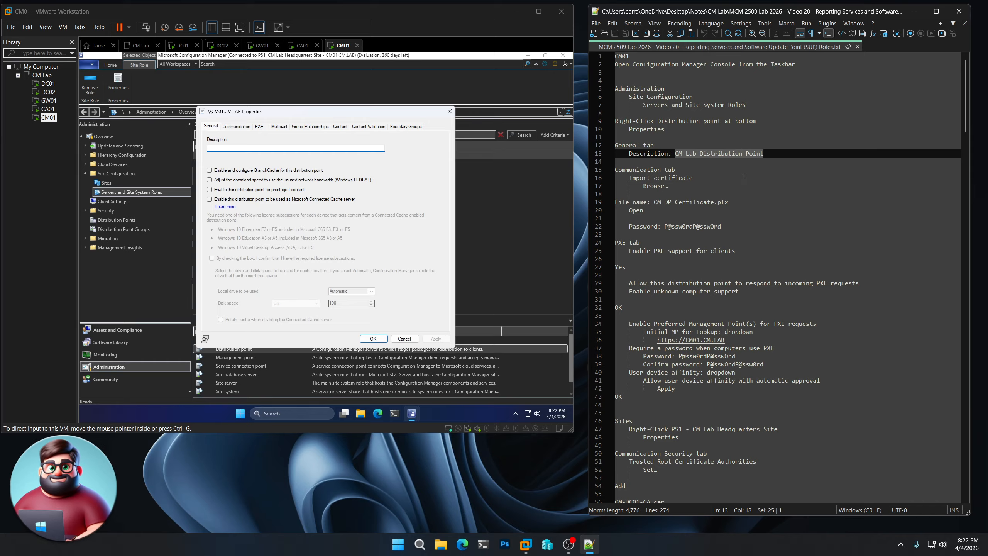
{"action": "left_click", "coordinate": [279, 148]}
{"action": "key", "text": "ctrl+v"}
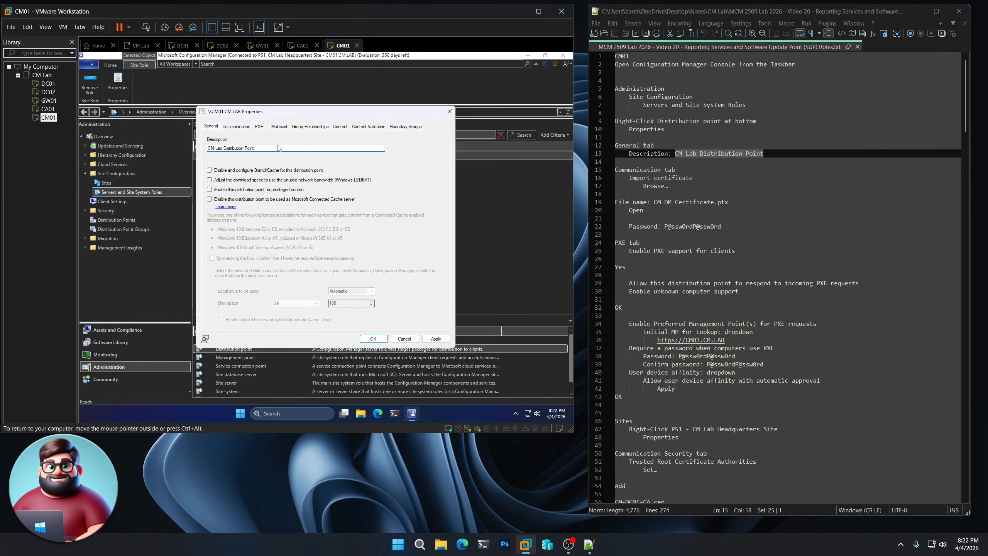
Import CM DP Certificate.pfx as the distribution point's client certificate and enter its password
{"action": "left_click", "coordinate": [236, 126]}
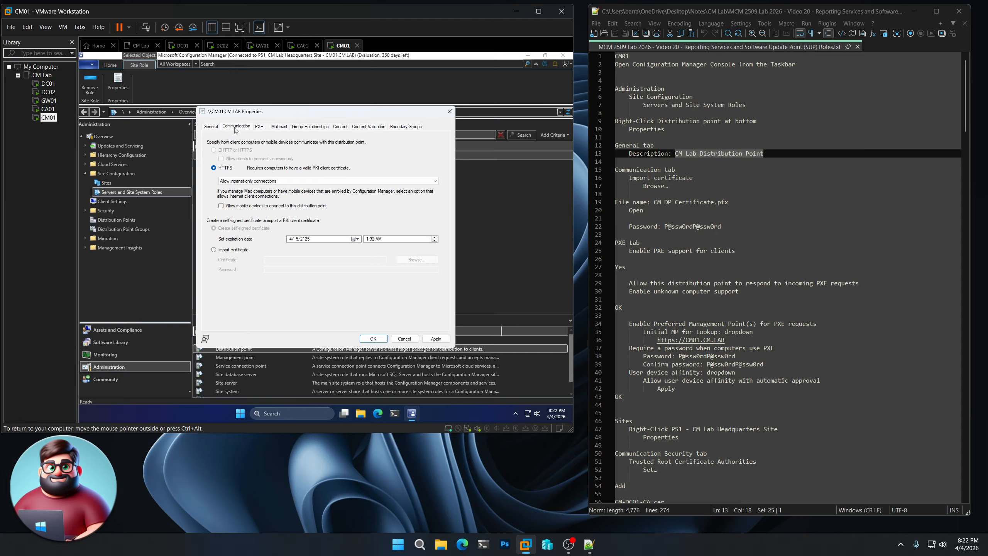
{"action": "left_click", "coordinate": [215, 251]}
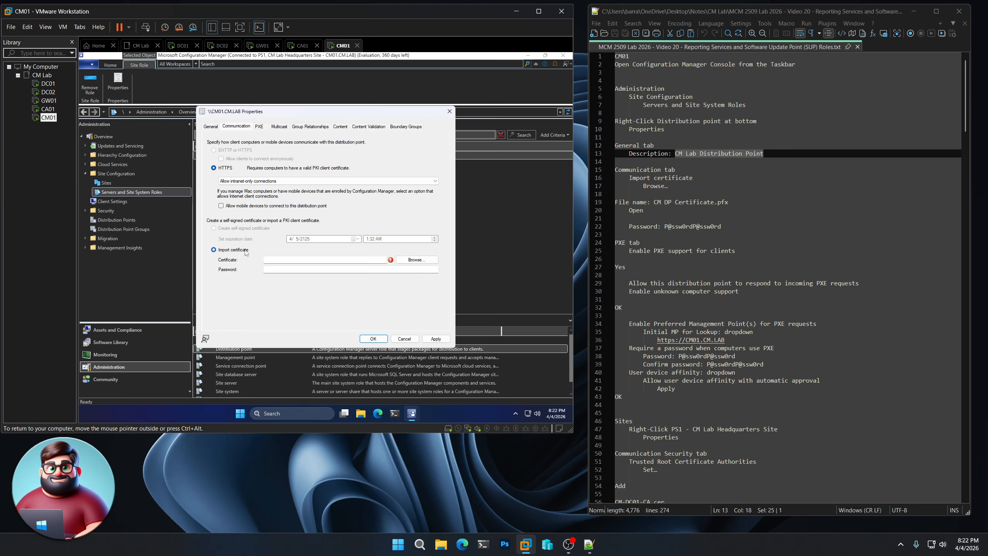
{"action": "left_click", "coordinate": [425, 262]}
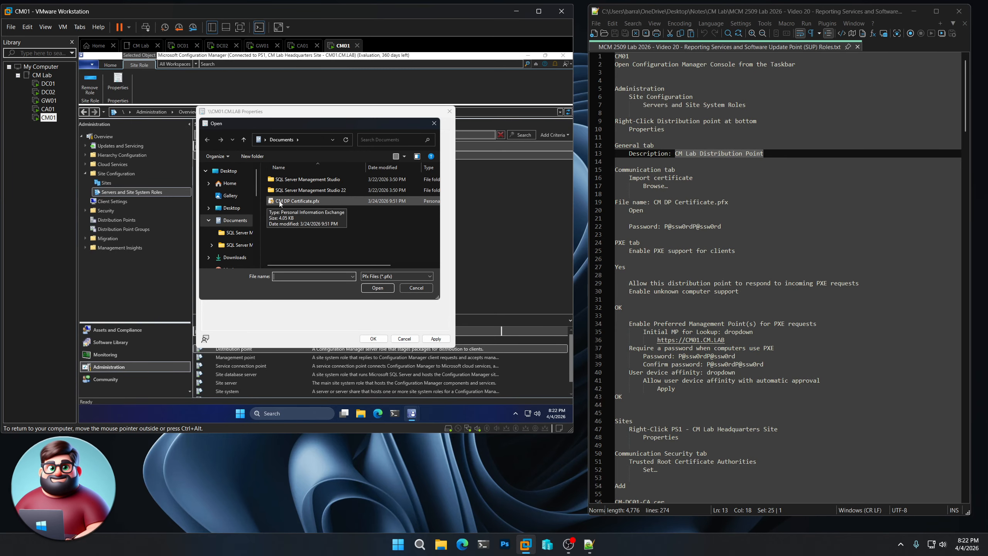
{"action": "double_click", "coordinate": [285, 201]}
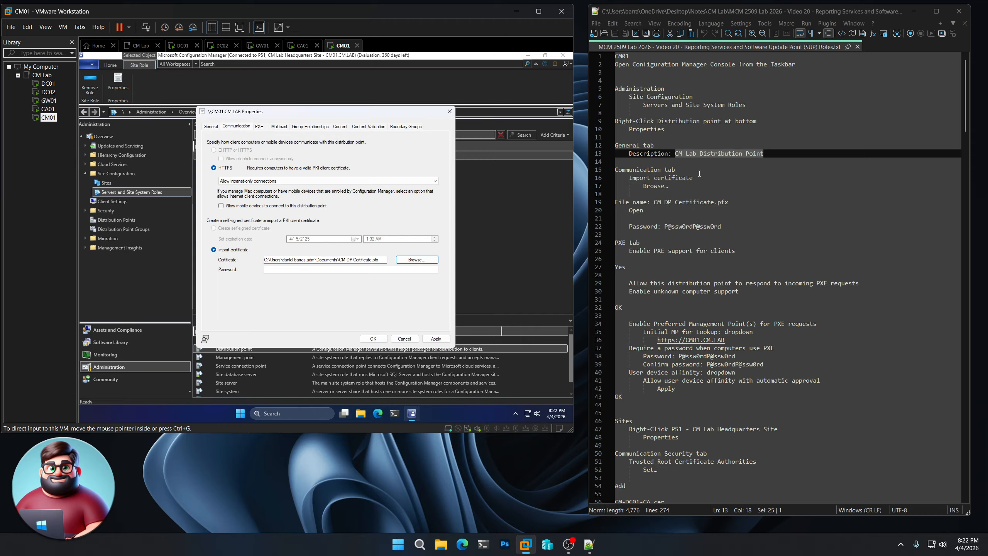
{"action": "left_click_drag", "start_coordinate": [727, 227], "coordinate": [664, 227]}
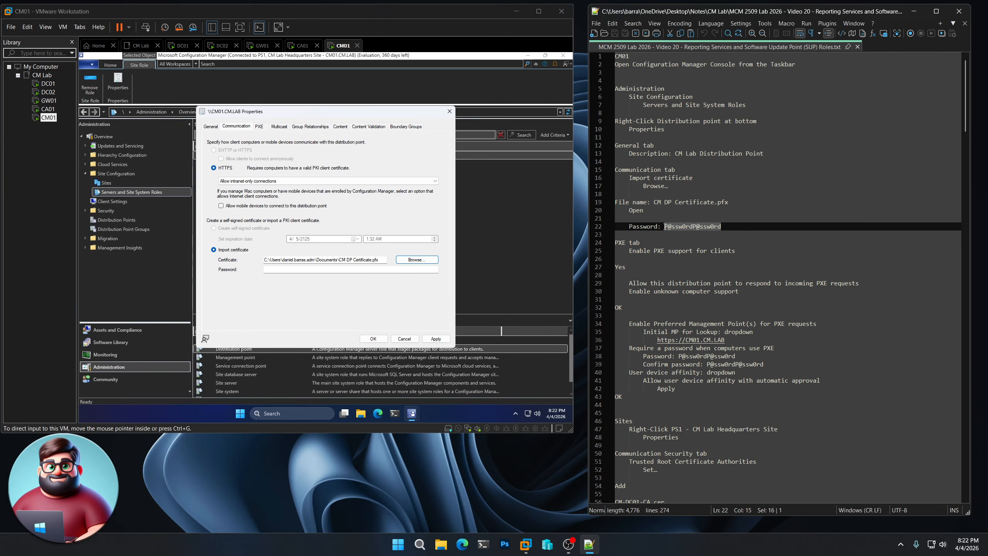
{"action": "left_click", "coordinate": [329, 269]}
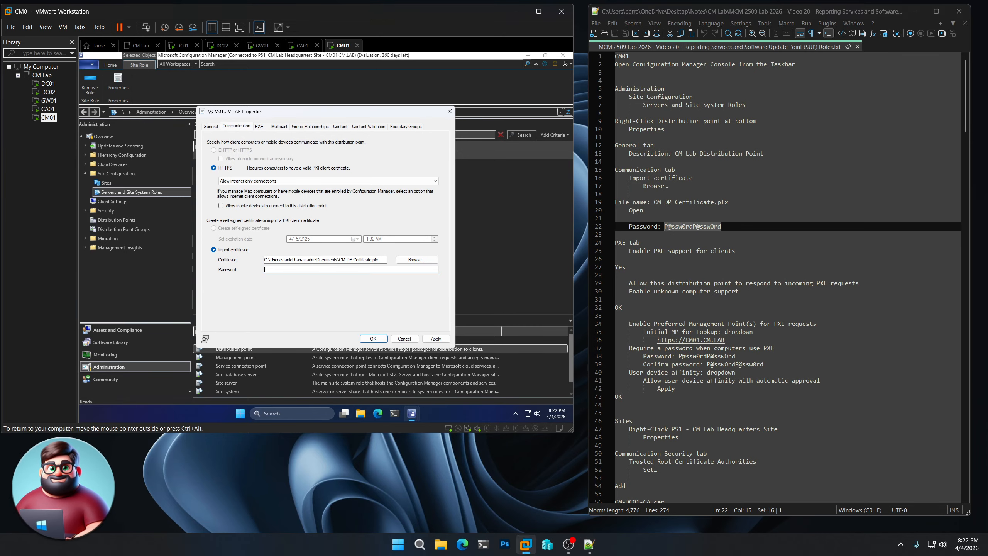
{"action": "key", "text": "ctrl+v"}
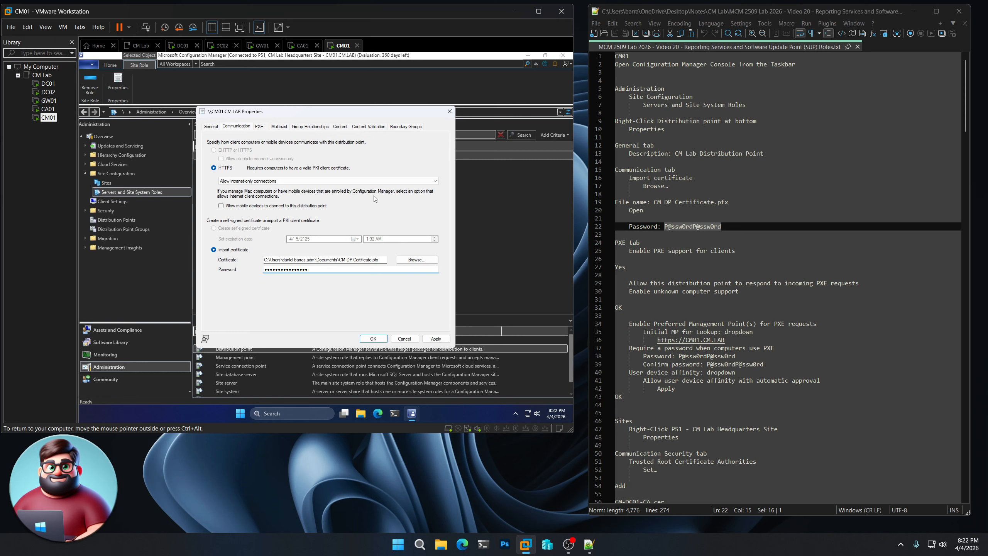
Enable PXE support and unknown computer support on the distribution point, accepting both warnings
{"action": "left_click", "coordinate": [260, 128]}
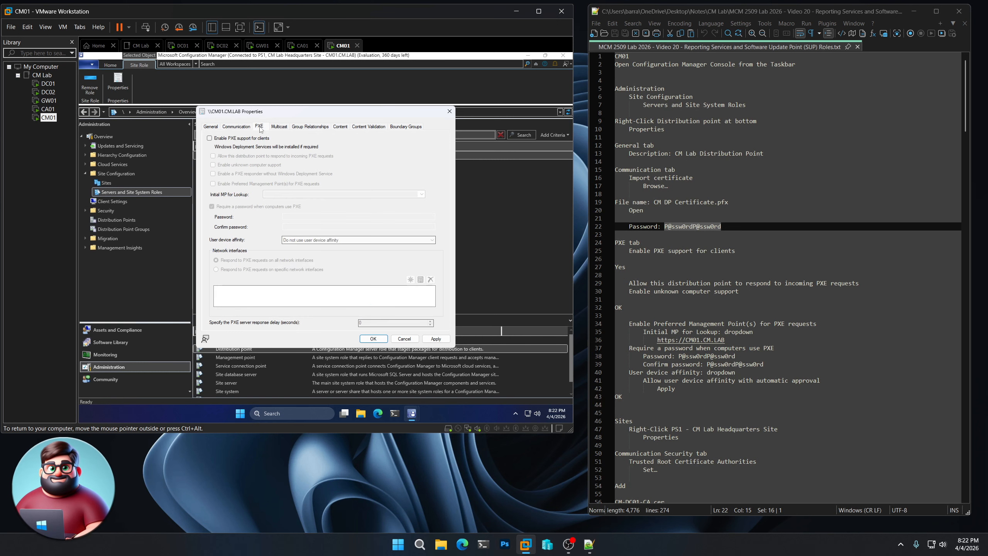
{"action": "left_click", "coordinate": [260, 141]}
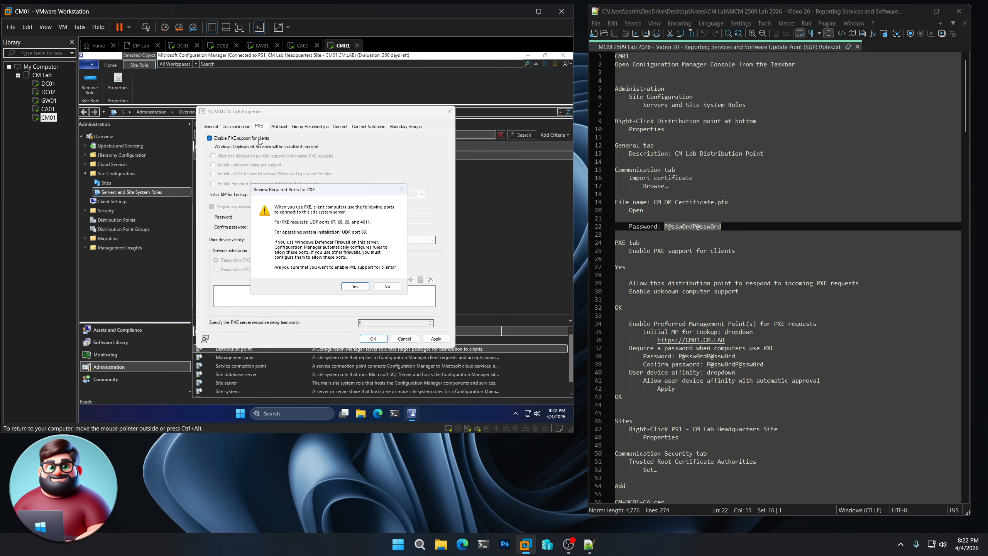
{"action": "left_click", "coordinate": [356, 287]}
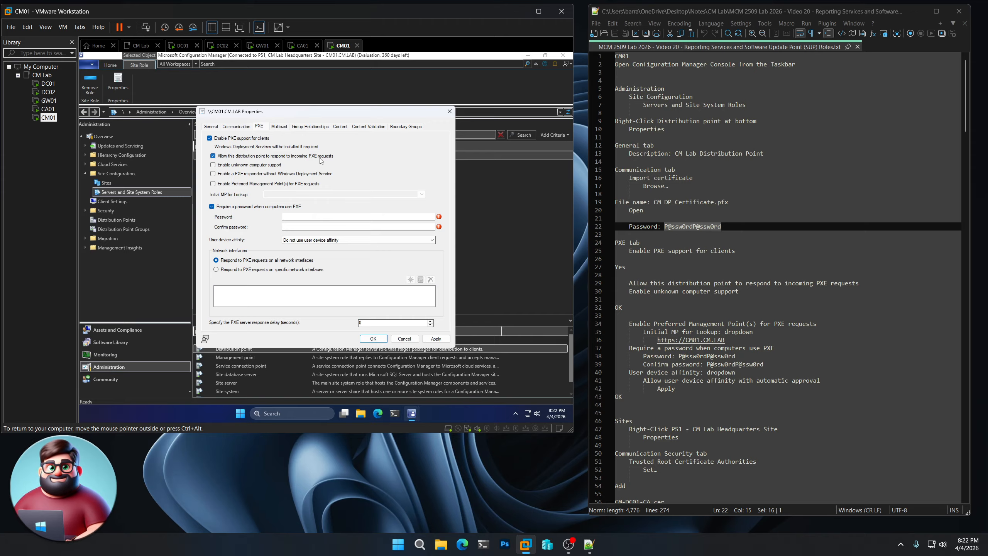
{"action": "left_click", "coordinate": [261, 167]}
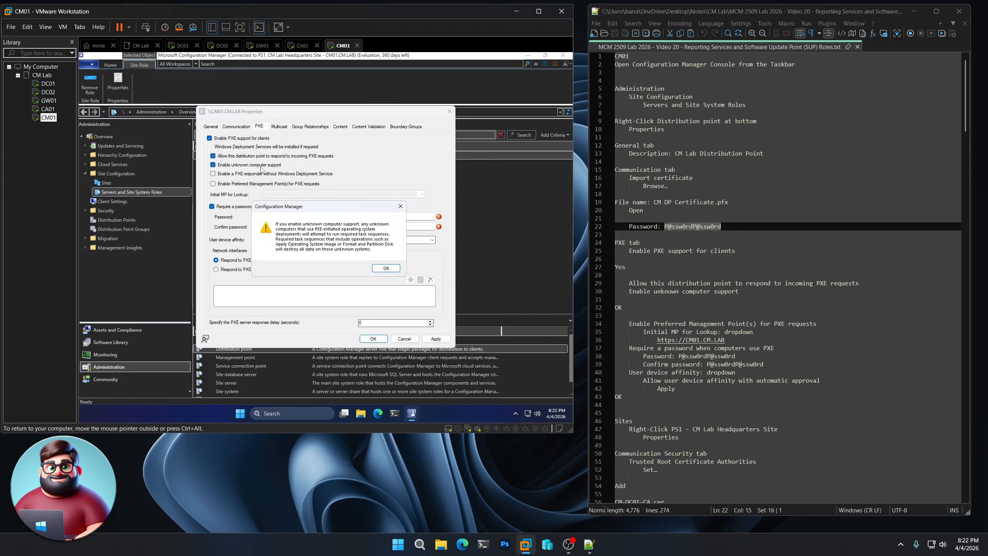
{"action": "left_click", "coordinate": [385, 268]}
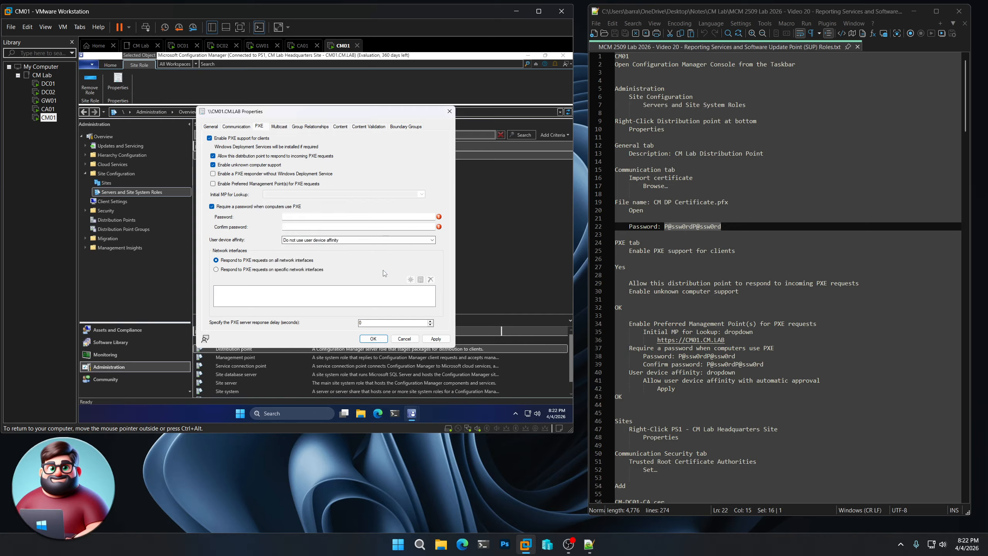
{"action": "left_click", "coordinate": [243, 185]}
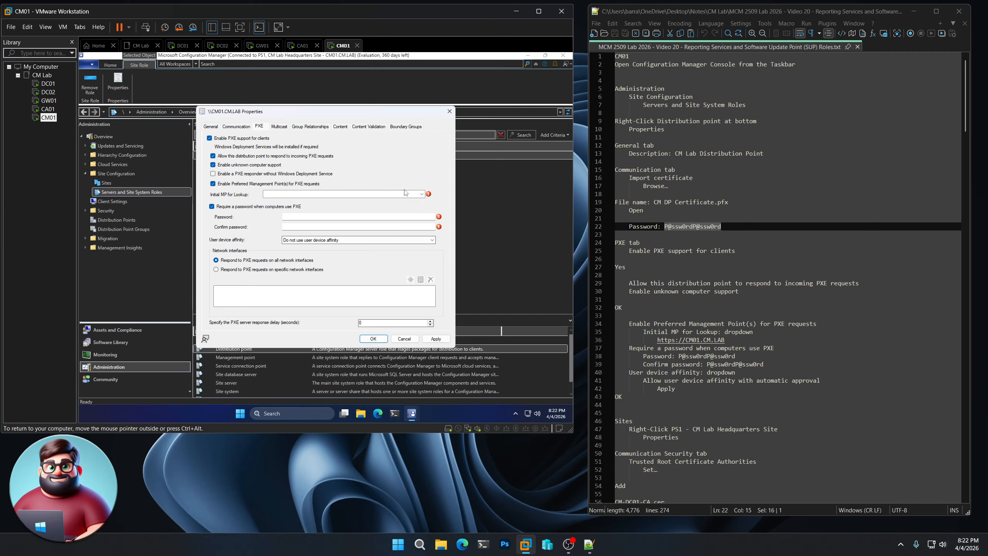
{"action": "left_click", "coordinate": [422, 194]}
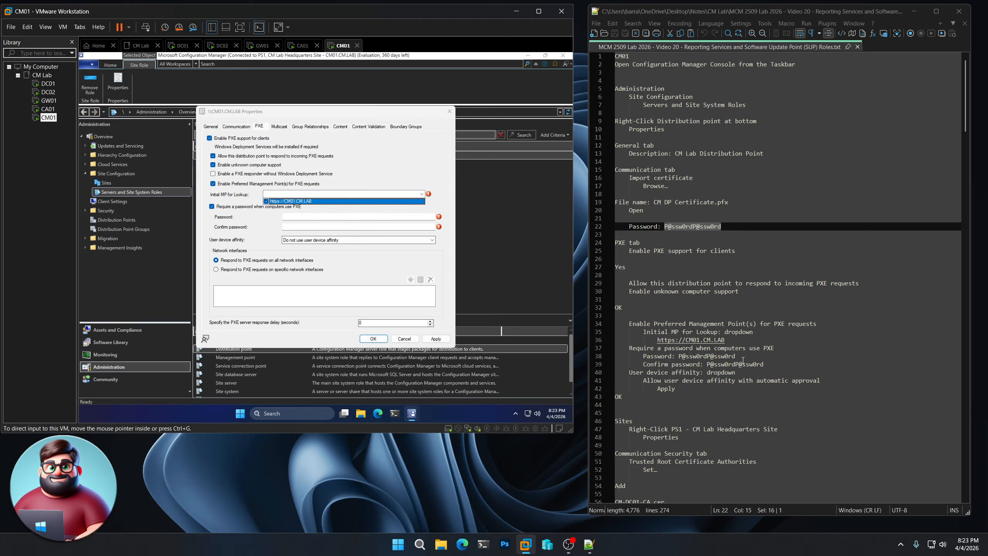
{"action": "left_click_drag", "start_coordinate": [737, 356], "coordinate": [679, 357]}
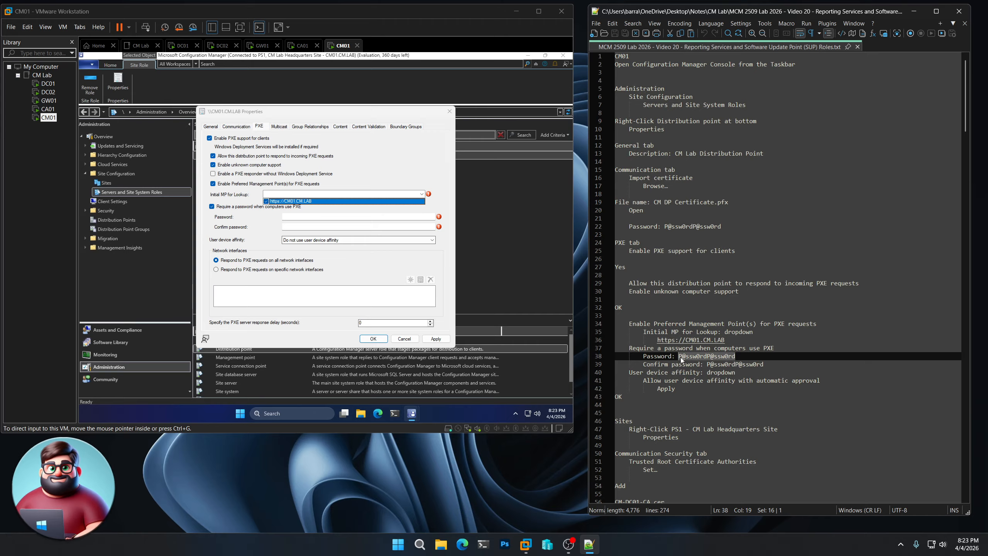
{"action": "left_click", "coordinate": [290, 200]}
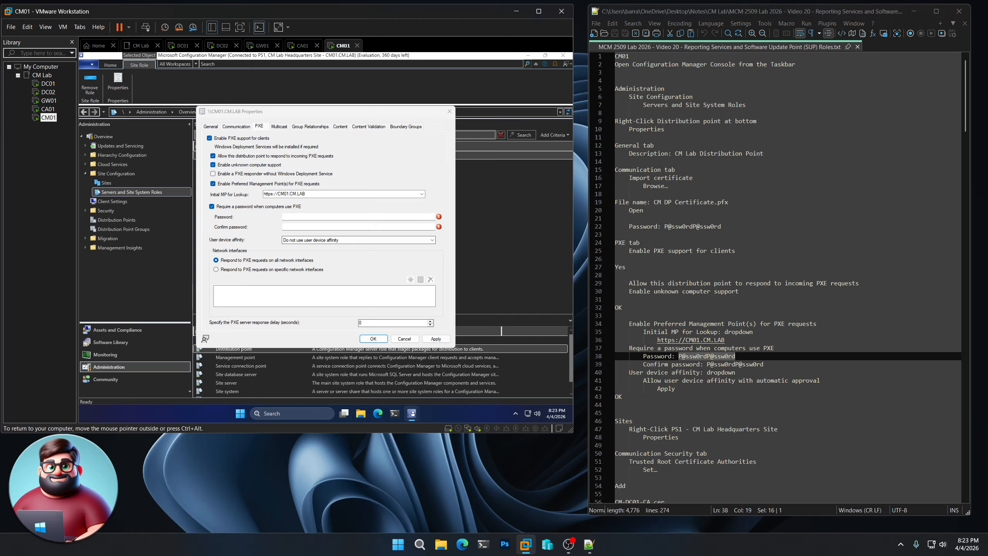
{"action": "left_click", "coordinate": [305, 217]}
{"action": "key", "text": "ctrl+v"}
{"action": "left_click", "coordinate": [305, 227]}
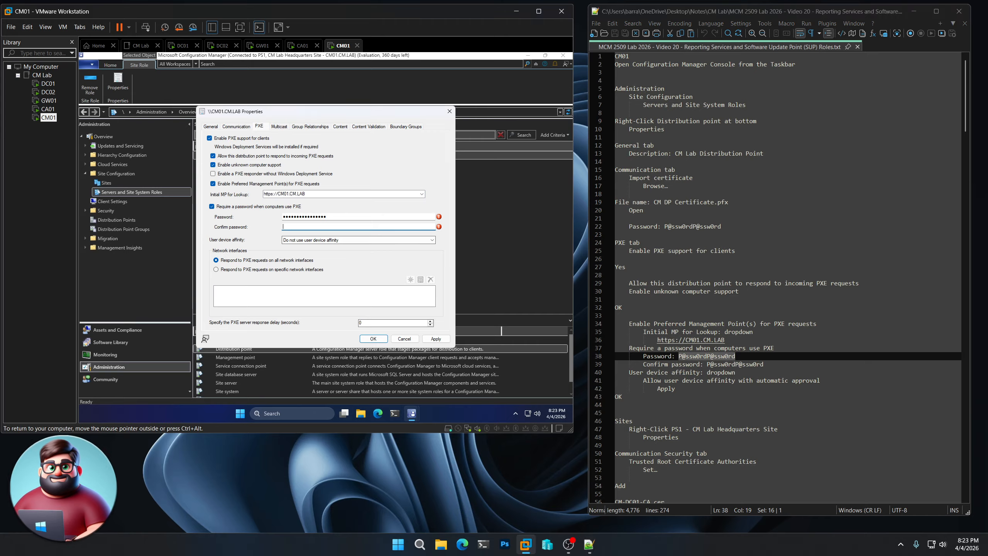
{"action": "key", "text": "ctrl+v"}
Set user device affinity to automatic approval and apply the PXE settings
{"action": "left_click", "coordinate": [311, 240]}
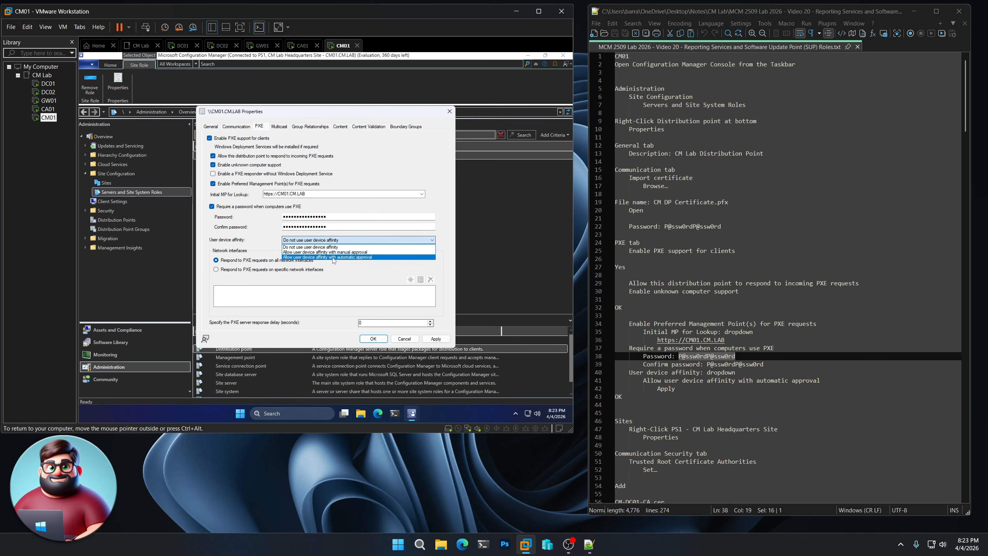
{"action": "left_click", "coordinate": [355, 258]}
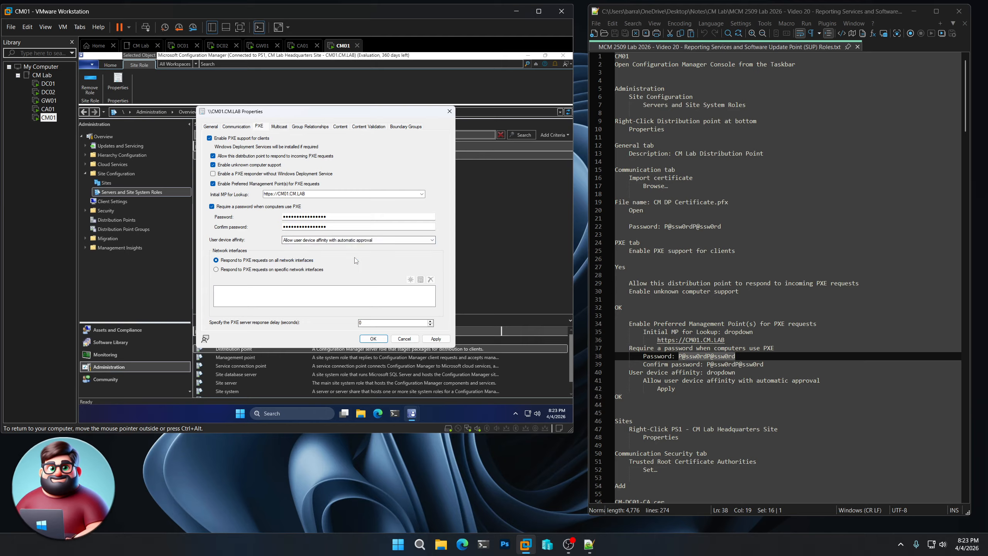
{"action": "left_click", "coordinate": [435, 339]}
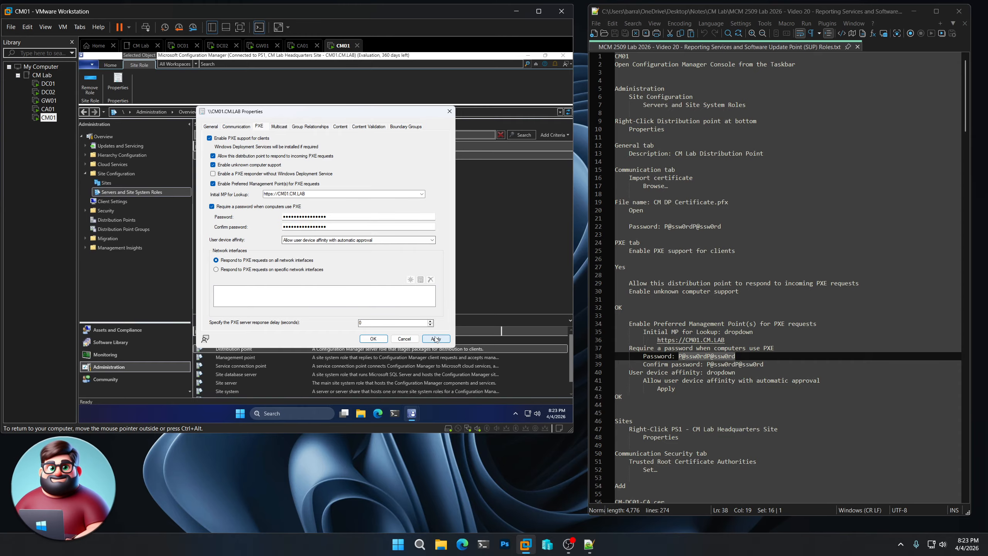
{"action": "left_click", "coordinate": [373, 339]}
Add CM-CA01-CA.cer as the trusted root CA in the PS1 site's Communication Security settings
{"action": "scroll", "coordinate": [699, 367], "scroll_direction": "down", "scroll_amount": 5}
{"action": "scroll", "coordinate": [698, 367], "scroll_direction": "down", "scroll_amount": 6}
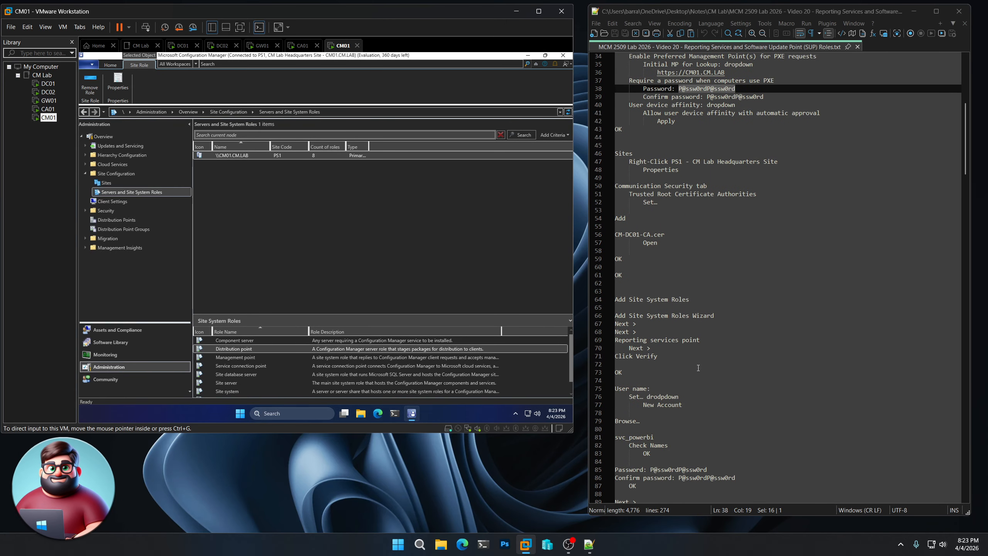
{"action": "left_click", "coordinate": [105, 184]}
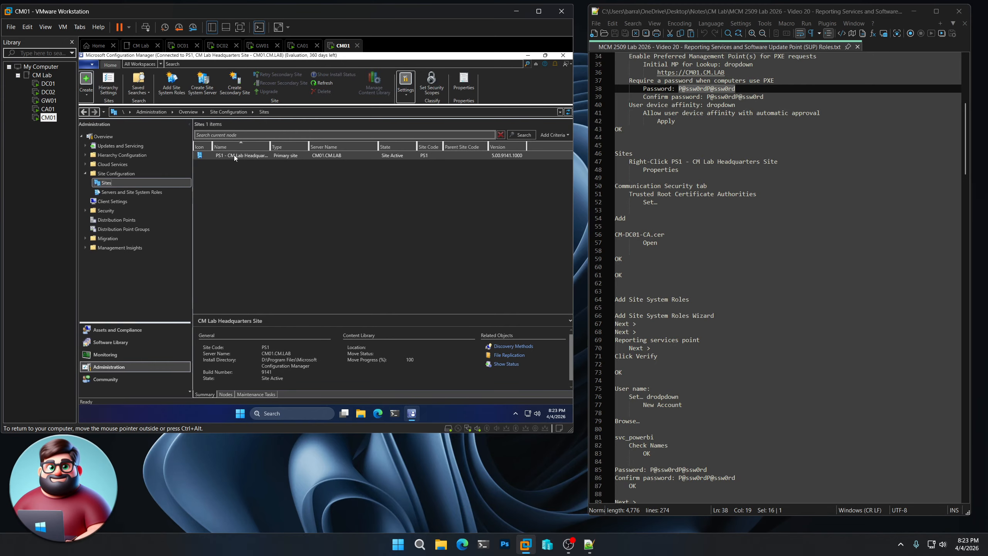
{"action": "right_click", "coordinate": [235, 157]}
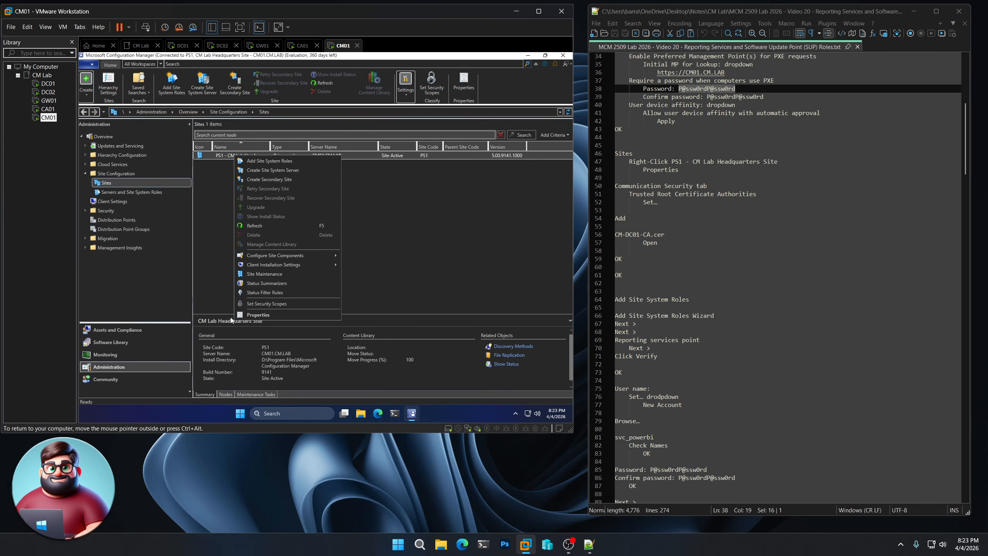
{"action": "left_click", "coordinate": [248, 314]}
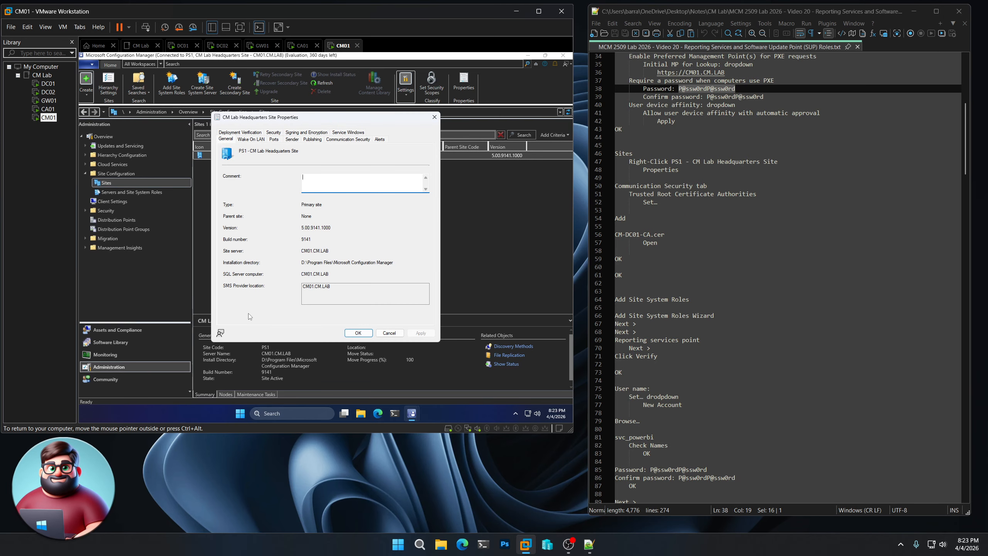
{"action": "left_click", "coordinate": [348, 140]}
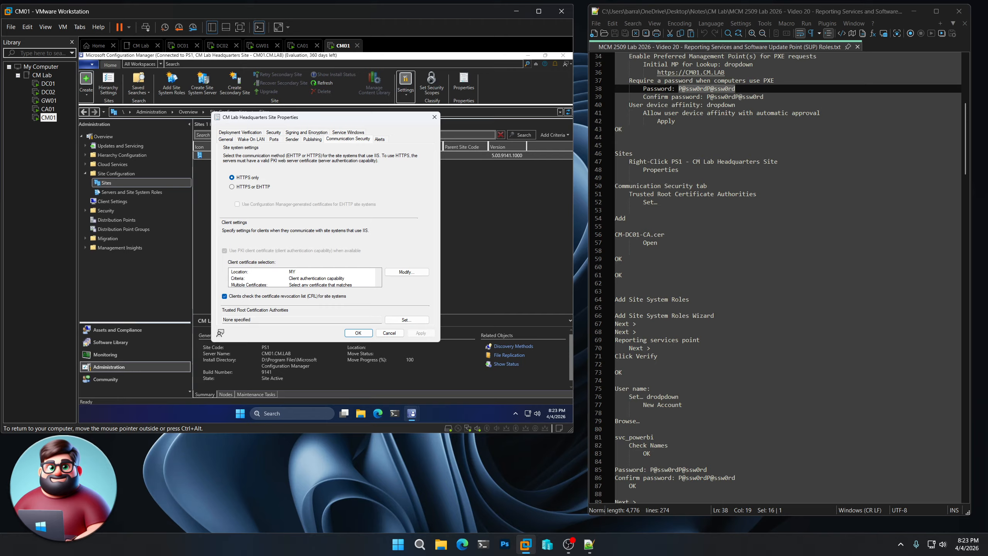
{"action": "left_click", "coordinate": [406, 322]}
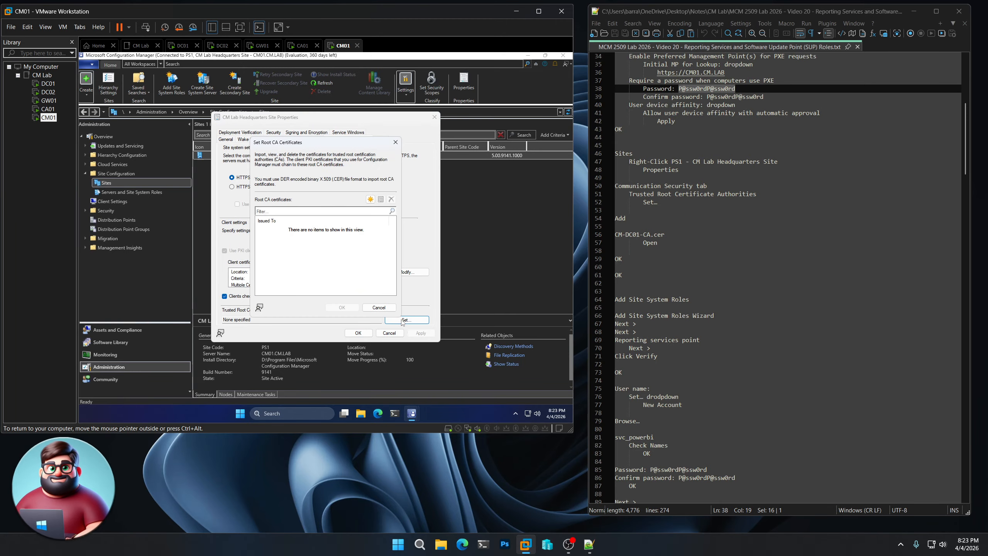
{"action": "left_click", "coordinate": [371, 200]}
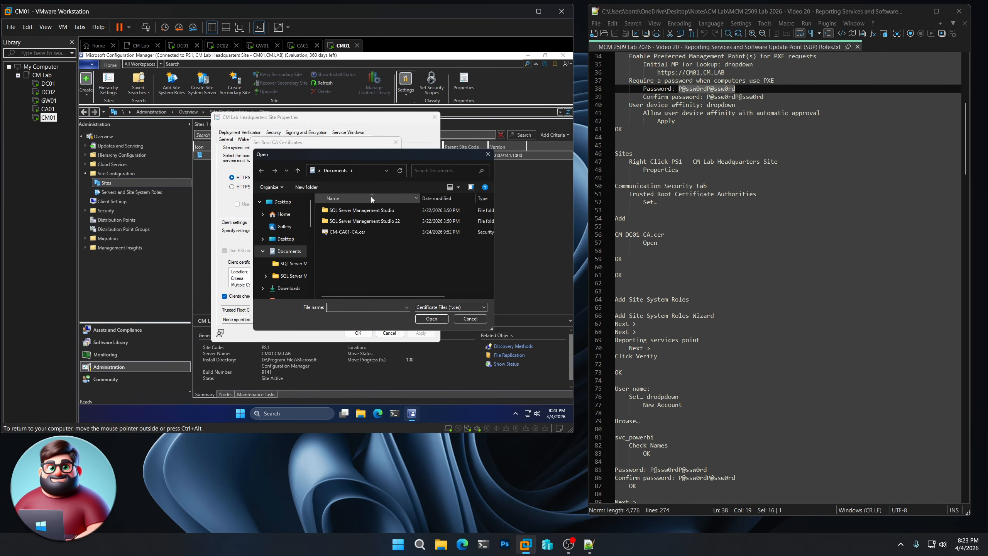
{"action": "double_click", "coordinate": [342, 231]}
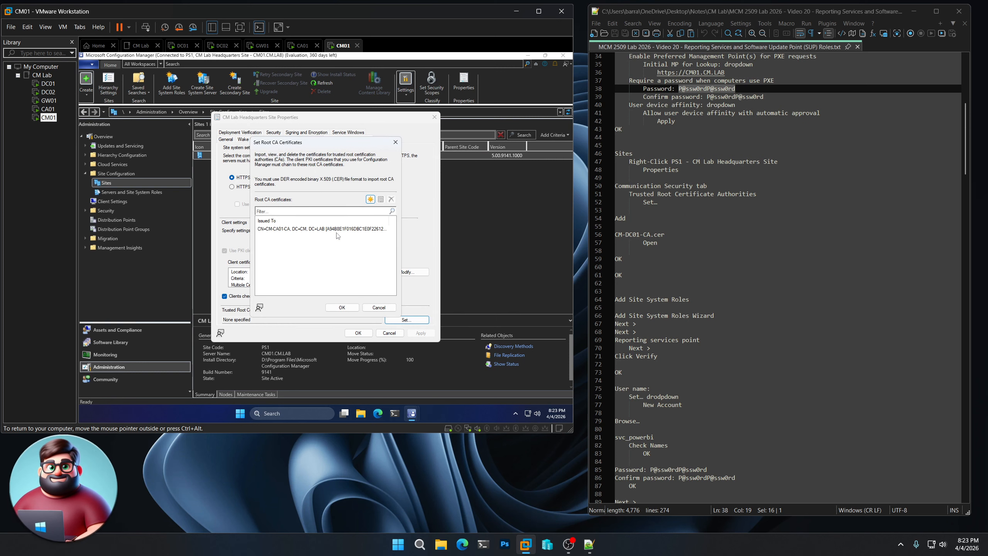
{"action": "left_click", "coordinate": [342, 307]}
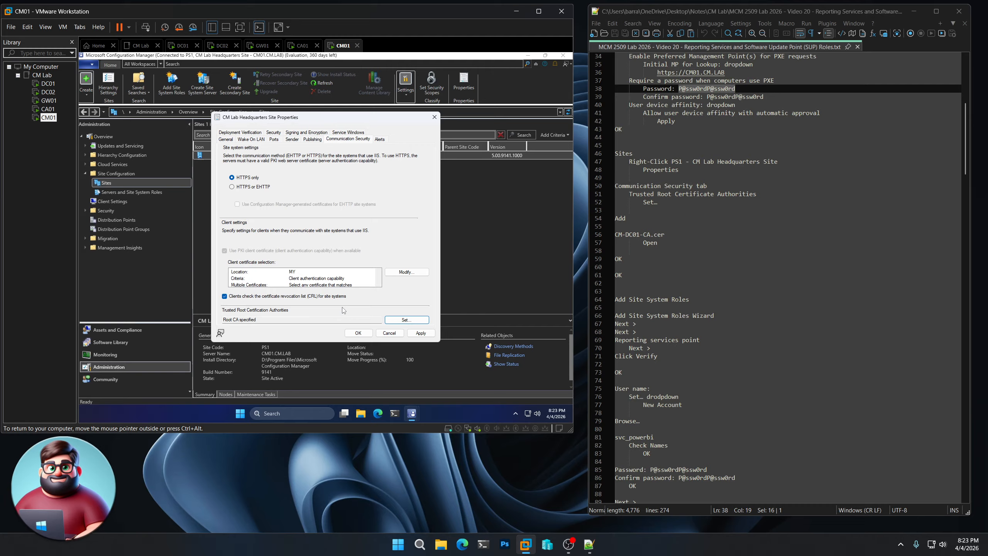
Save the site properties, select the Reporting services point role, and verify the database connection
{"action": "left_click", "coordinate": [357, 335]}
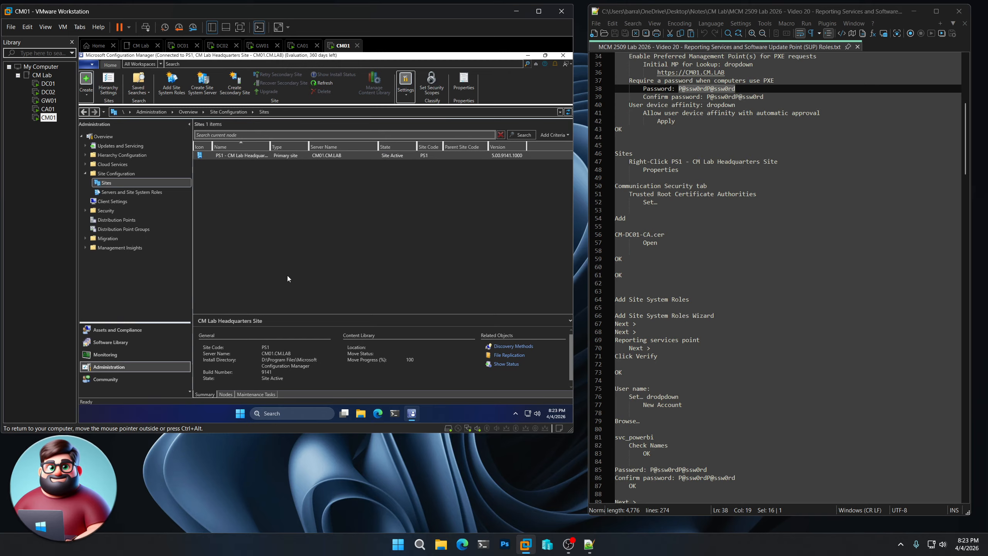
{"action": "left_click", "coordinate": [172, 85]}
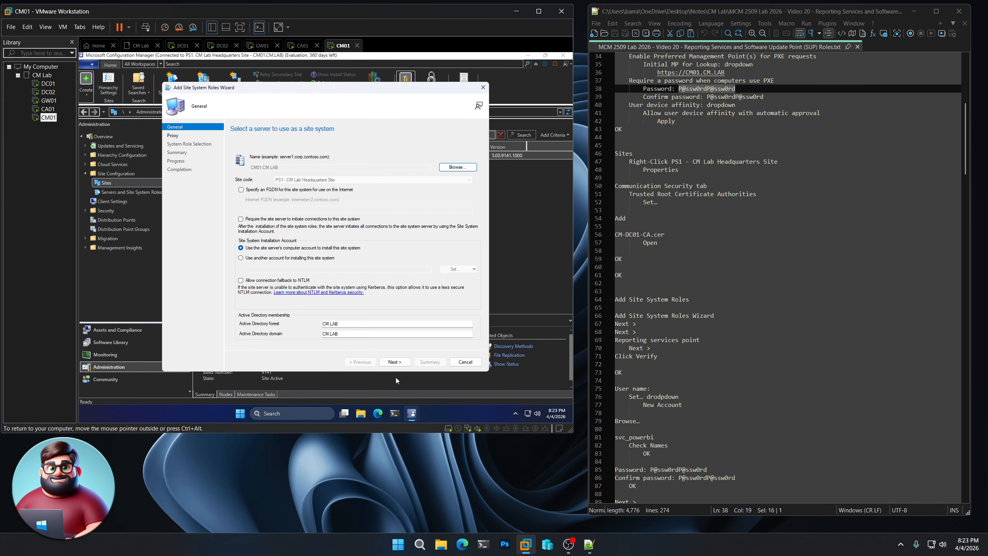
{"action": "left_click", "coordinate": [394, 361]}
{"action": "left_click", "coordinate": [400, 365]}
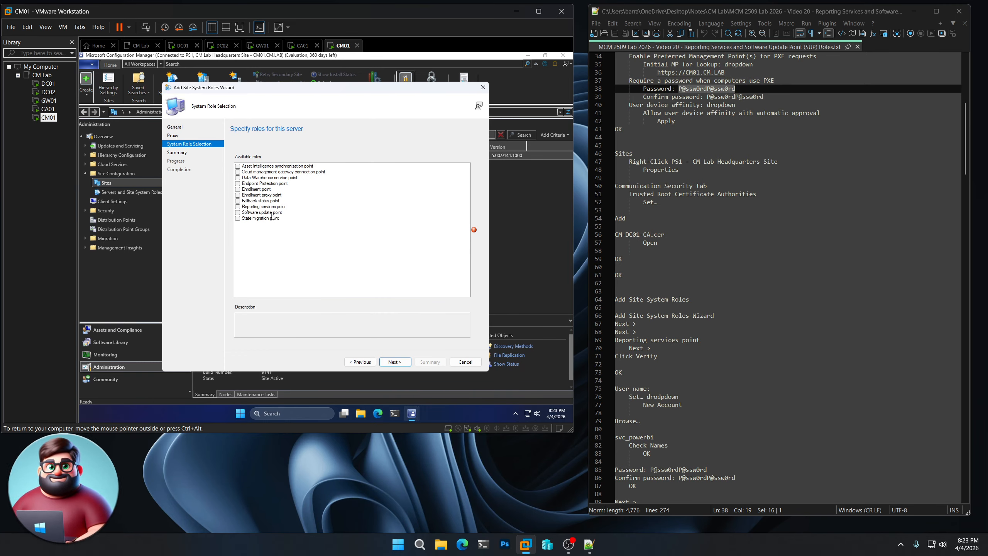
{"action": "left_click", "coordinate": [238, 207]}
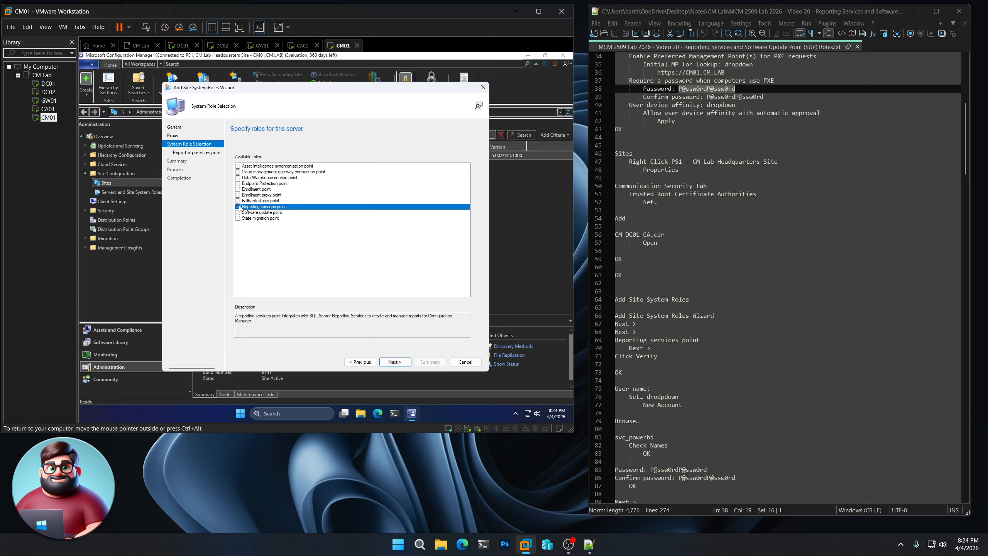
{"action": "left_click", "coordinate": [401, 363]}
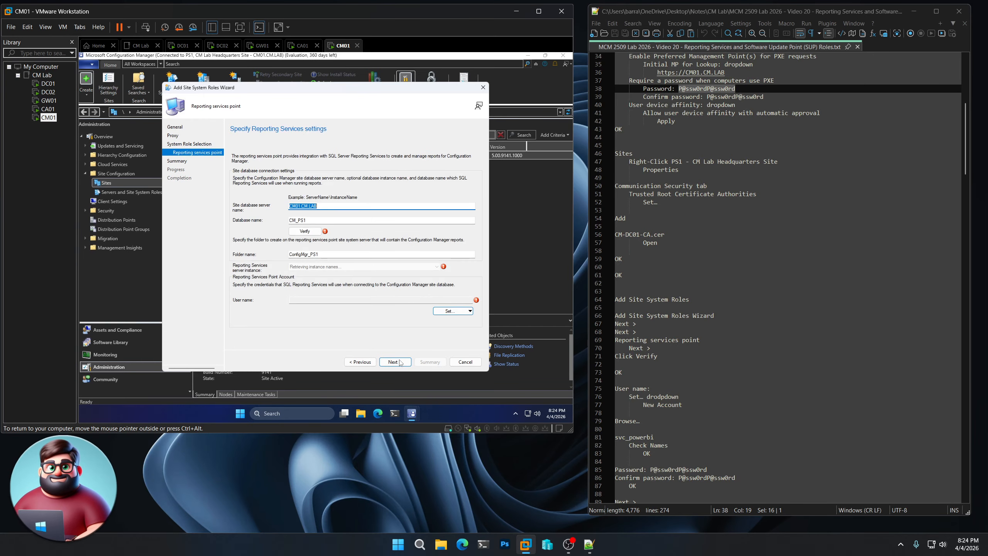
{"action": "left_click", "coordinate": [312, 232]}
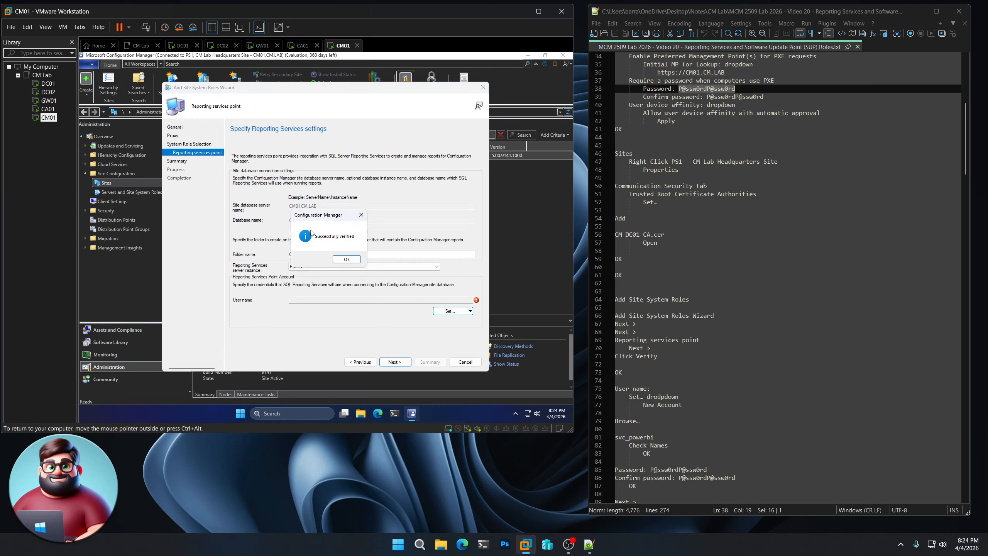
{"action": "left_click", "coordinate": [344, 260]}
Create a new reporting account, resolving the svc_powerbi service account in the domain
{"action": "scroll", "coordinate": [674, 409], "scroll_direction": "down", "scroll_amount": 4}
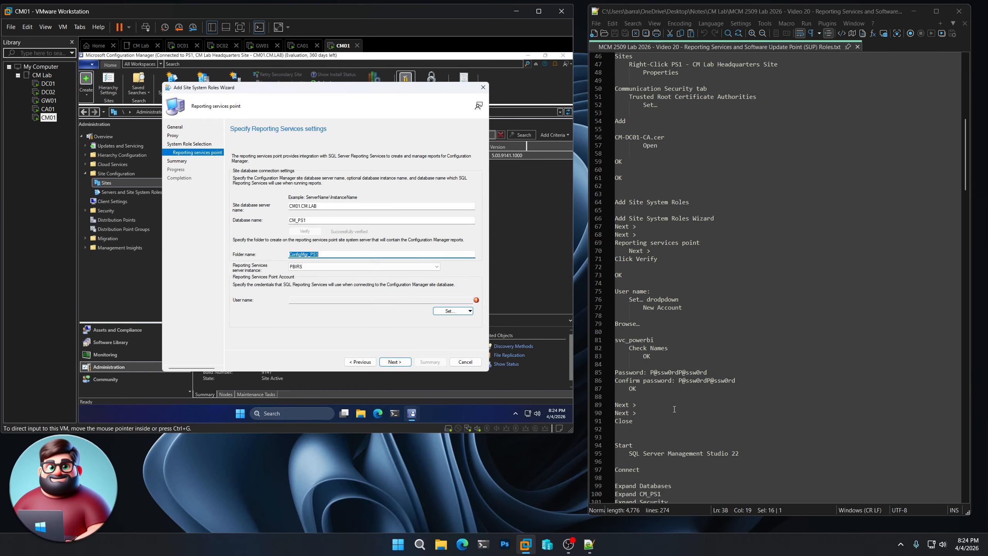
{"action": "left_click", "coordinate": [470, 311]}
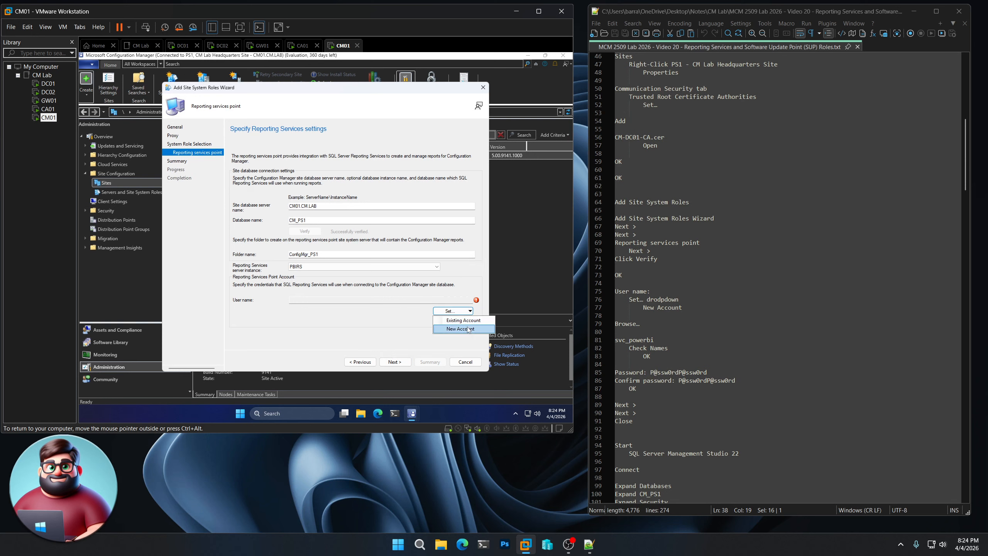
{"action": "left_click", "coordinate": [468, 329]}
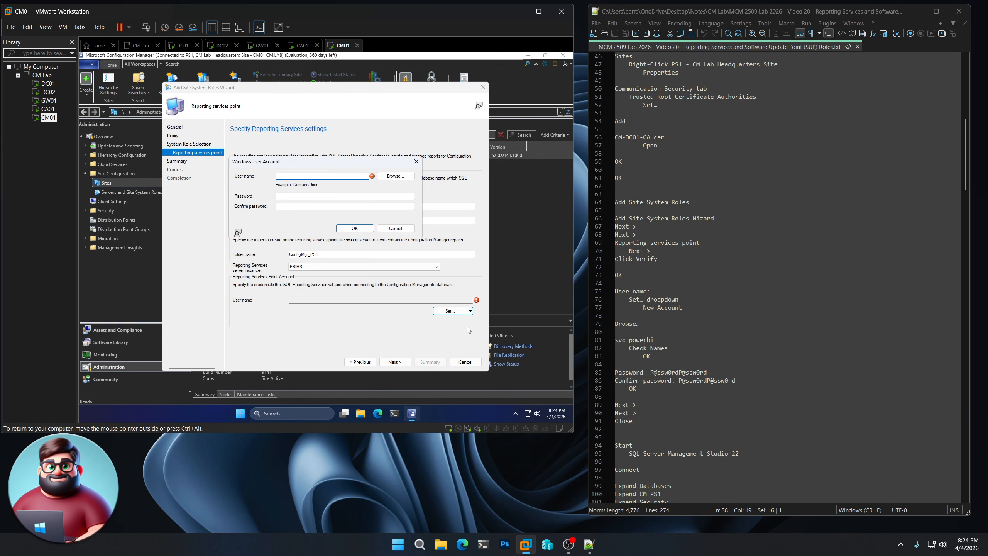
{"action": "left_click", "coordinate": [394, 177]}
{"action": "left_click_drag", "start_coordinate": [658, 341], "coordinate": [613, 340]}
{"action": "key", "text": "ctrl+c"}
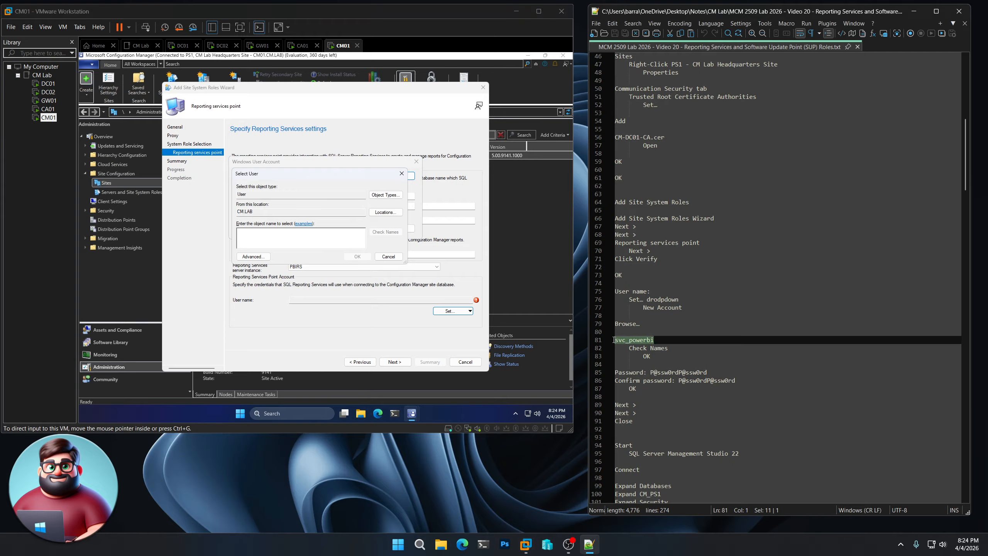
{"action": "left_click", "coordinate": [323, 244]}
{"action": "key", "text": "ctrl+v"}
{"action": "left_click", "coordinate": [380, 233]}
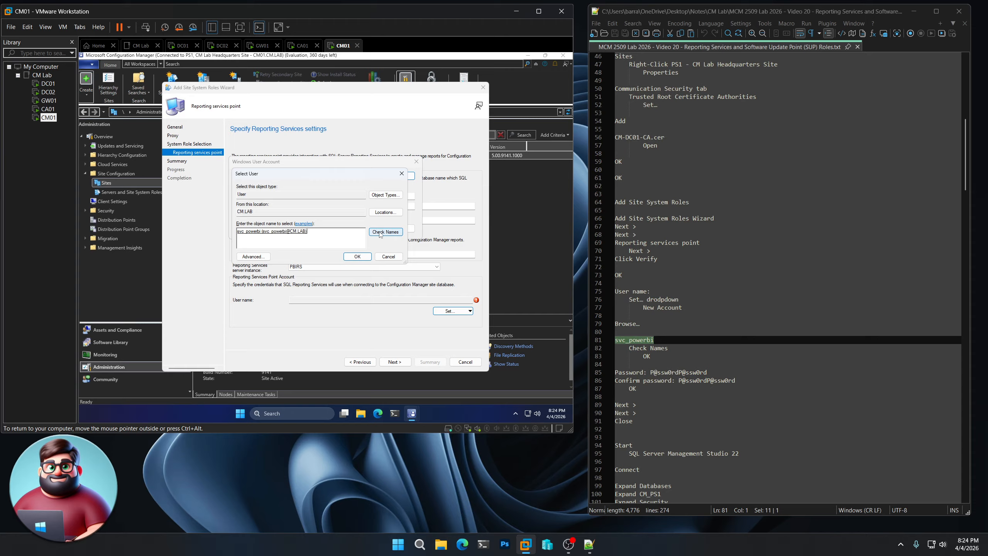
{"action": "left_click", "coordinate": [356, 258]}
Enter and confirm the svc_powerbi account password
{"action": "left_click_drag", "start_coordinate": [711, 370], "coordinate": [652, 372]}
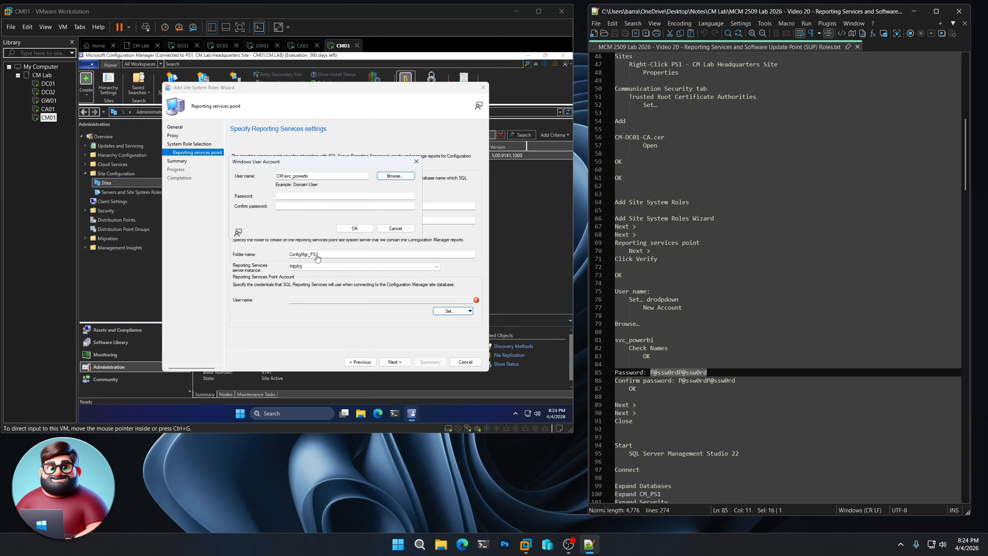
{"action": "left_click", "coordinate": [308, 196]}
{"action": "key", "text": "ctrl+v"}
{"action": "key", "text": "Tab"}
{"action": "key", "text": "ctrl+v"}
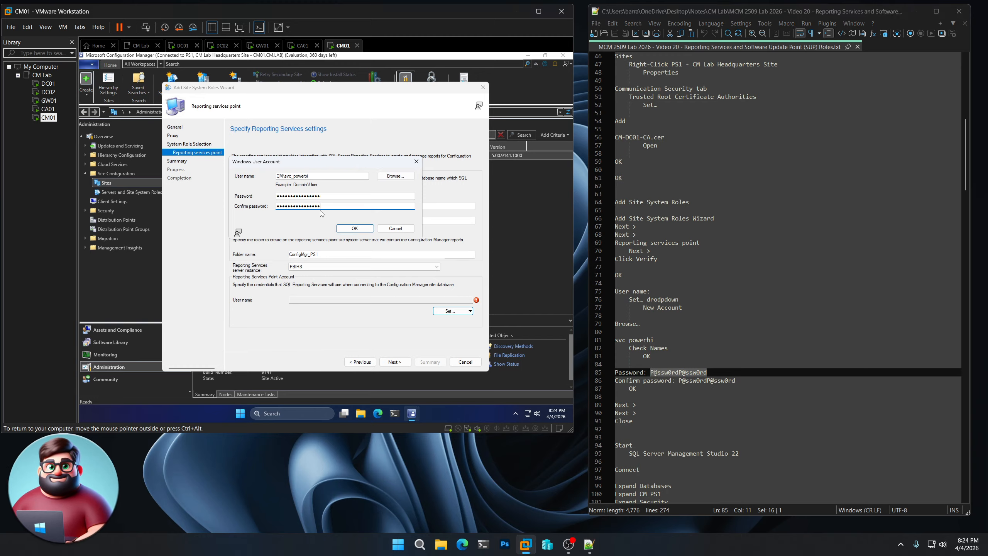
{"action": "left_click", "coordinate": [357, 229]}
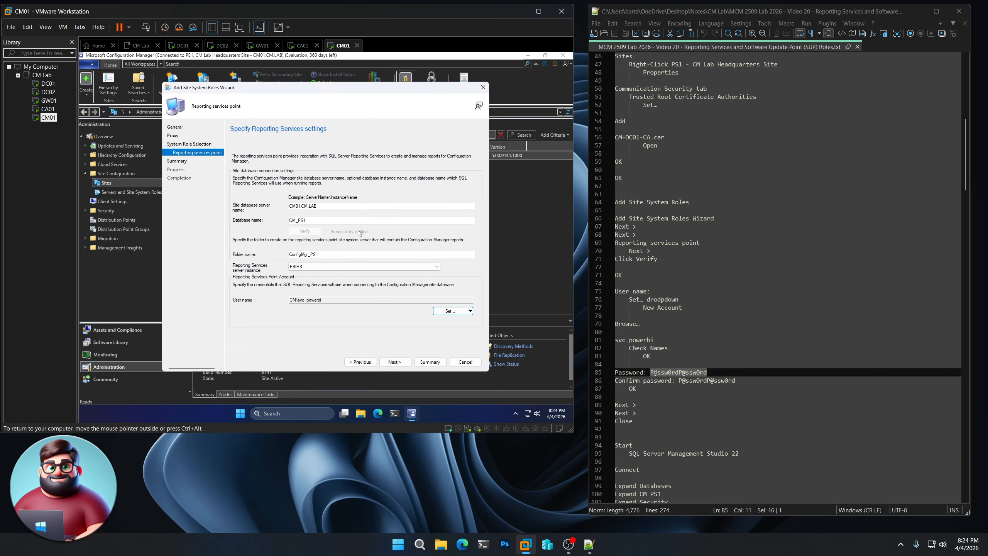
Complete the wizard to install the reporting services point on CM01.CM.LAB
{"action": "left_click", "coordinate": [395, 361]}
{"action": "left_click", "coordinate": [394, 362]}
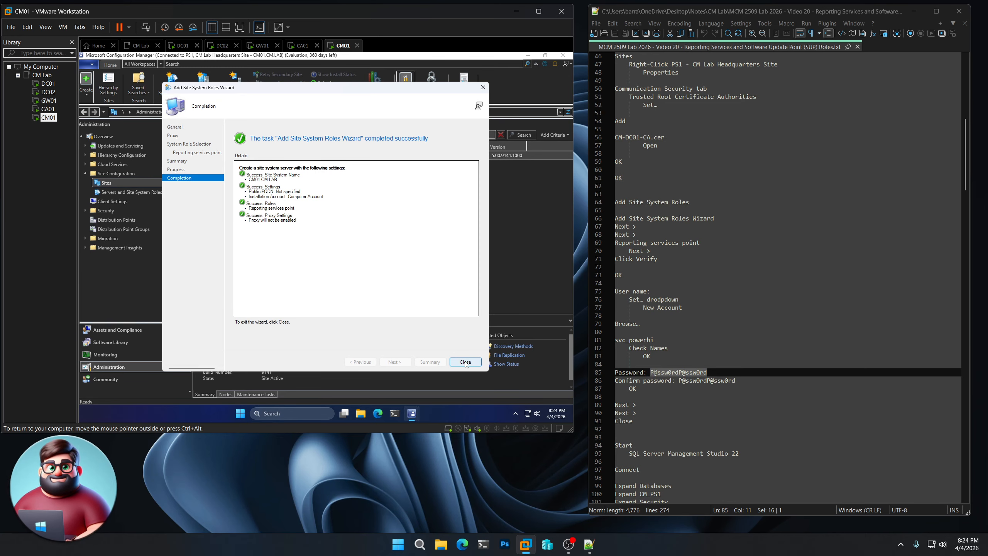
{"action": "left_click", "coordinate": [465, 361]}
{"action": "scroll", "coordinate": [713, 387], "scroll_direction": "down", "scroll_amount": 9}
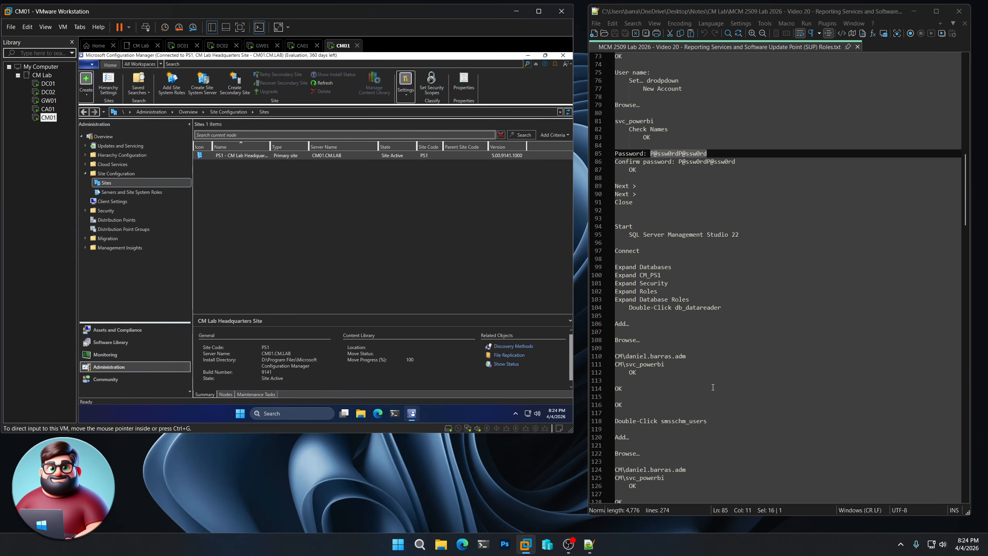
Launch SQL Server Management Studio and connect to CM01.CM.LAB
{"action": "left_click", "coordinate": [238, 415]}
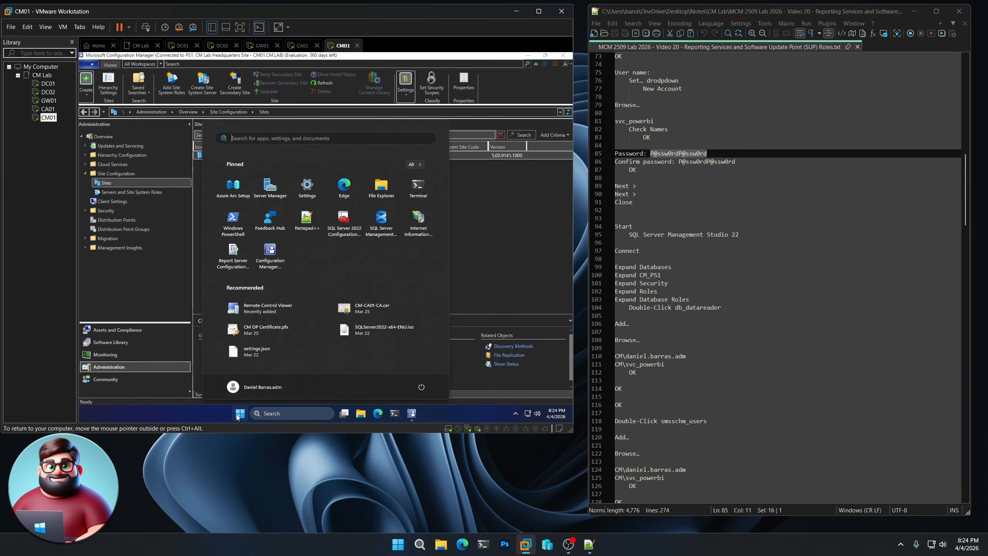
{"action": "left_click", "coordinate": [384, 228]}
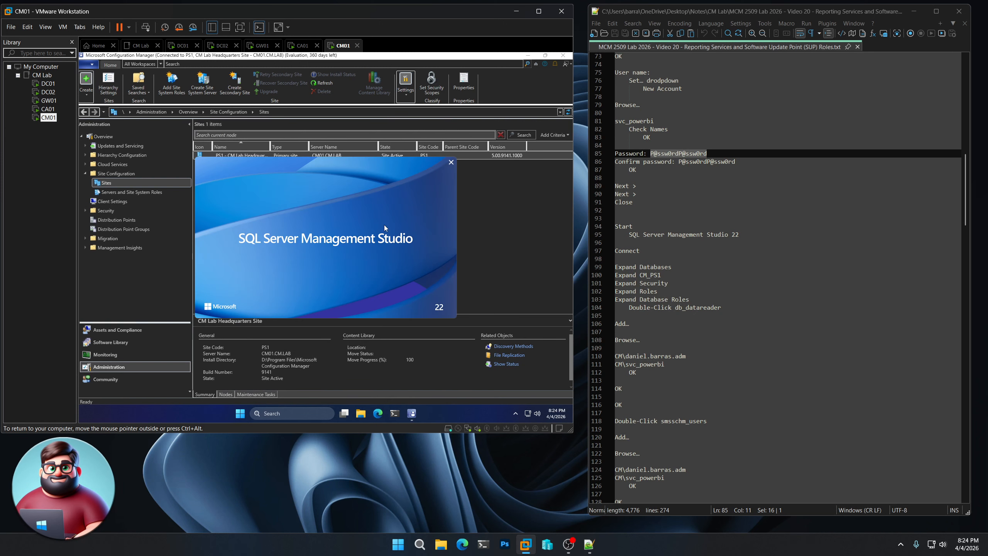
{"action": "scroll", "coordinate": [675, 251], "scroll_direction": "down", "scroll_amount": 3}
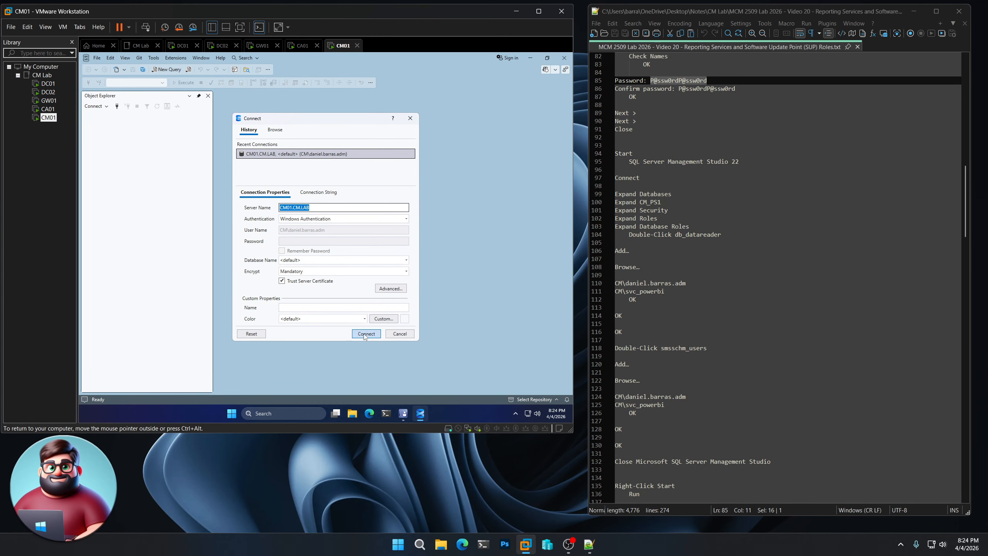
{"action": "left_click", "coordinate": [365, 335]}
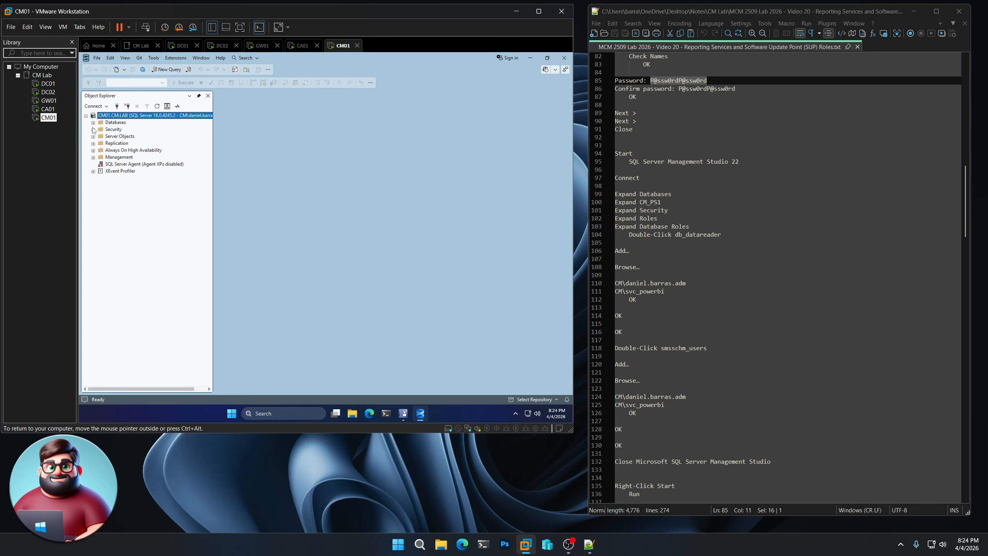
Expand Databases > CM_PS1 > Security > Roles to show the Database Roles
{"action": "left_click", "coordinate": [93, 123]}
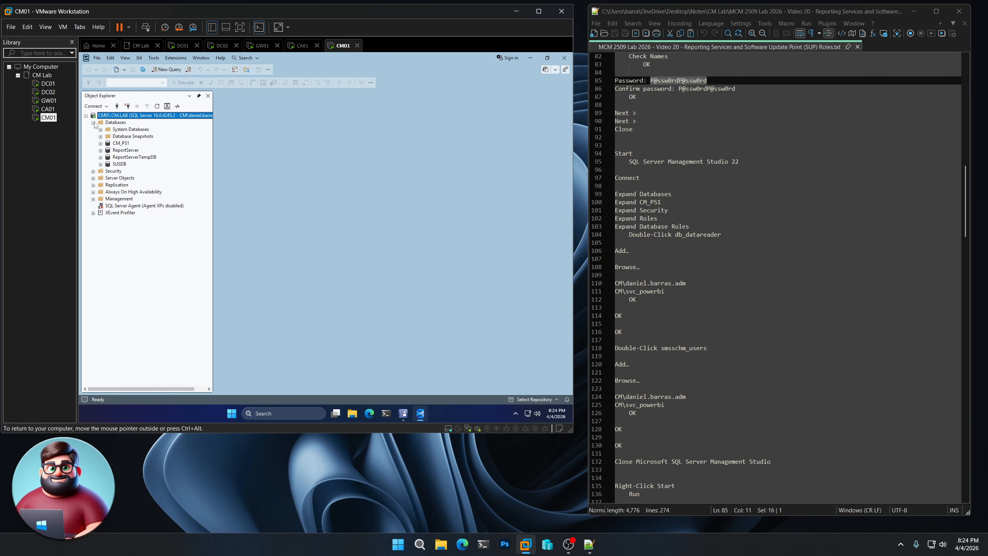
{"action": "left_click", "coordinate": [101, 144]}
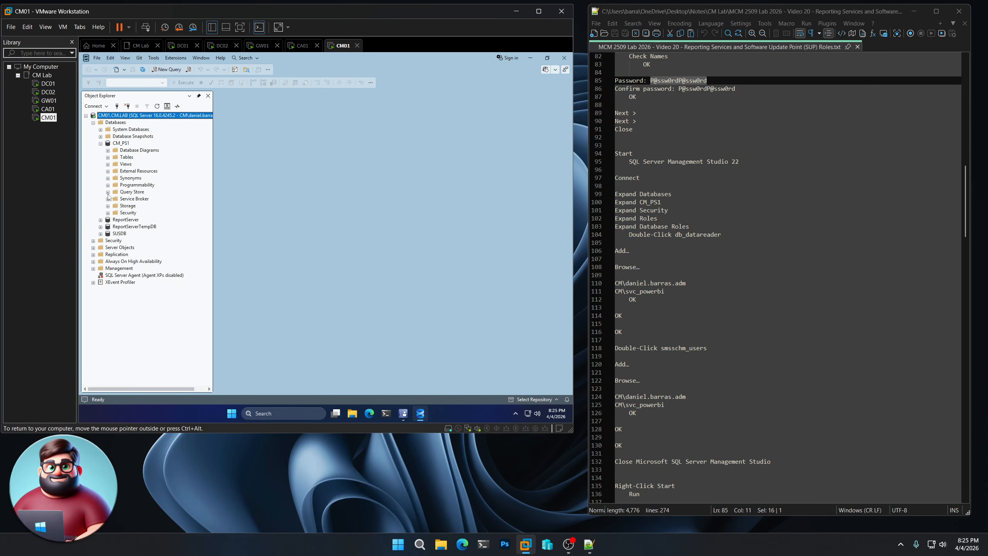
{"action": "left_click", "coordinate": [108, 213]}
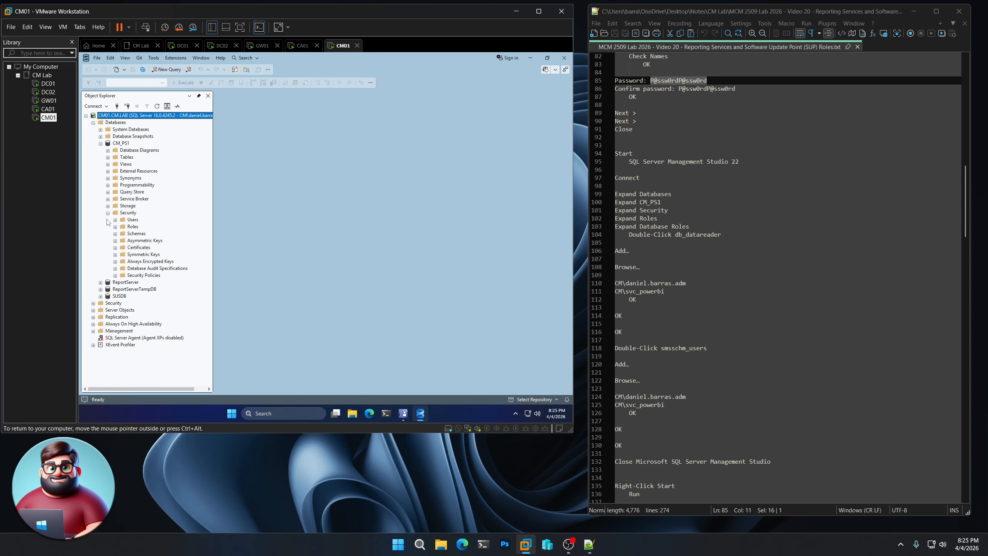
{"action": "left_click", "coordinate": [115, 226]}
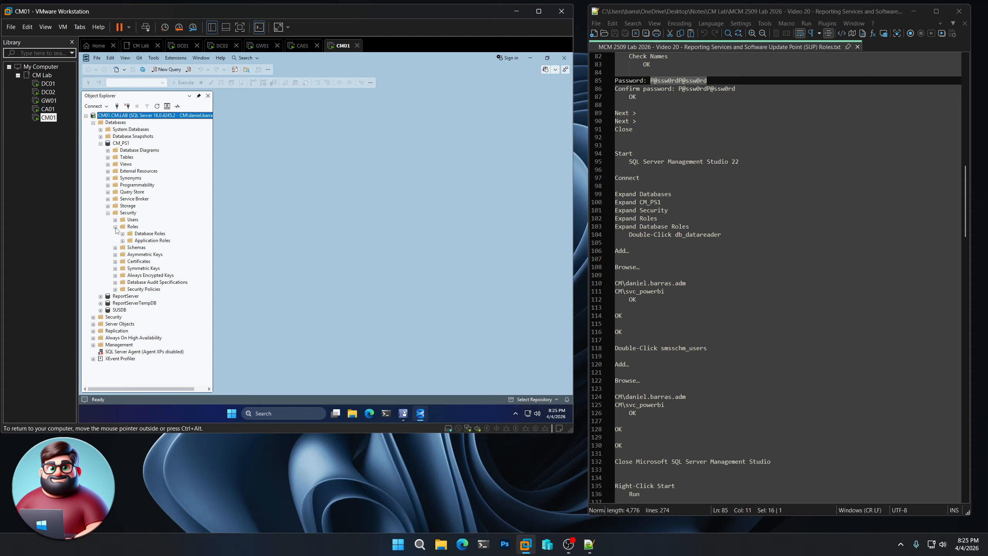
{"action": "left_click", "coordinate": [122, 234]}
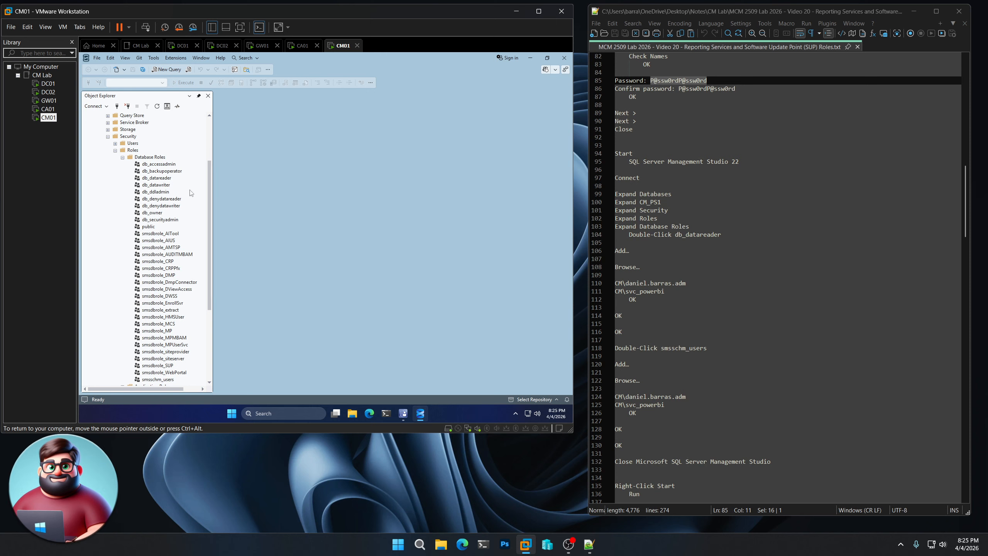
Add the admin account and svc_powerbi as members of CM_PS1's db_datareader role
{"action": "left_click", "coordinate": [162, 179]}
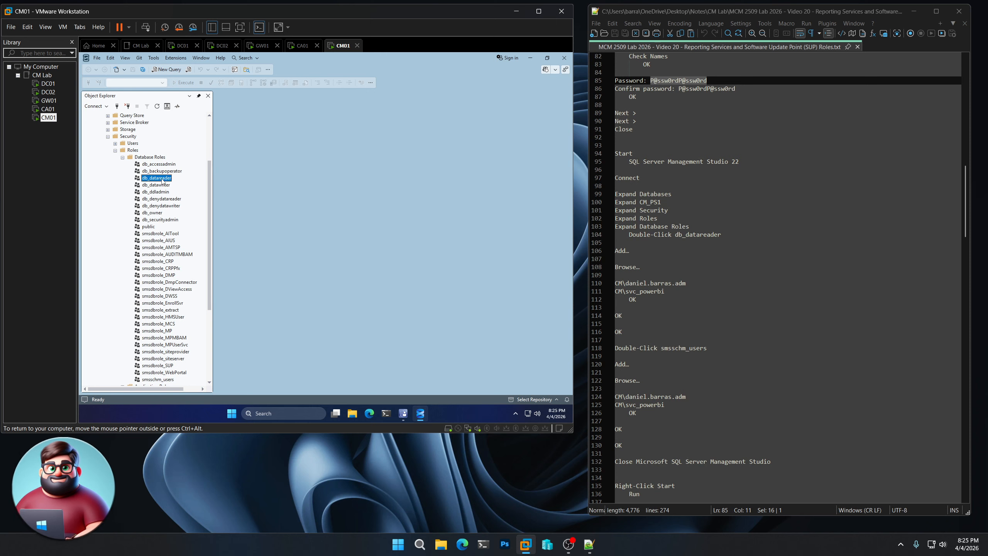
{"action": "double_click", "coordinate": [161, 178]}
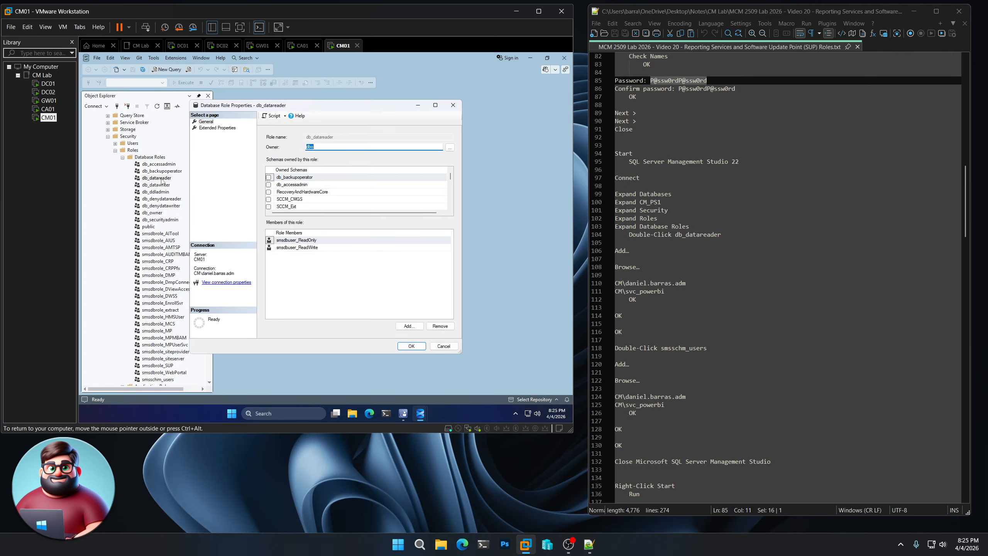
{"action": "left_click", "coordinate": [413, 330]}
{"action": "left_click", "coordinate": [395, 245]}
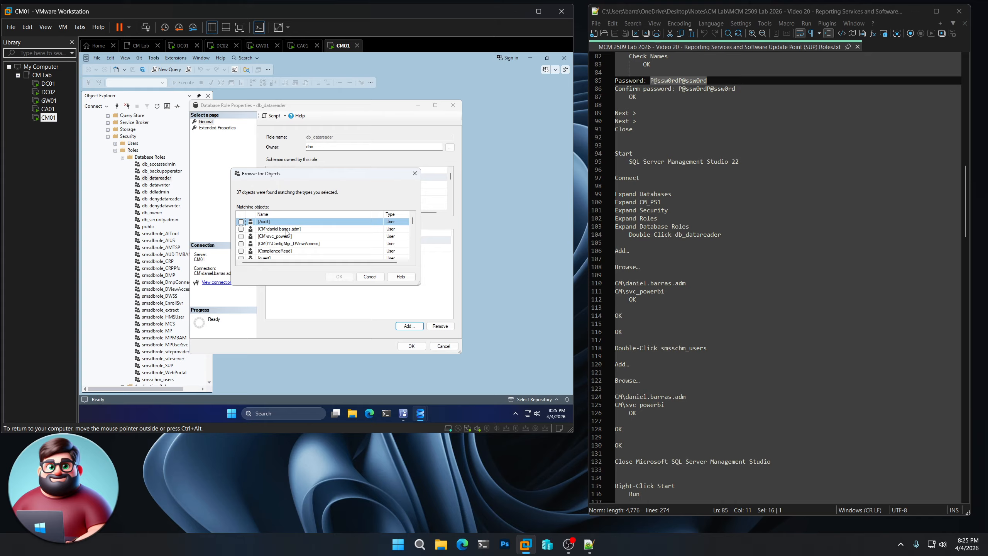
{"action": "left_click", "coordinate": [241, 229]}
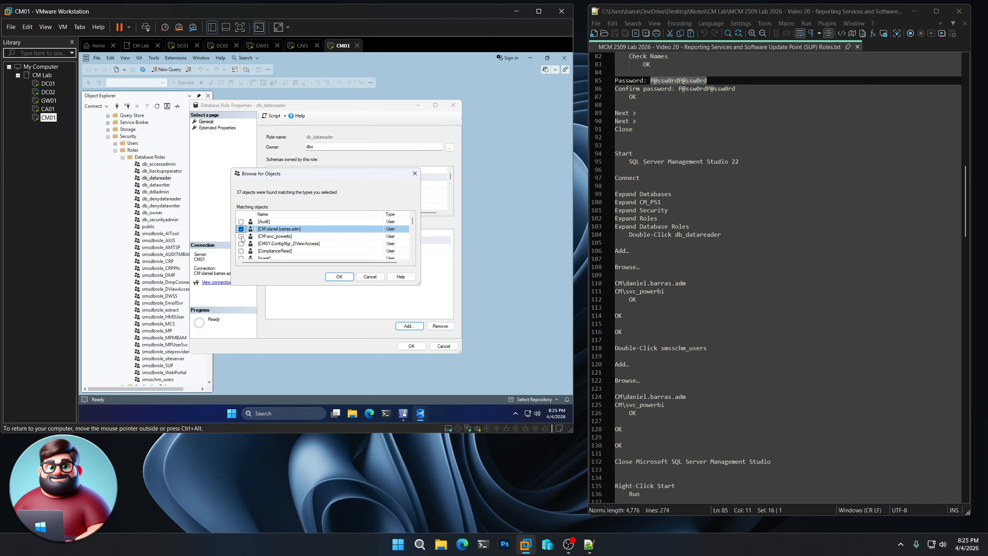
{"action": "left_click", "coordinate": [241, 236]}
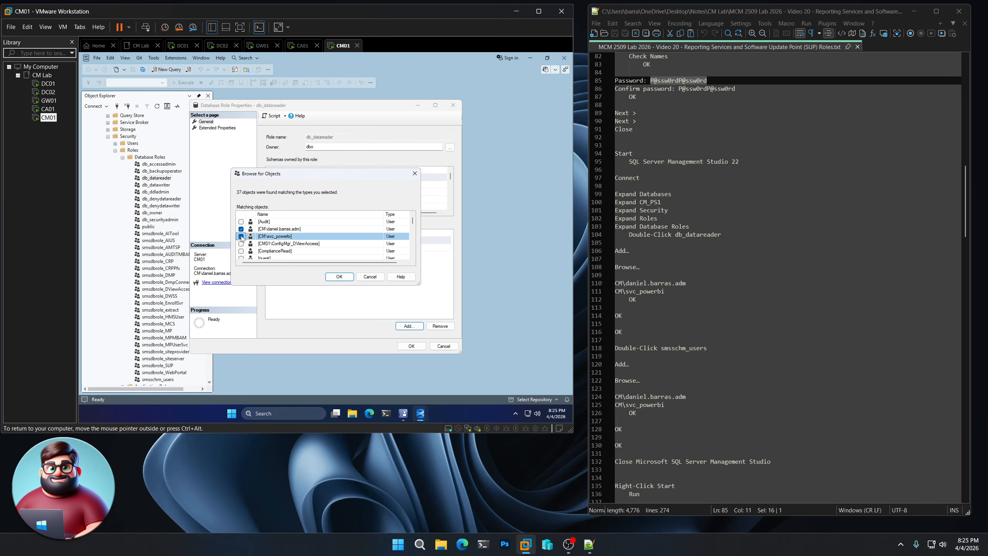
{"action": "left_click", "coordinate": [336, 277]}
{"action": "left_click", "coordinate": [323, 277]}
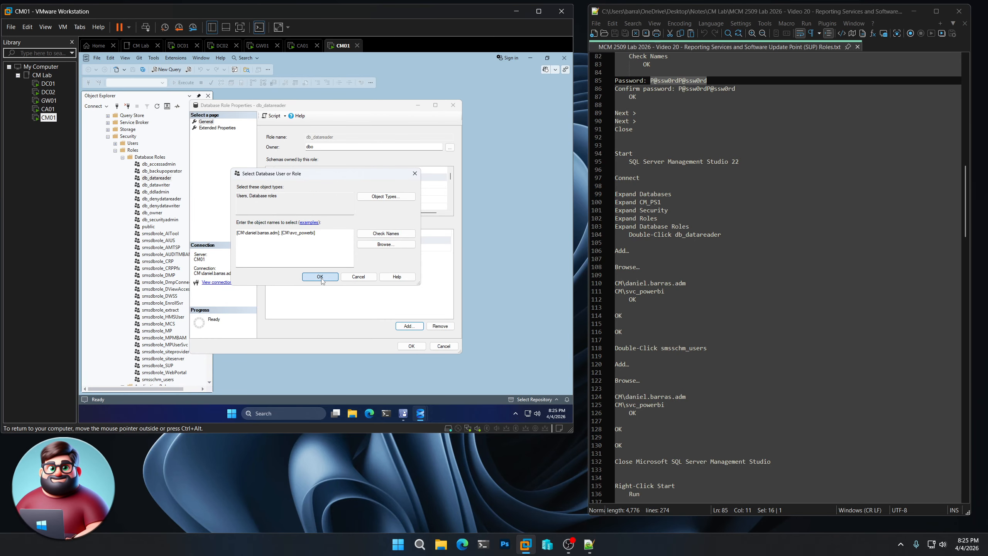
{"action": "left_click", "coordinate": [411, 346]}
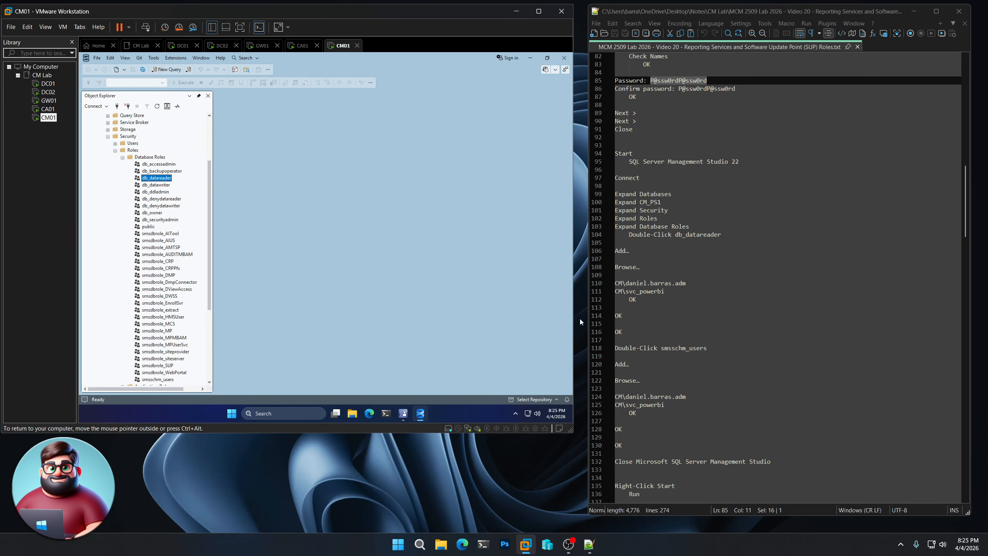
{"action": "scroll", "coordinate": [623, 312], "scroll_direction": "down", "scroll_amount": 7}
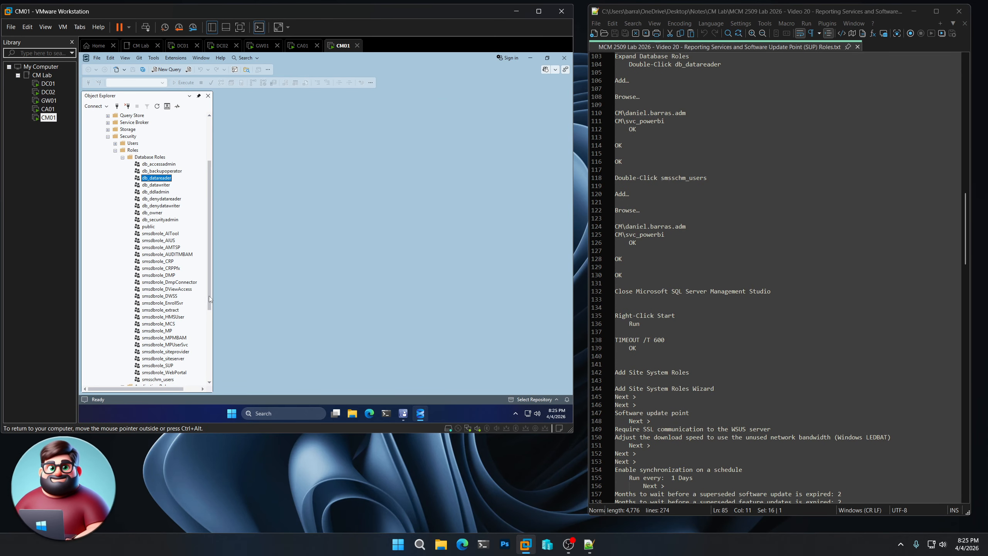
{"action": "left_click_drag", "start_coordinate": [210, 299], "coordinate": [211, 332]}
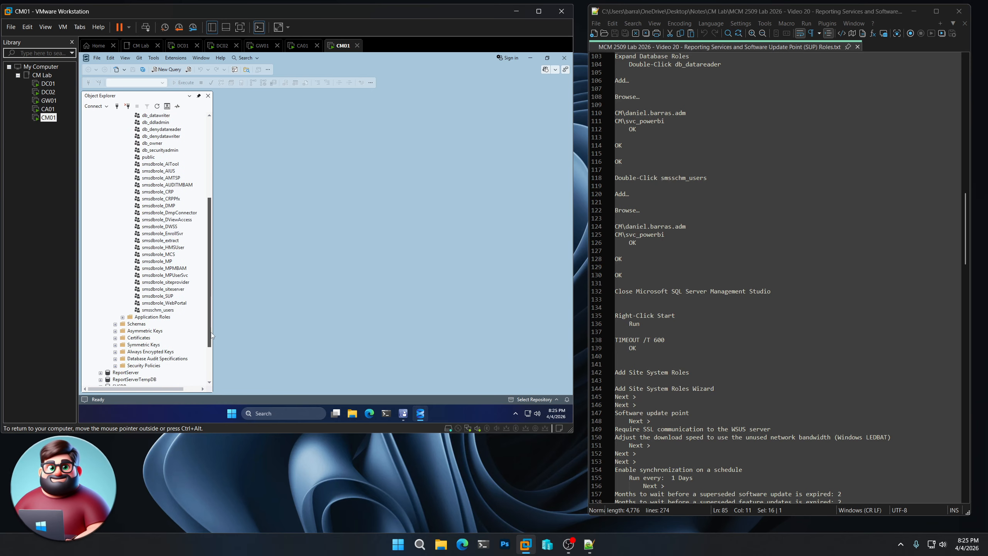
Add the admin account and svc_powerbi to smsschm_users on CM_PS1, then exit SSMS
{"action": "left_click", "coordinate": [162, 311]}
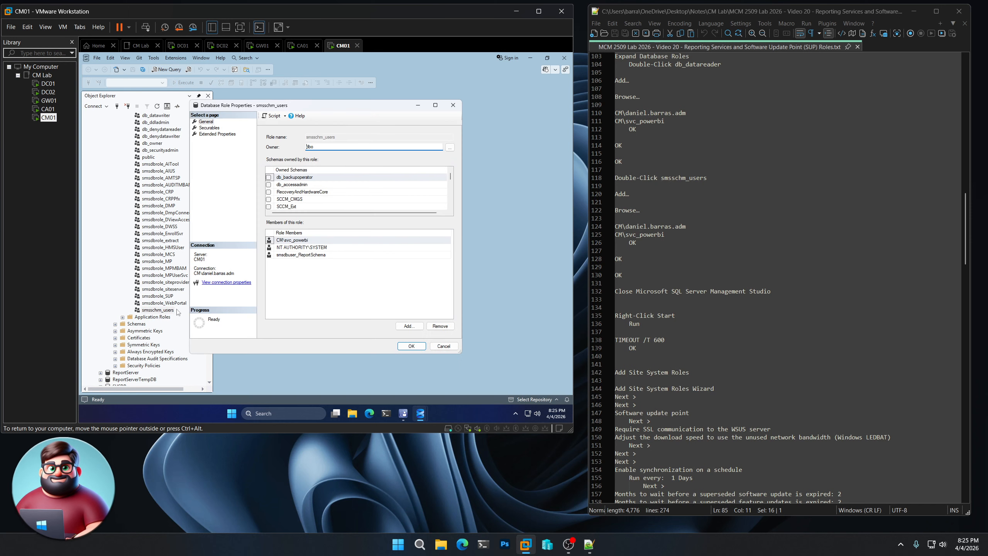
{"action": "left_click", "coordinate": [406, 326]}
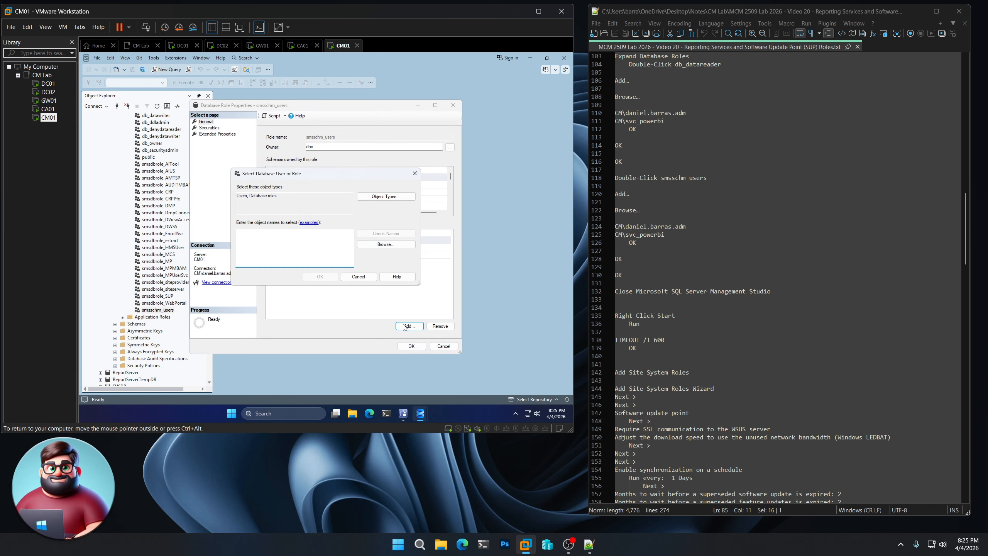
{"action": "left_click", "coordinate": [391, 245]}
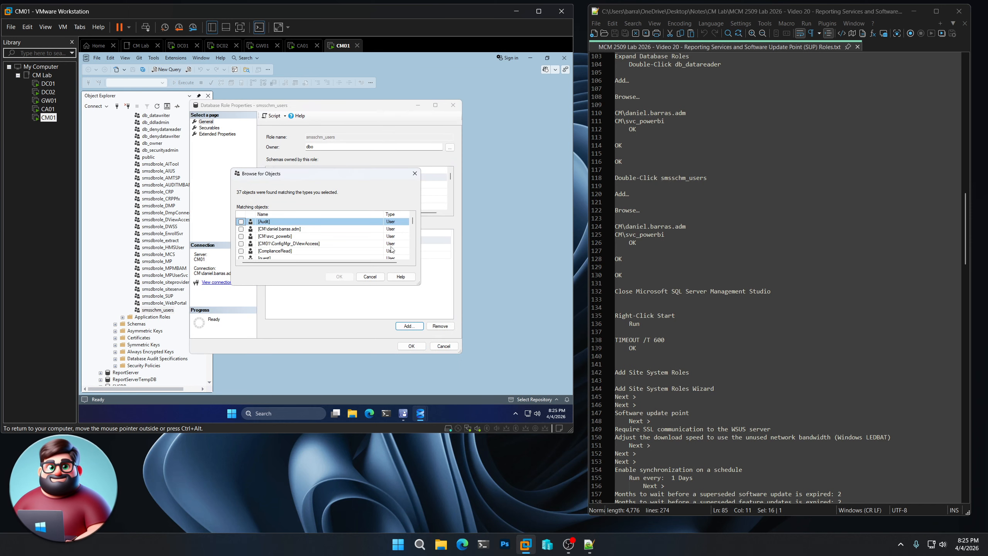
{"action": "left_click", "coordinate": [241, 229]}
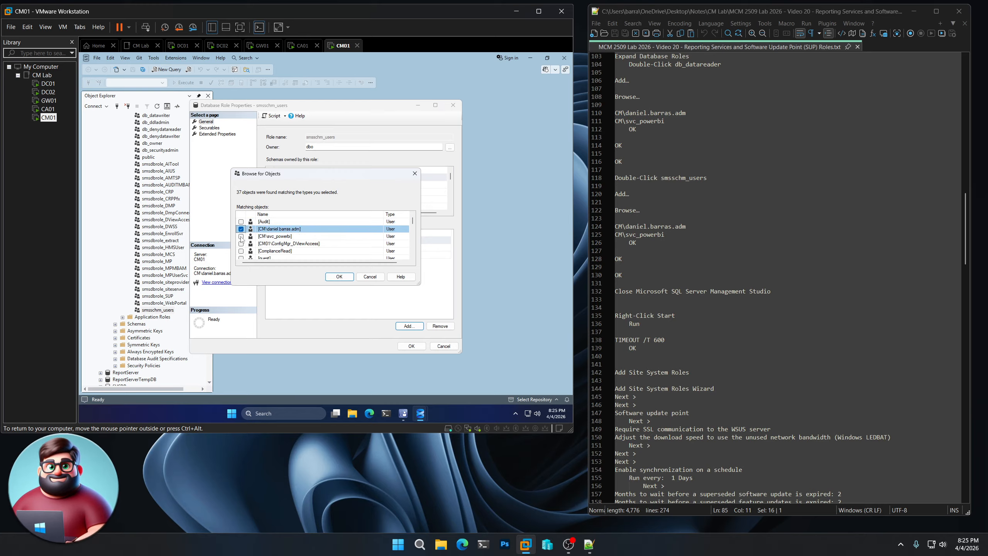
{"action": "left_click", "coordinate": [242, 236]}
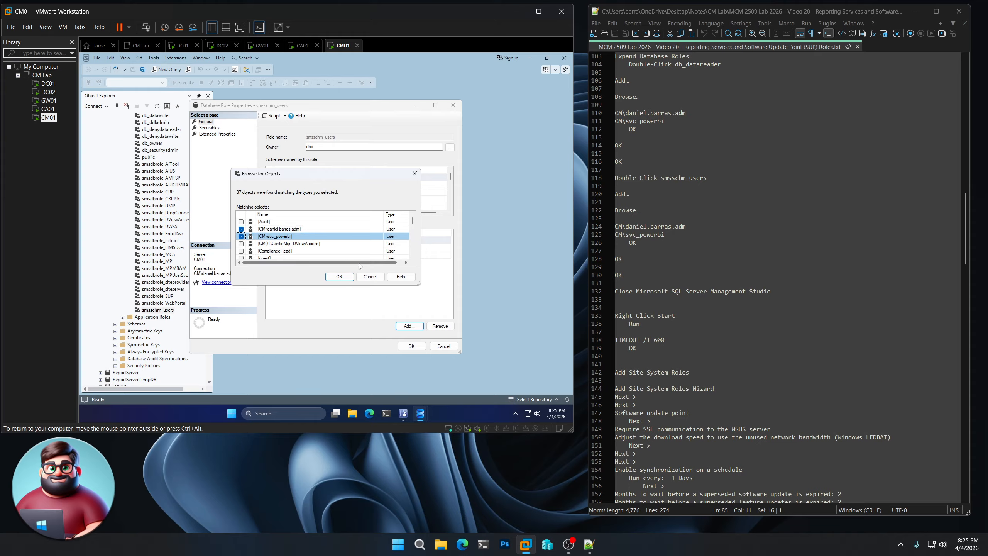
{"action": "left_click", "coordinate": [345, 278]}
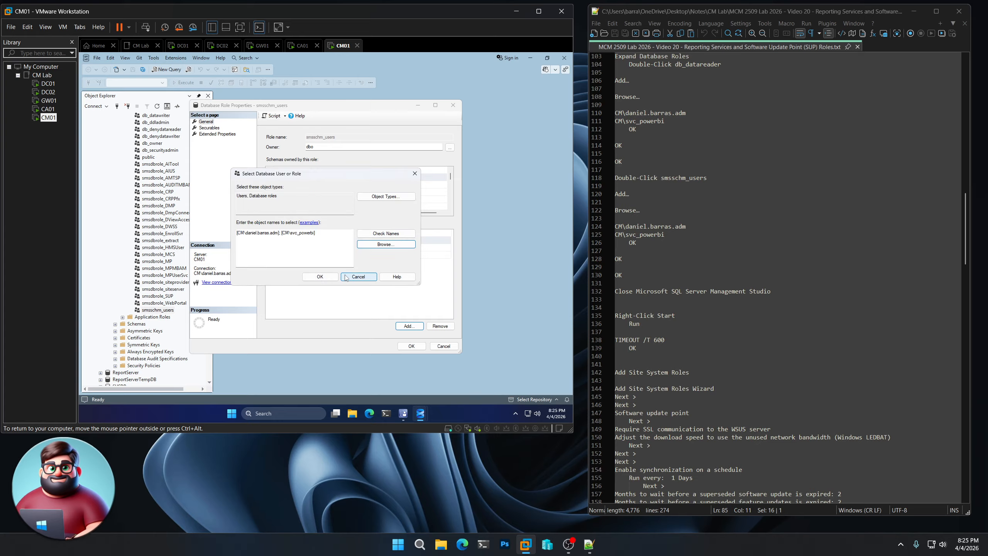
{"action": "left_click", "coordinate": [321, 277]}
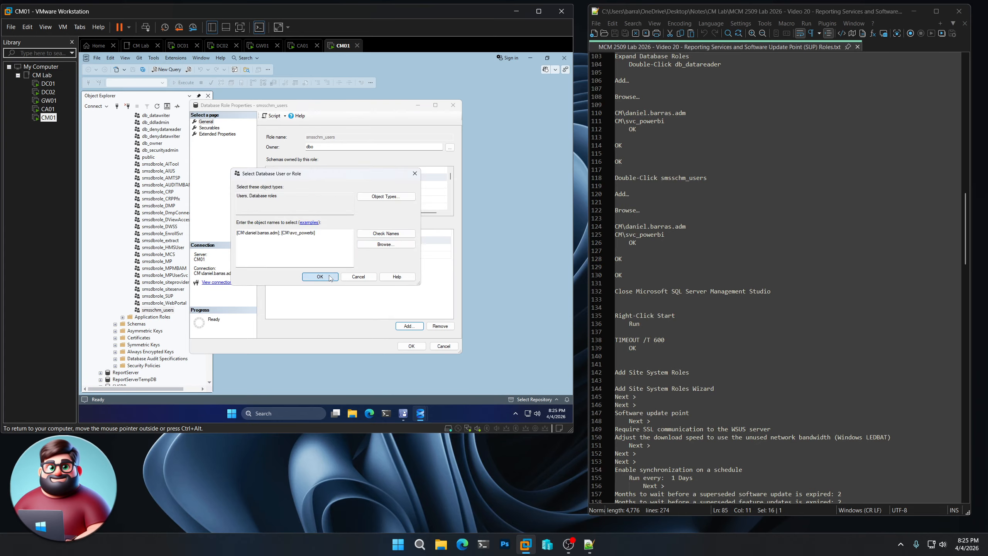
{"action": "left_click", "coordinate": [411, 347]}
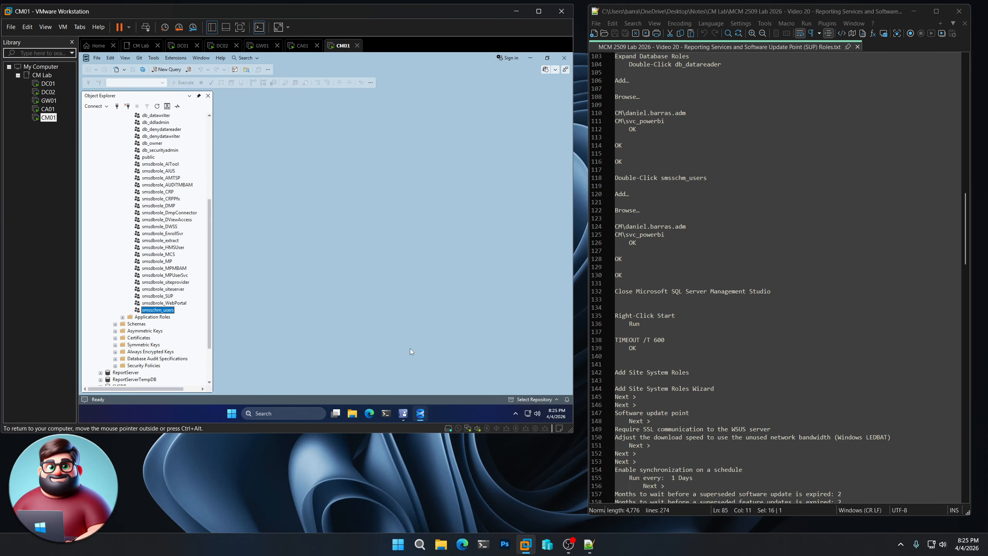
{"action": "left_click", "coordinate": [564, 57]}
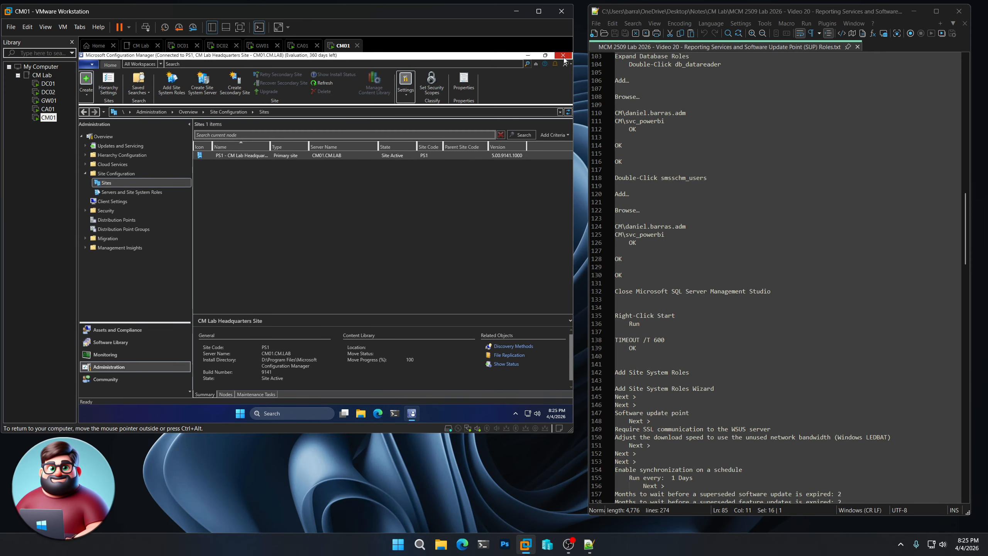
Run TIMEOUT /T 600 from the Run prompt and let the ten-minute countdown finish
{"action": "right_click", "coordinate": [240, 414]}
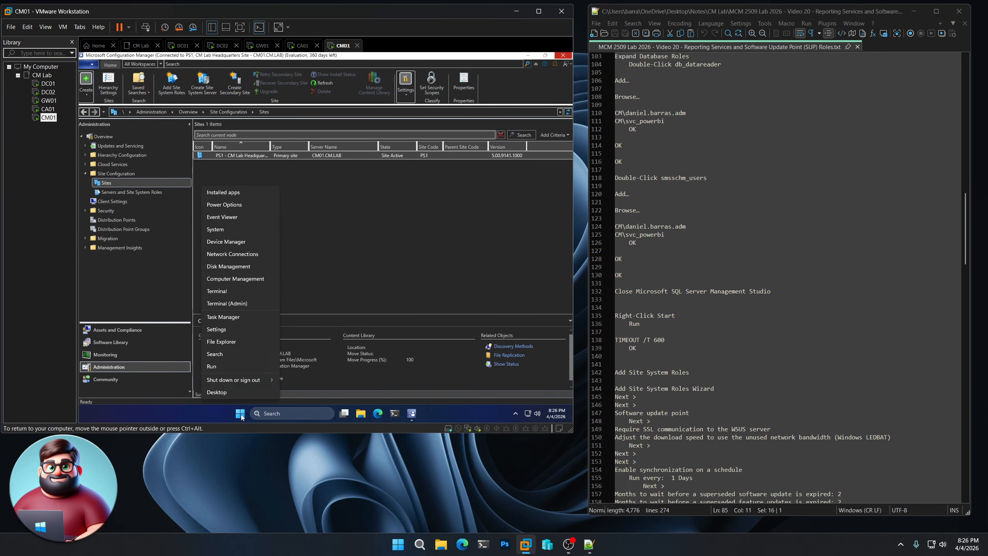
{"action": "left_click", "coordinate": [235, 370]}
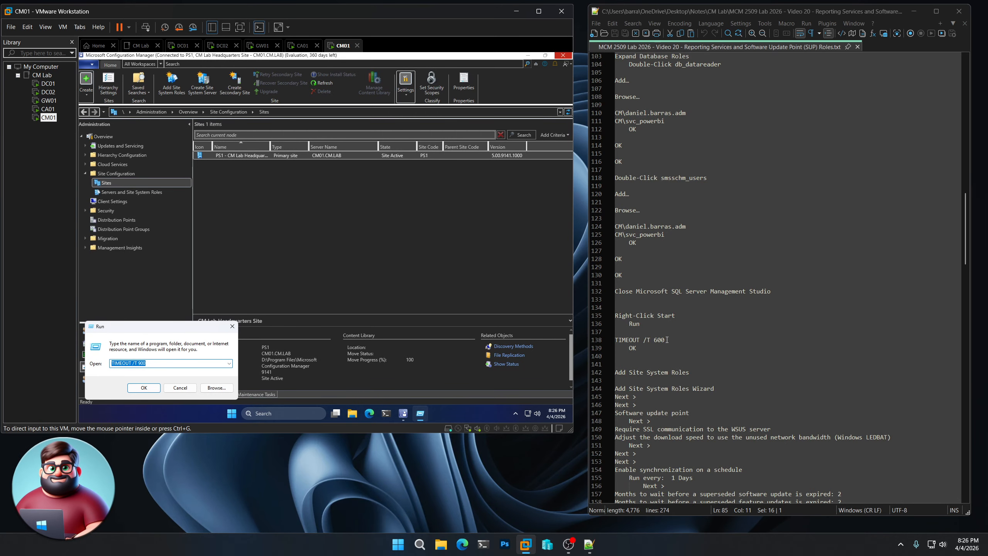
{"action": "left_click_drag", "start_coordinate": [665, 340], "coordinate": [614, 339]}
{"action": "right_click", "coordinate": [631, 340]}
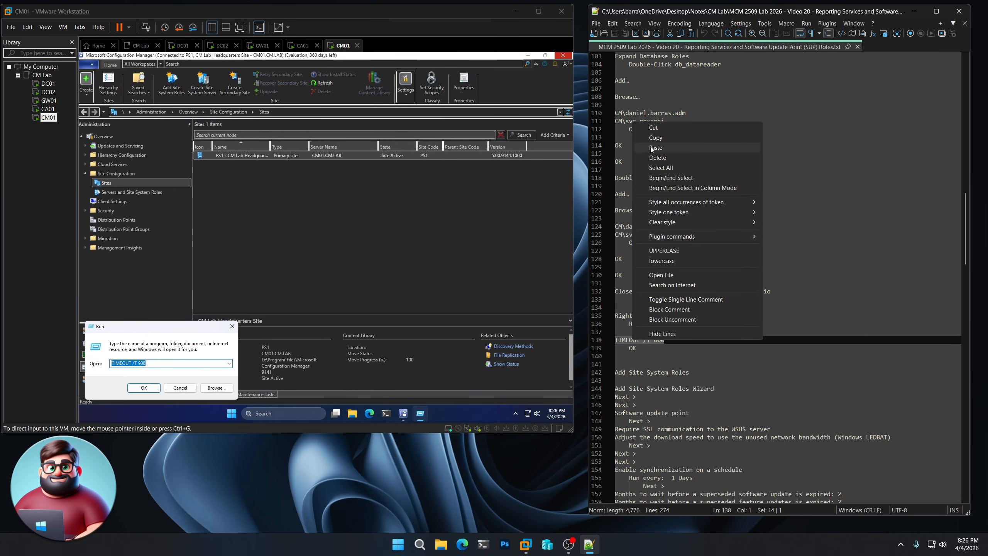
{"action": "left_click", "coordinate": [657, 138]}
{"action": "key", "text": "ctrl+v"}
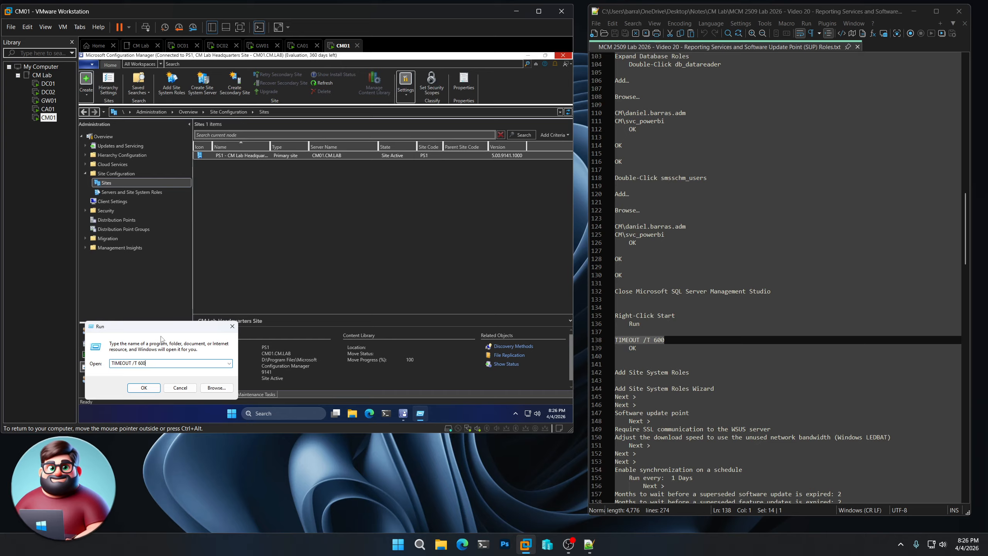
{"action": "left_click", "coordinate": [143, 388]}
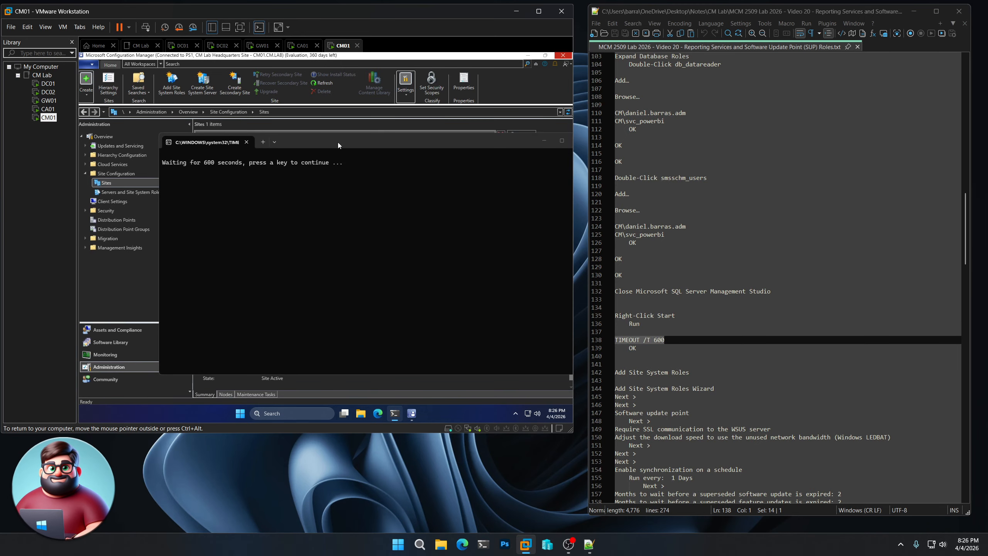
{"action": "left_click_drag", "start_coordinate": [358, 141], "coordinate": [326, 136]}
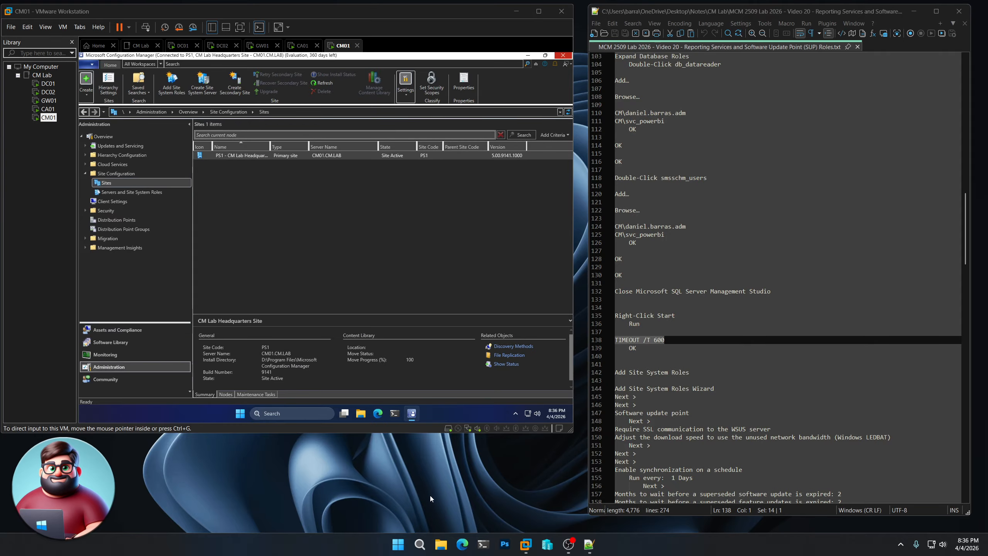
{"action": "scroll", "coordinate": [663, 397], "scroll_direction": "down", "scroll_amount": 7}
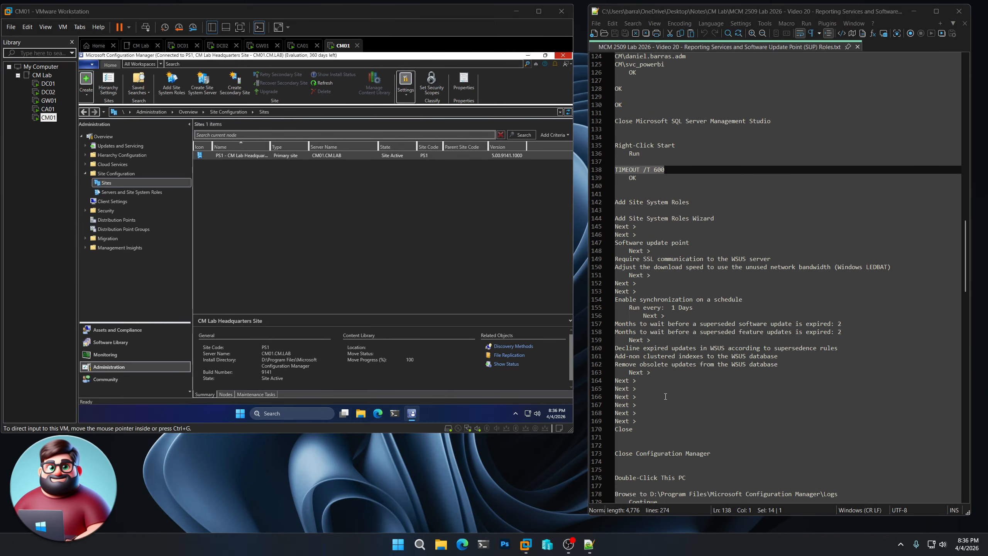
Add a site system role on the default site server and choose Software update point, skipping proxy settings
{"action": "left_click", "coordinate": [176, 90]}
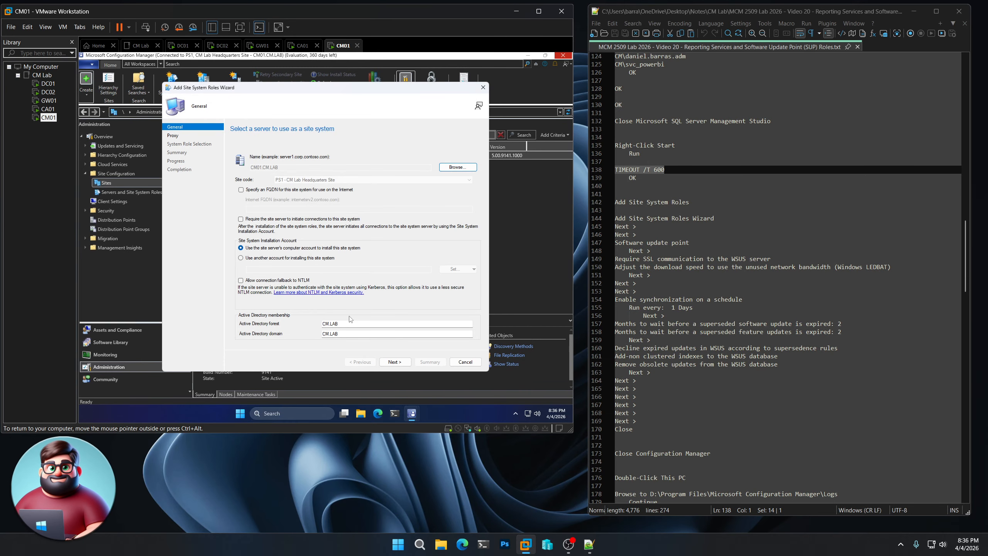
{"action": "left_click", "coordinate": [399, 363]}
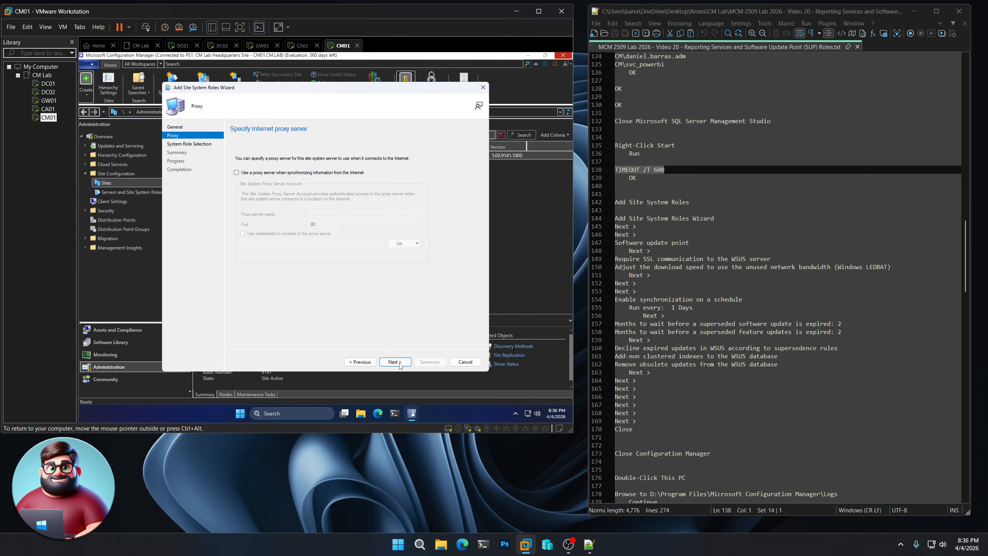
{"action": "left_click", "coordinate": [395, 362]}
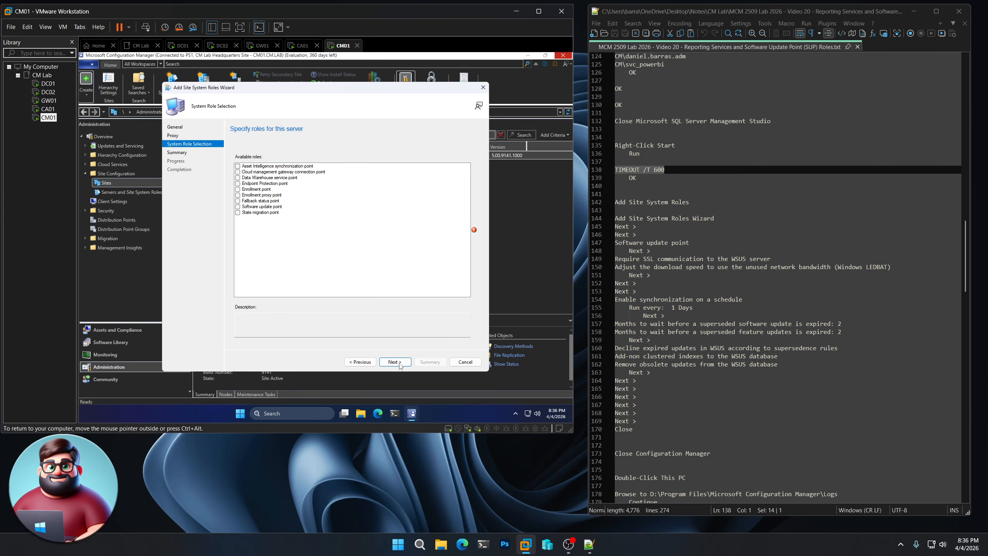
{"action": "left_click", "coordinate": [237, 206]}
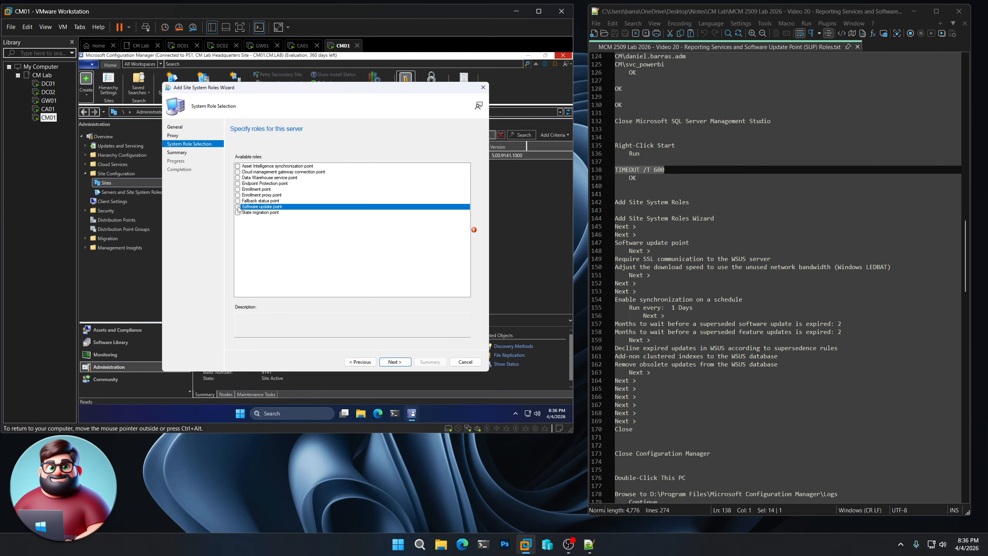
{"action": "left_click", "coordinate": [395, 362]}
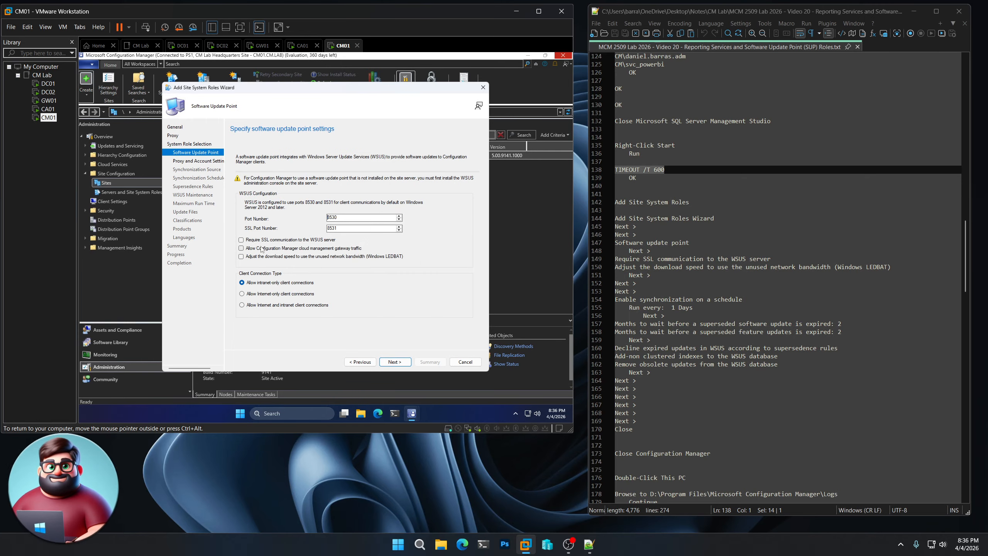
Require SSL to WSUS and limit downloads to unused bandwidth, keeping default ports 8530/8531
{"action": "left_click", "coordinate": [243, 240]}
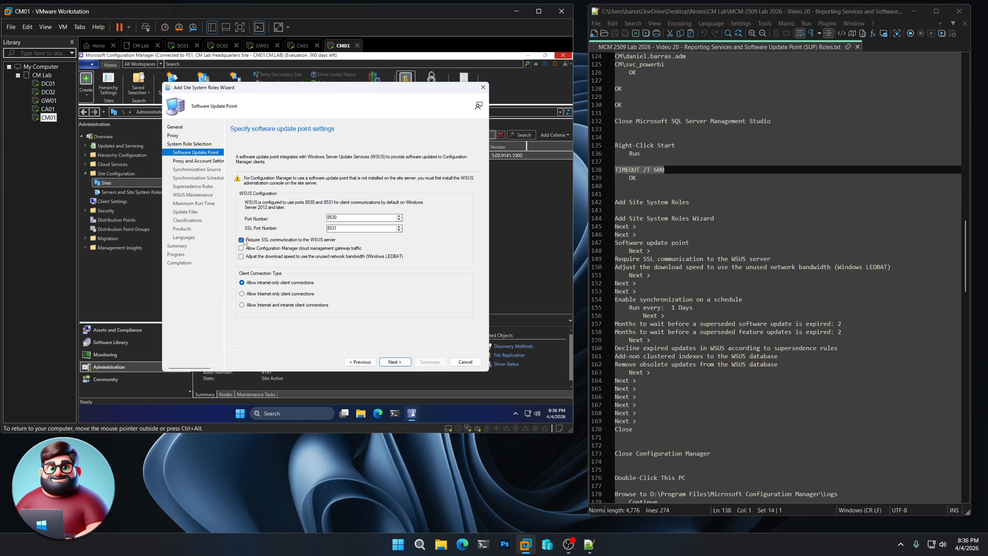
{"action": "left_click", "coordinate": [242, 257]}
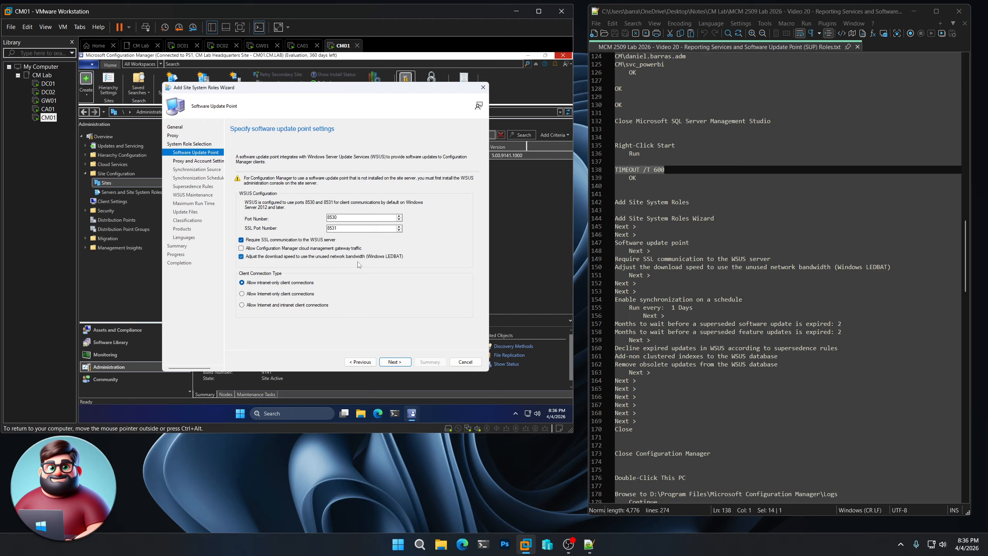
{"action": "left_click", "coordinate": [401, 363]}
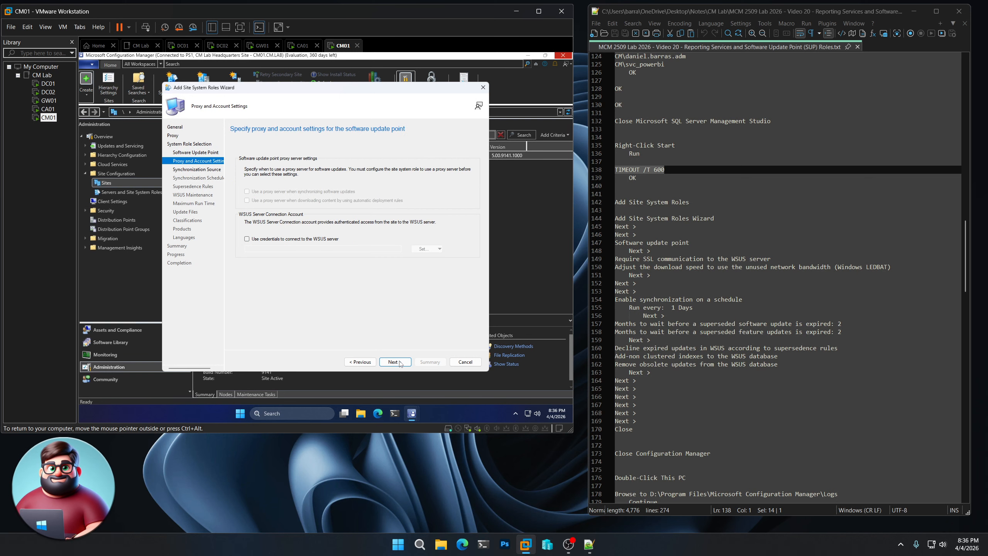
{"action": "left_click", "coordinate": [400, 364]}
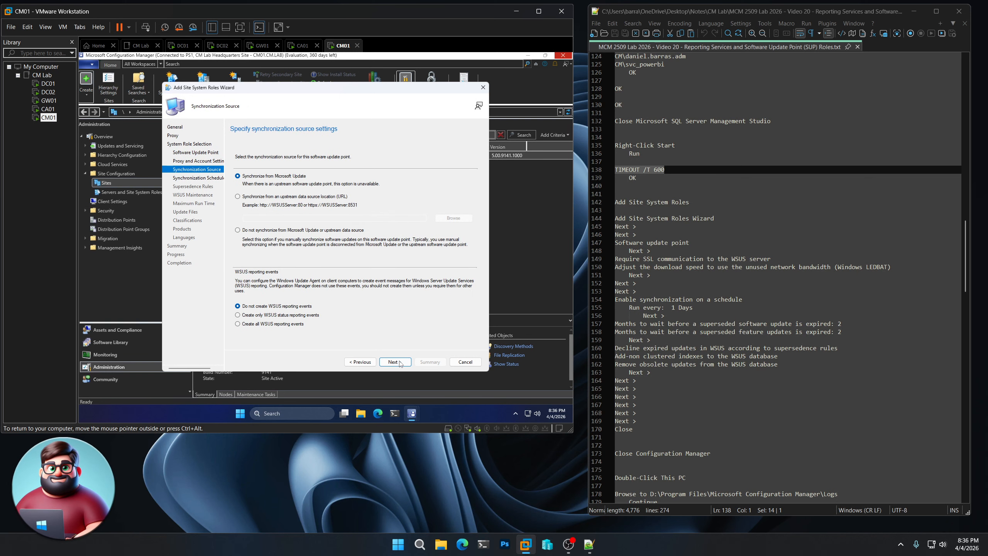
{"action": "left_click", "coordinate": [400, 363]}
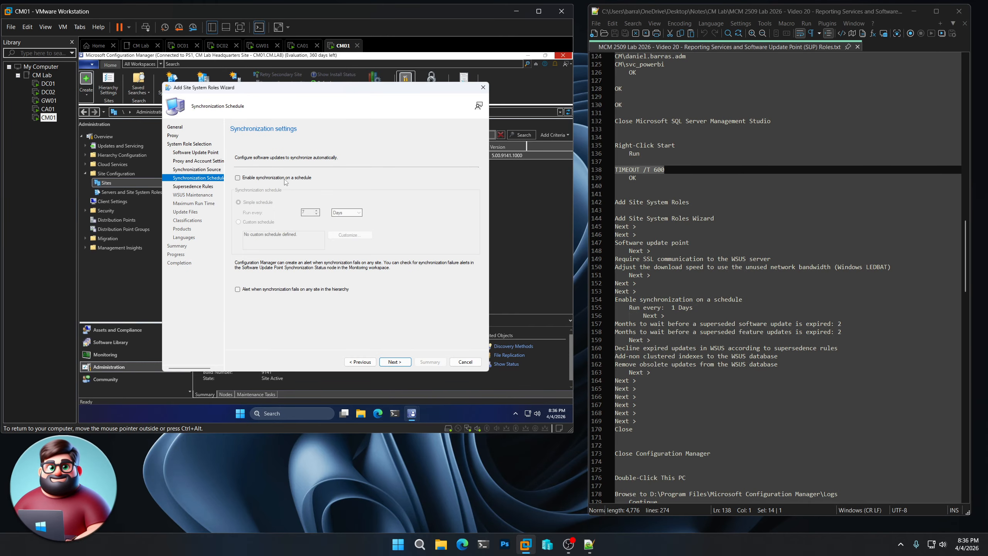
Enable scheduled synchronization and set both supersedence periods to 2 months
{"action": "left_click", "coordinate": [285, 178]}
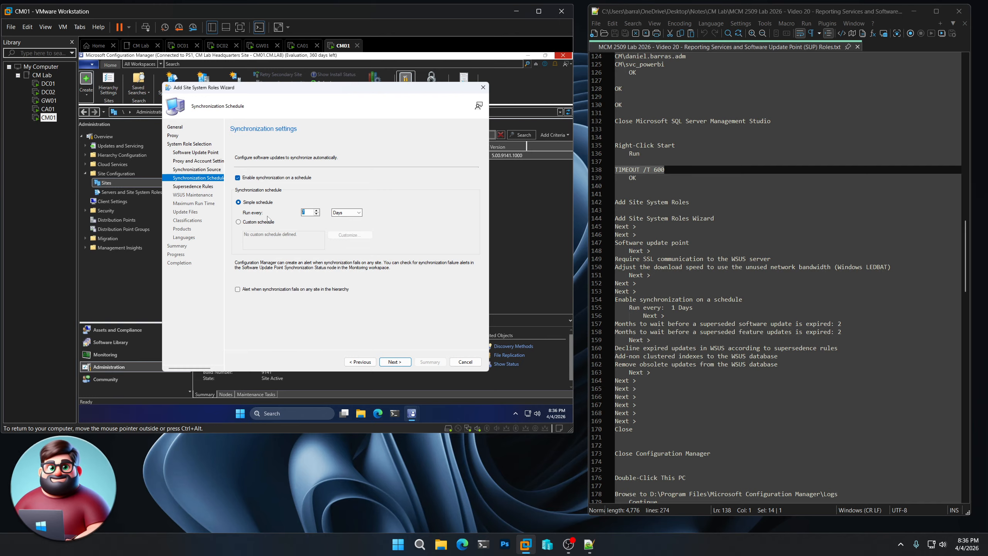
{"action": "left_click", "coordinate": [401, 360]}
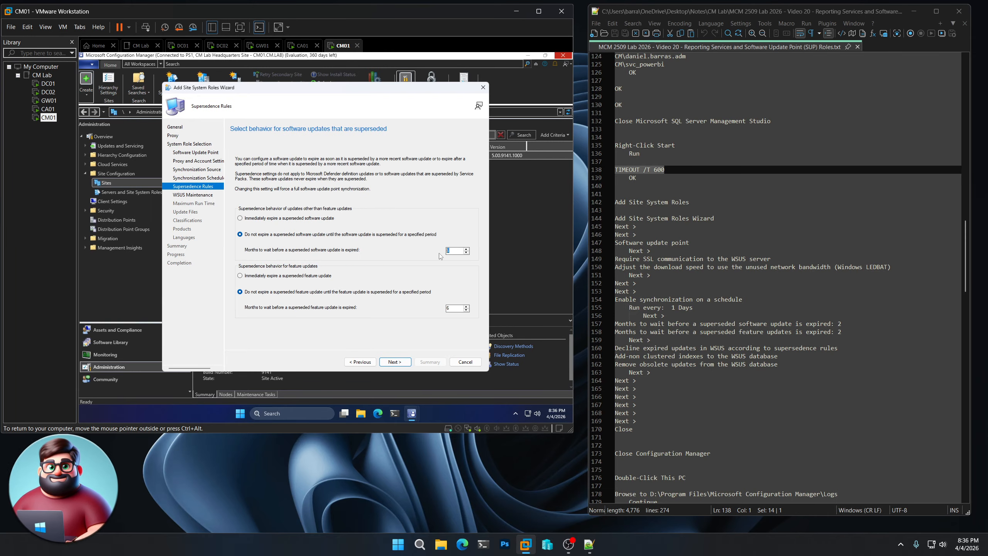
{"action": "type", "text": "2"}
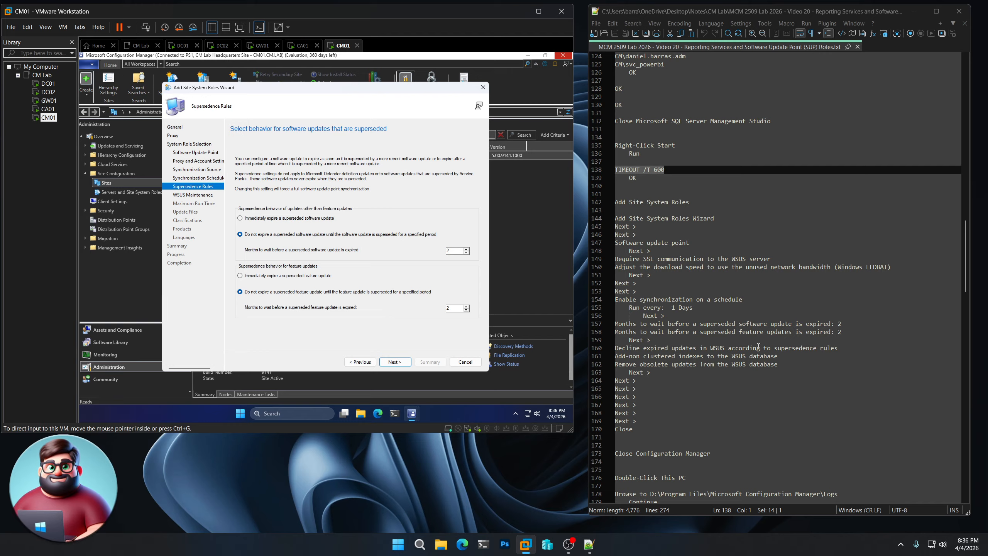
{"action": "left_click", "coordinate": [400, 363]}
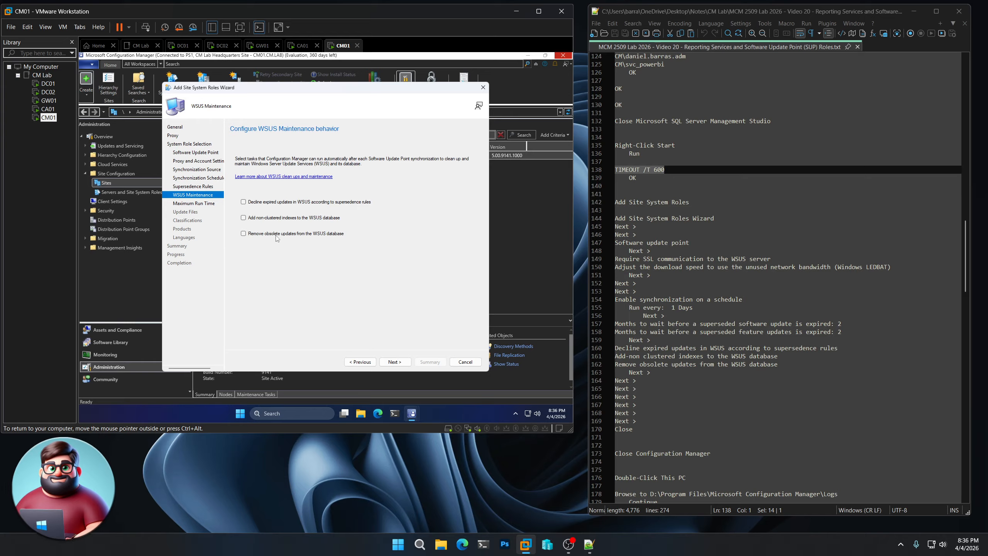
Enable WSUS maintenance to decline expired superseded updates, keep remaining defaults, and finish installing the role
{"action": "left_click", "coordinate": [243, 202]}
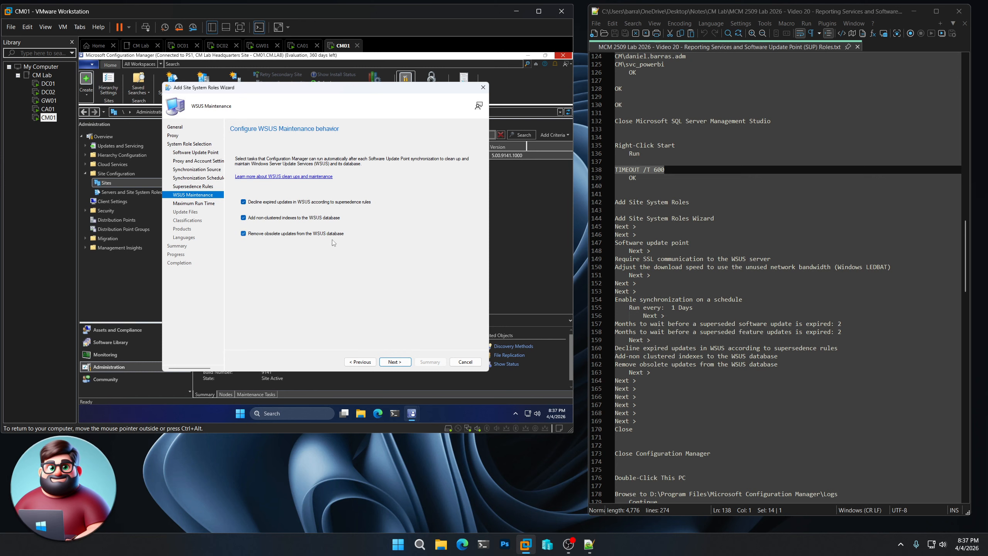
{"action": "left_click", "coordinate": [399, 363]}
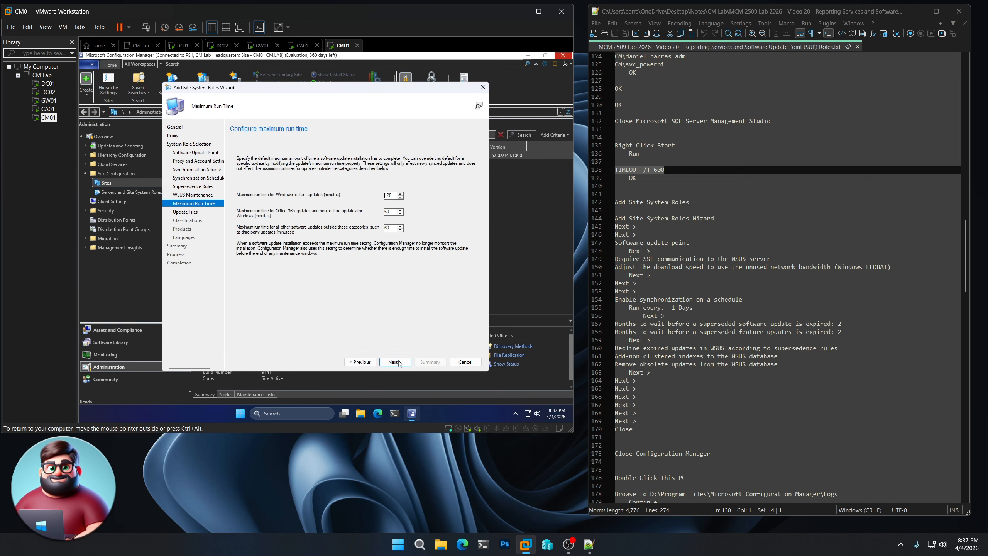
{"action": "left_click", "coordinate": [399, 362]}
{"action": "left_click", "coordinate": [394, 362]}
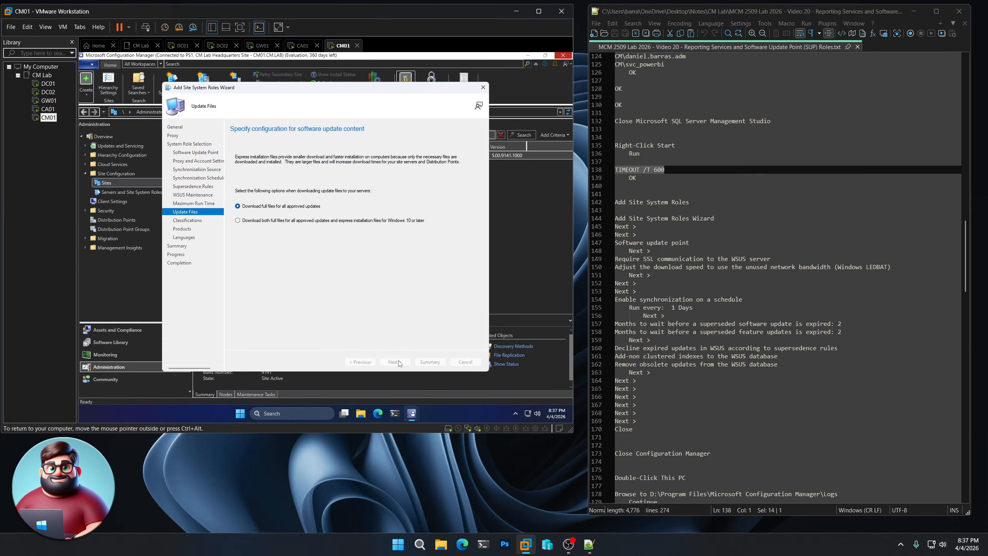
{"action": "left_click", "coordinate": [398, 363]}
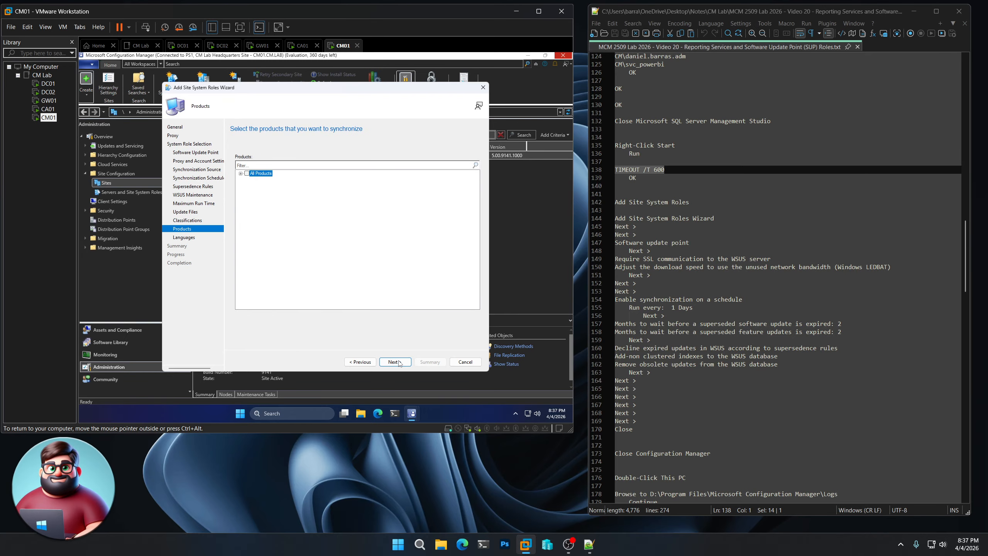
{"action": "left_click", "coordinate": [399, 363]}
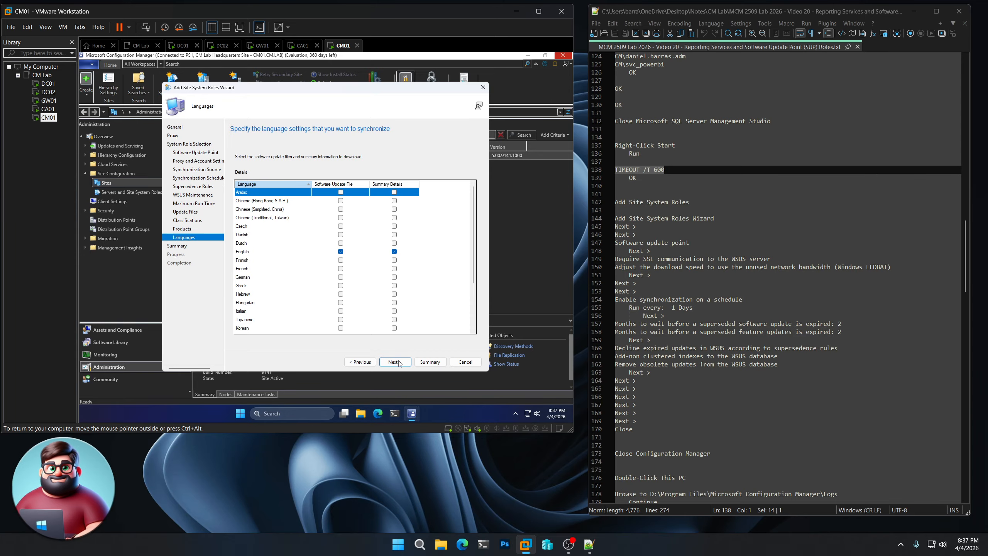
{"action": "left_click", "coordinate": [399, 363]}
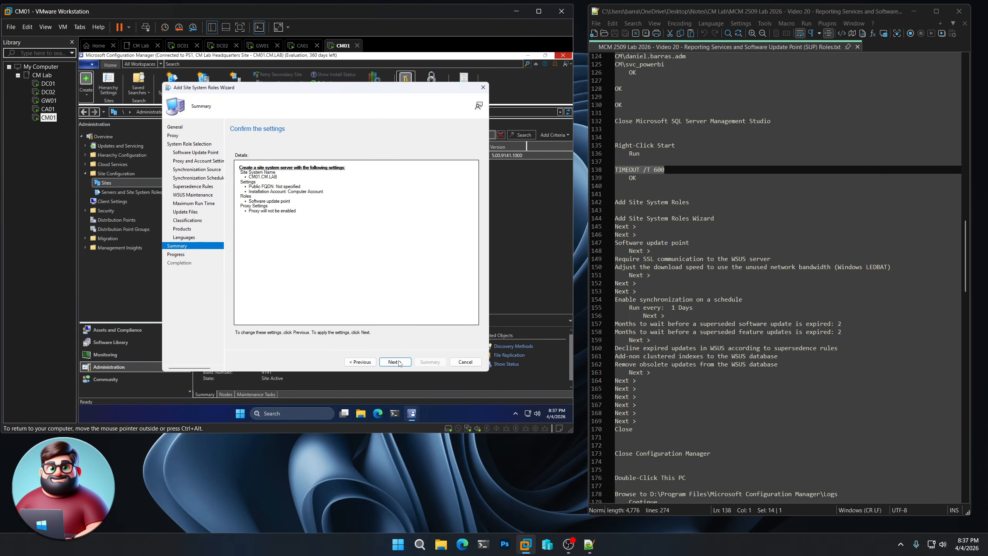
{"action": "left_click", "coordinate": [399, 362]}
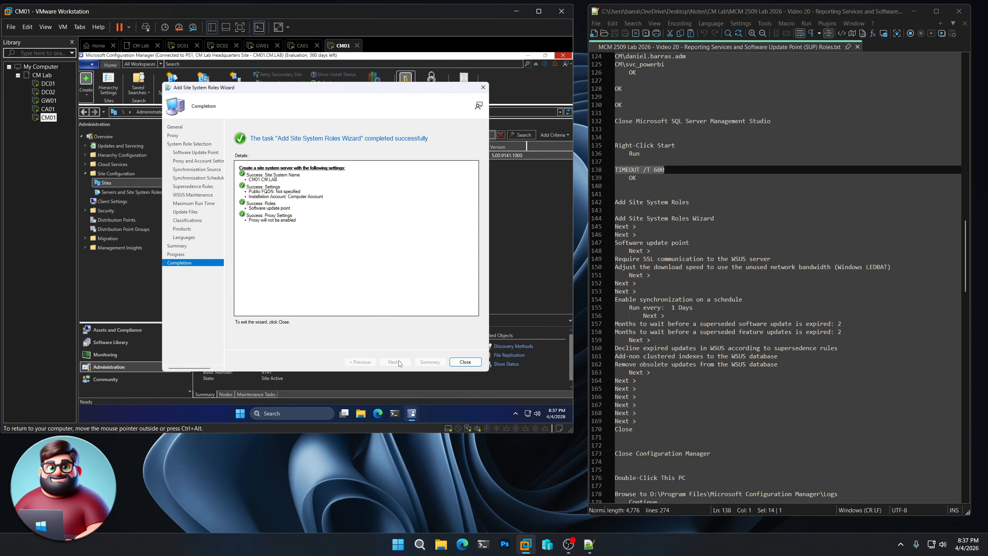
{"action": "left_click", "coordinate": [465, 362]}
Close the console and browse to D:\Program Files\Microsoft Configuration Manager\Logs, granting folder access
{"action": "scroll", "coordinate": [697, 390], "scroll_direction": "down", "scroll_amount": 4}
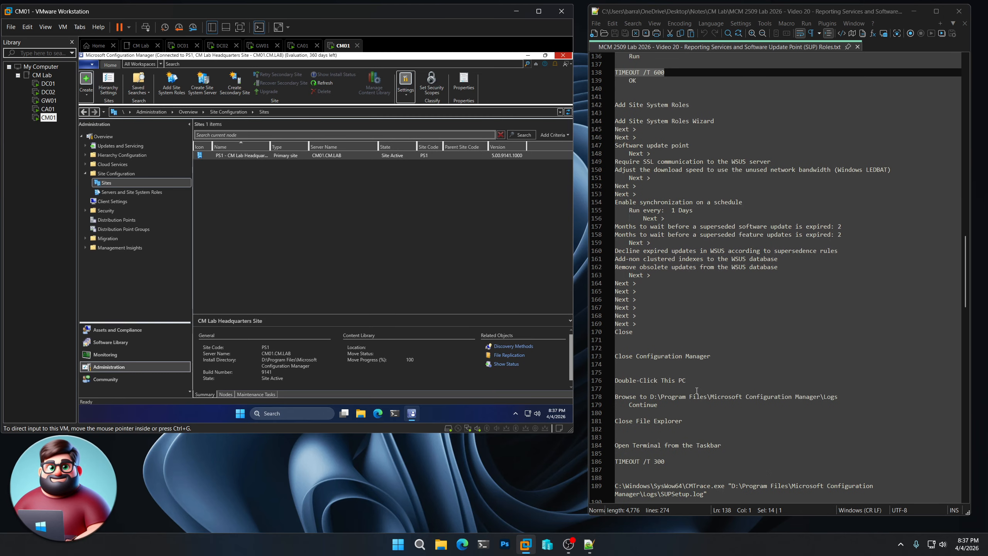
{"action": "scroll", "coordinate": [696, 390], "scroll_direction": "down", "scroll_amount": 6}
{"action": "left_click", "coordinate": [563, 55]}
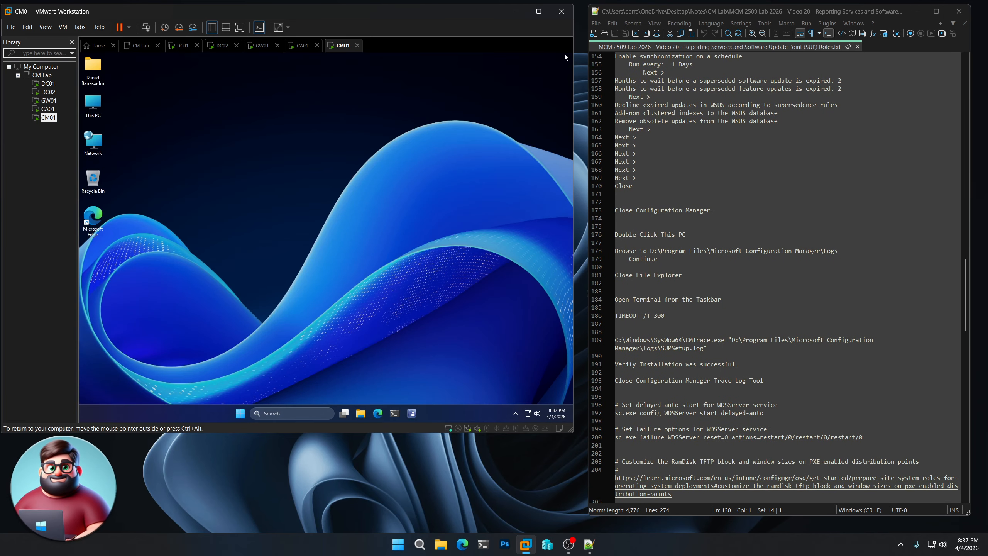
{"action": "double_click", "coordinate": [97, 105]}
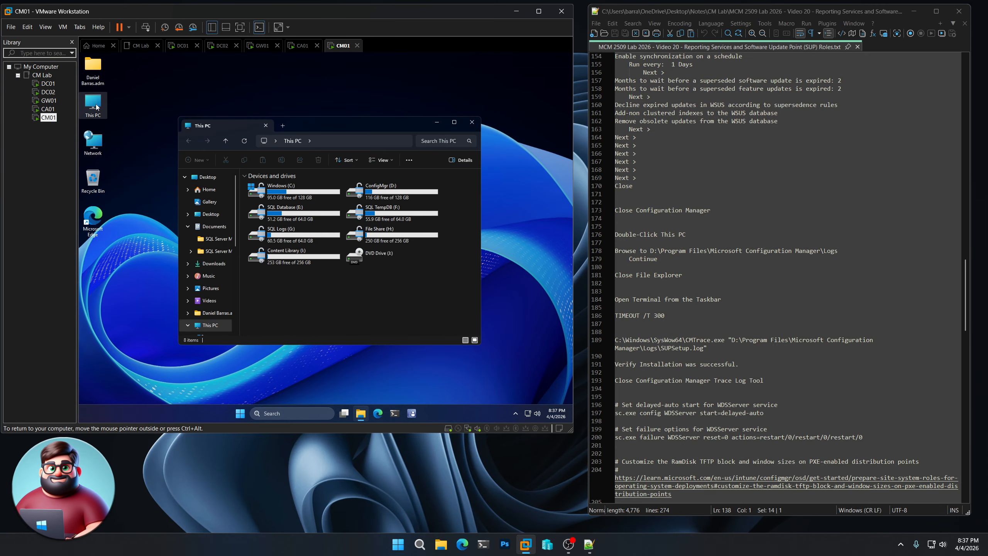
{"action": "double_click", "coordinate": [375, 192]}
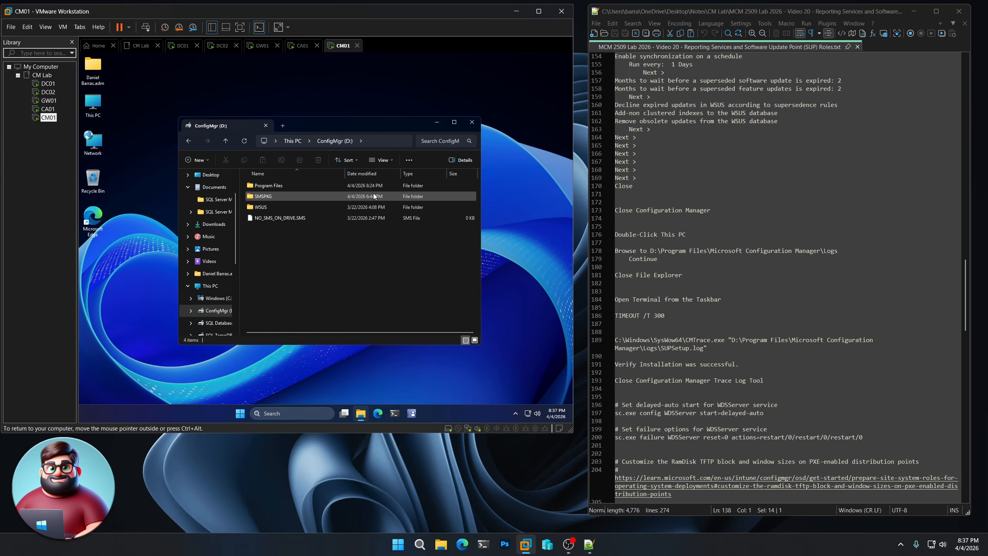
{"action": "double_click", "coordinate": [257, 186]}
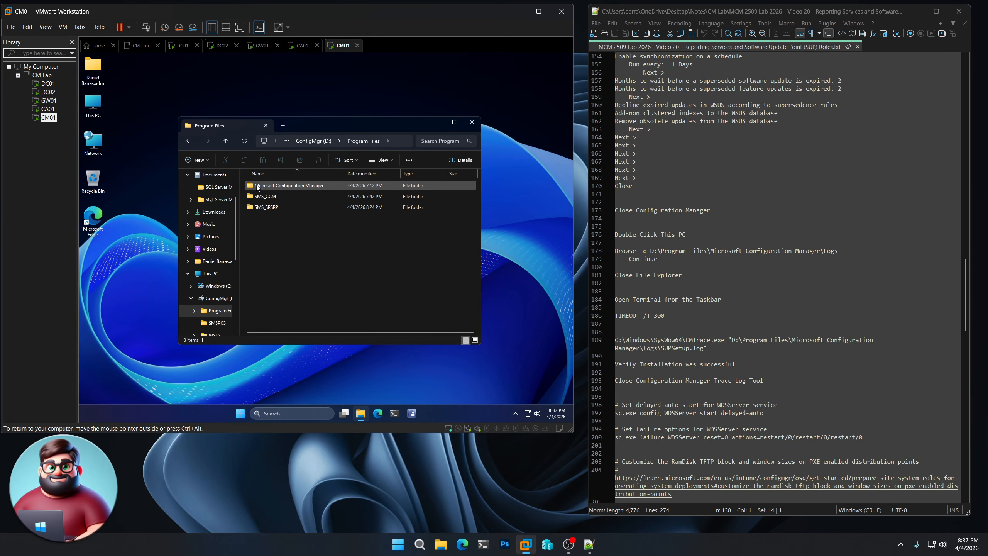
{"action": "double_click", "coordinate": [301, 186]}
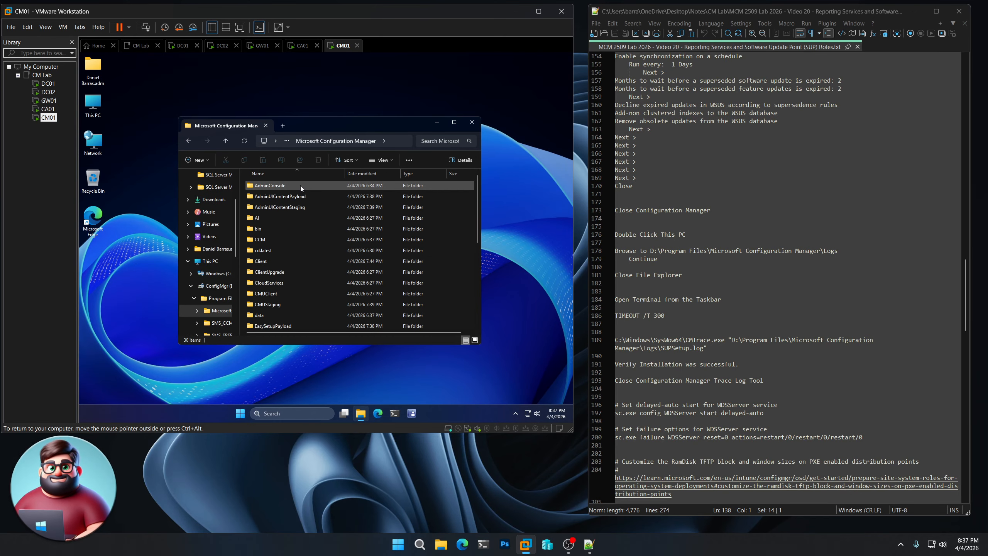
{"action": "double_click", "coordinate": [268, 227]}
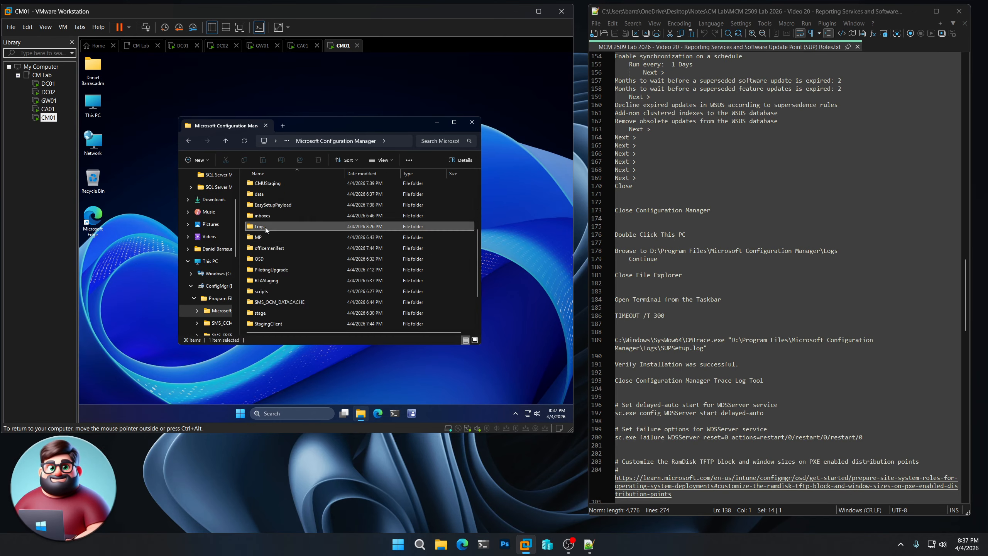
{"action": "left_click", "coordinate": [336, 242]}
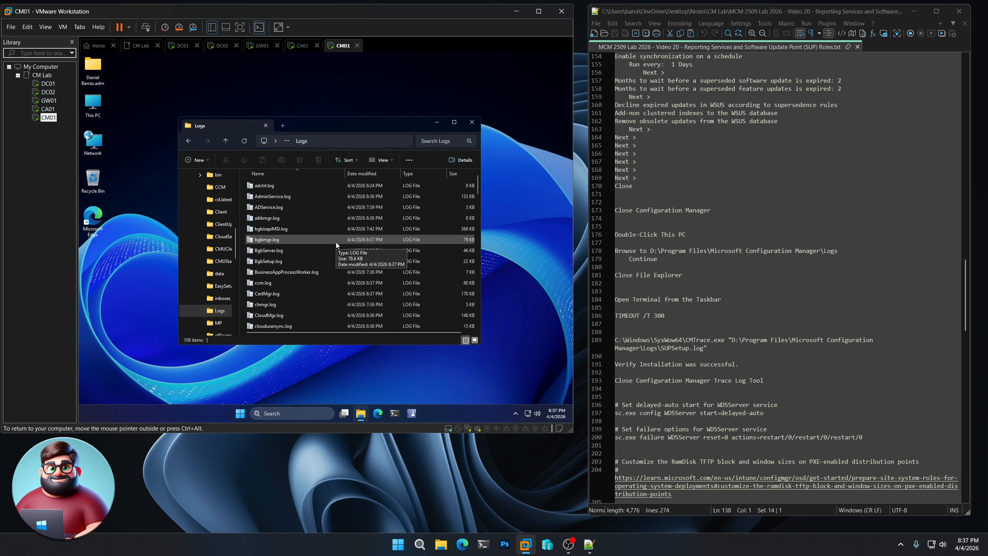
Close File Explorer, open a PowerShell terminal on CM01, and run TIMEOUT /T 300 from the notes
{"action": "left_click", "coordinate": [471, 123]}
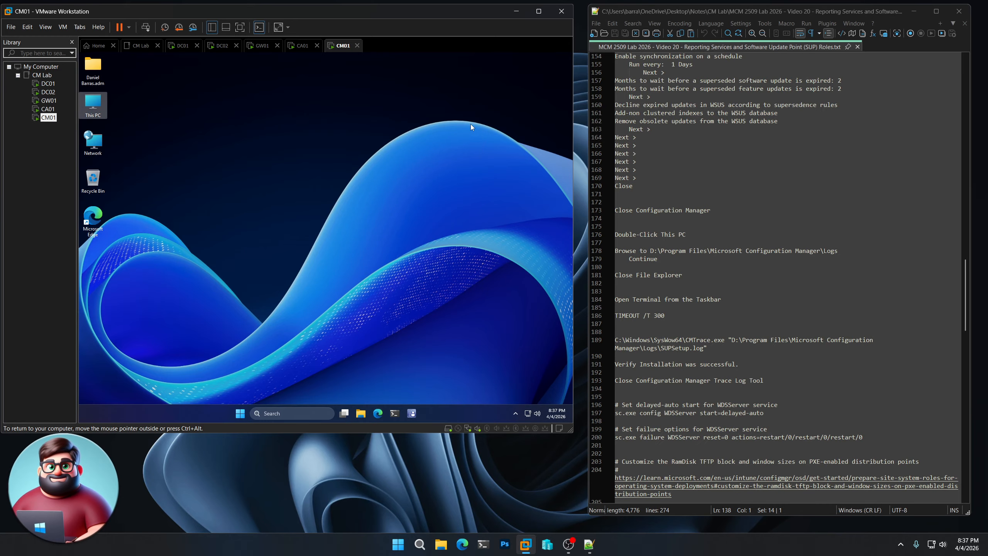
{"action": "right_click", "coordinate": [241, 414]}
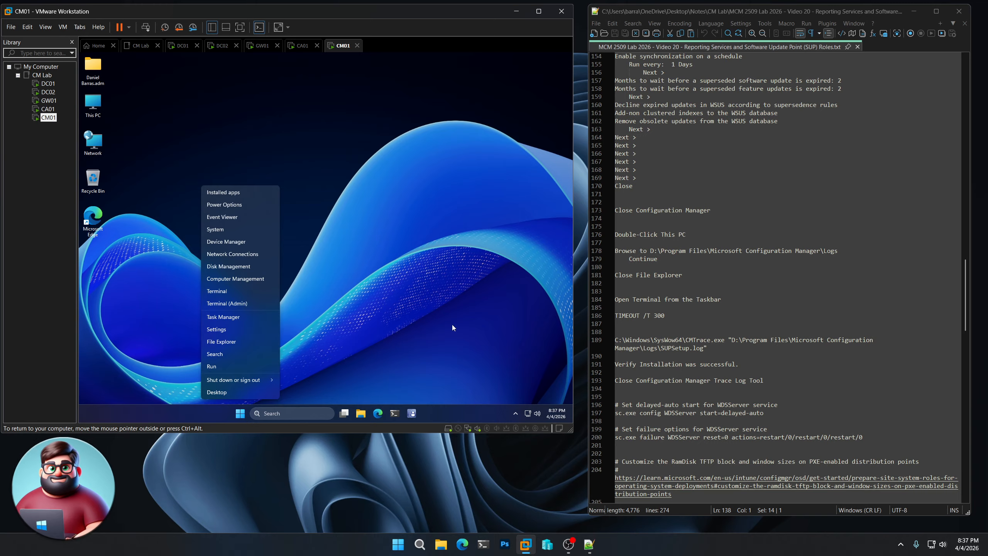
{"action": "left_click", "coordinate": [394, 413]}
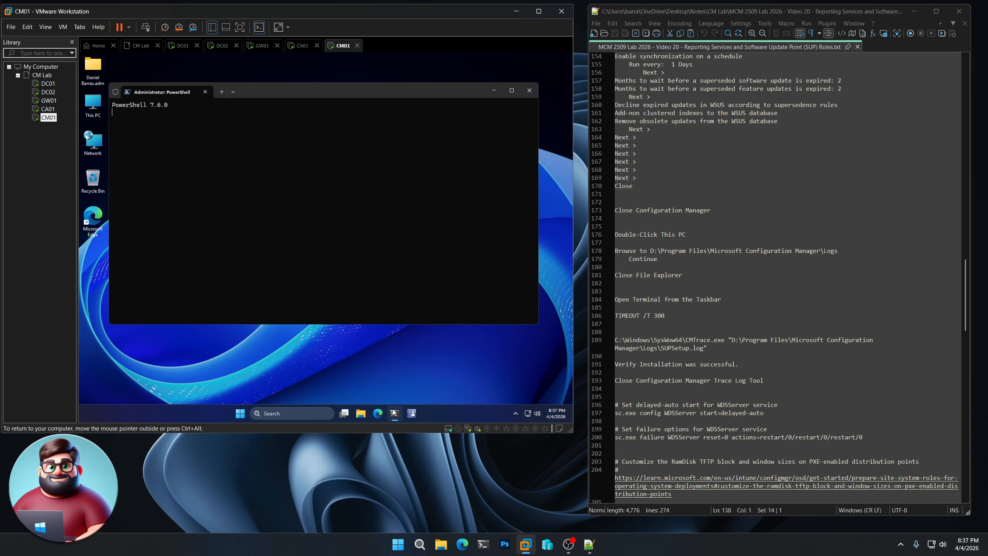
{"action": "left_click_drag", "start_coordinate": [665, 315], "coordinate": [612, 316]}
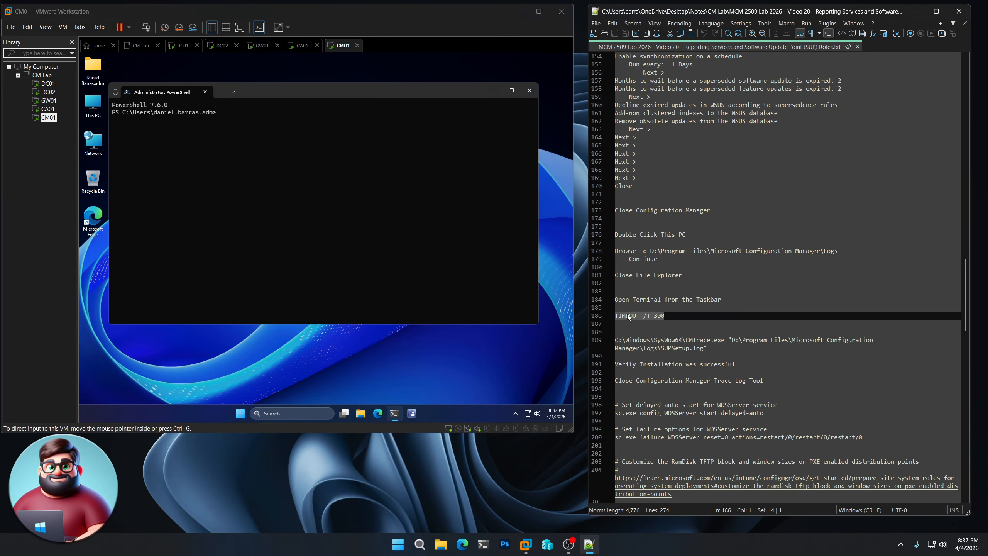
{"action": "right_click", "coordinate": [627, 315]}
{"action": "left_click", "coordinate": [646, 330]}
{"action": "left_click", "coordinate": [351, 92]}
{"action": "key", "text": "ctrl+v"}
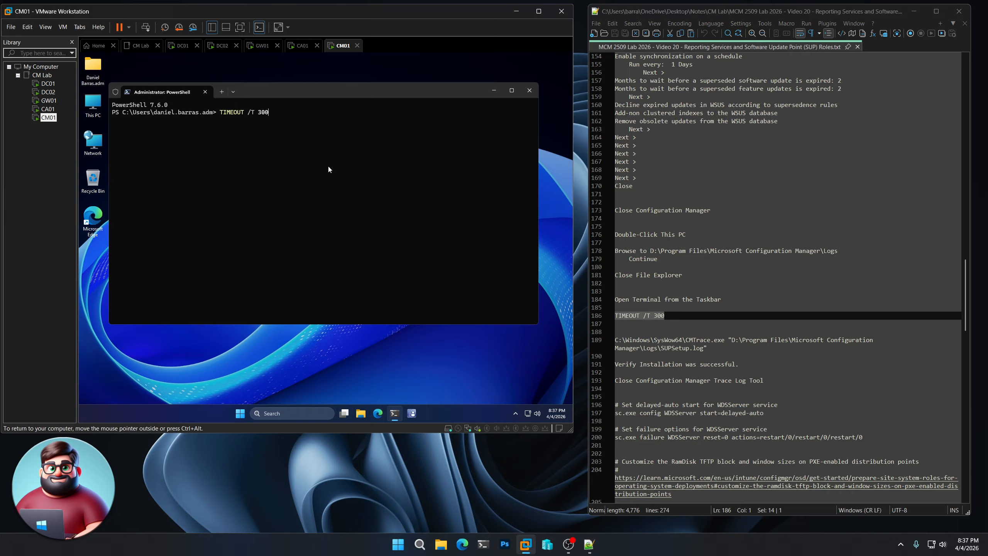
{"action": "key", "text": "Return"}
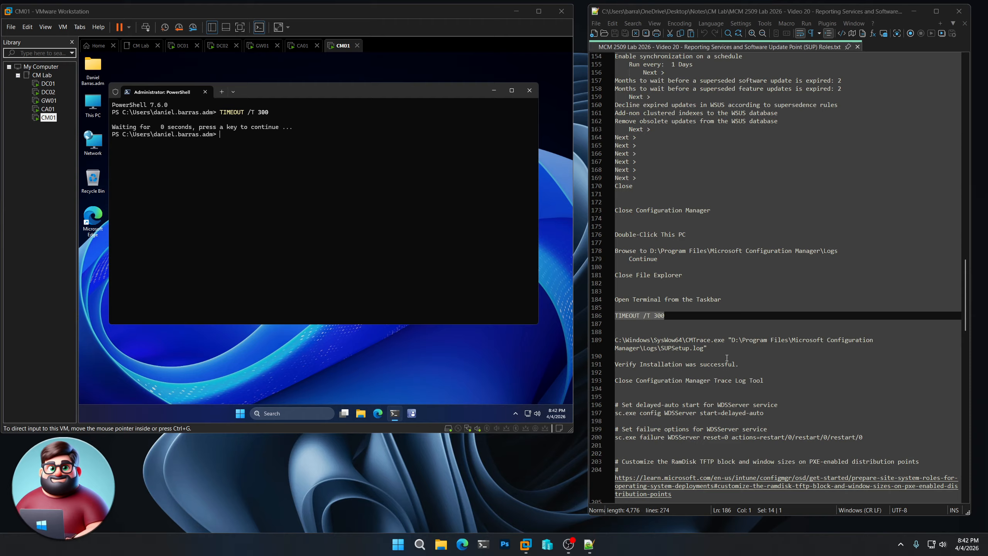
Open SUPSetup.log in CMTrace and confirm the 'Installation was successful' entry
{"action": "left_click_drag", "start_coordinate": [712, 346], "coordinate": [606, 343]}
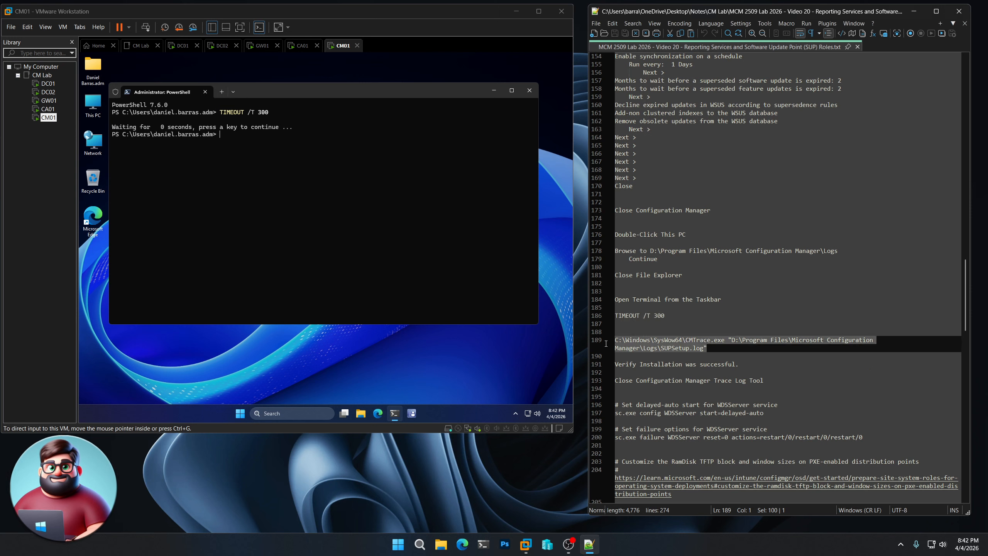
{"action": "right_click", "coordinate": [642, 342]}
{"action": "left_click", "coordinate": [677, 139]}
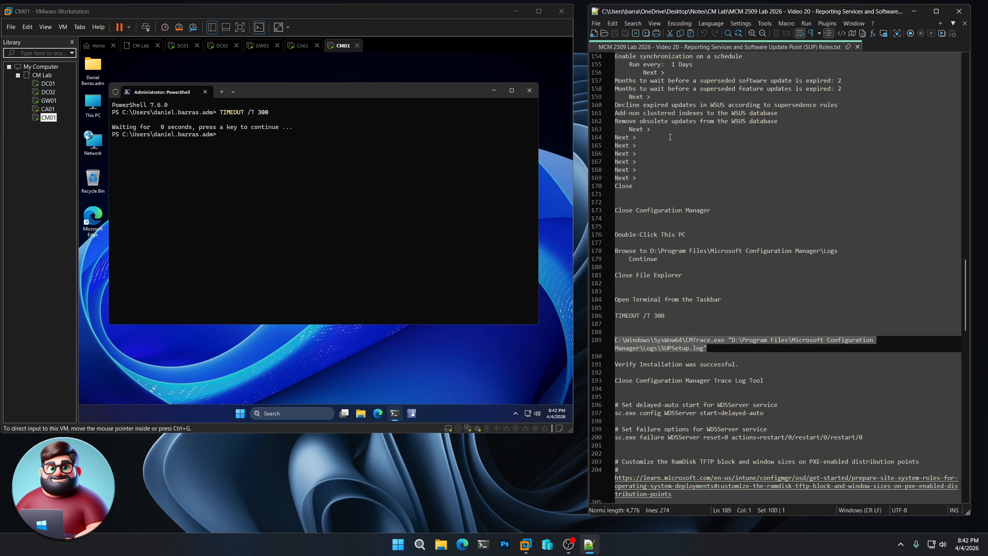
{"action": "right_click", "coordinate": [334, 203]}
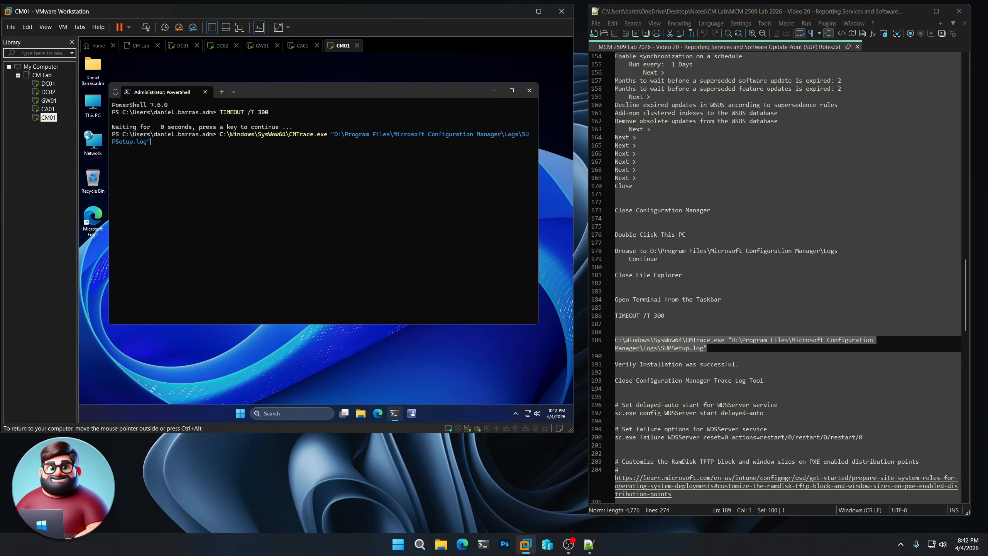
{"action": "key", "text": "Return"}
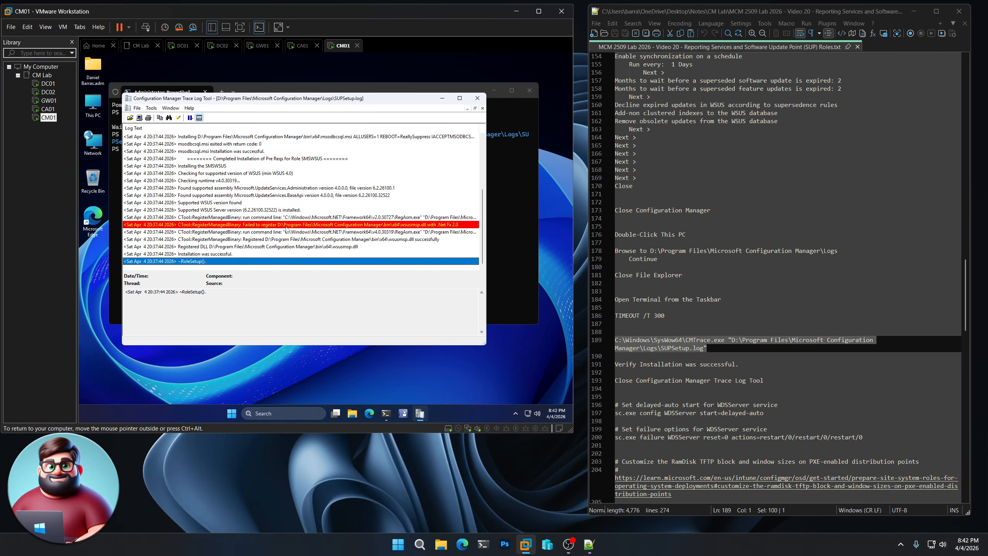
{"action": "left_click", "coordinate": [187, 254]}
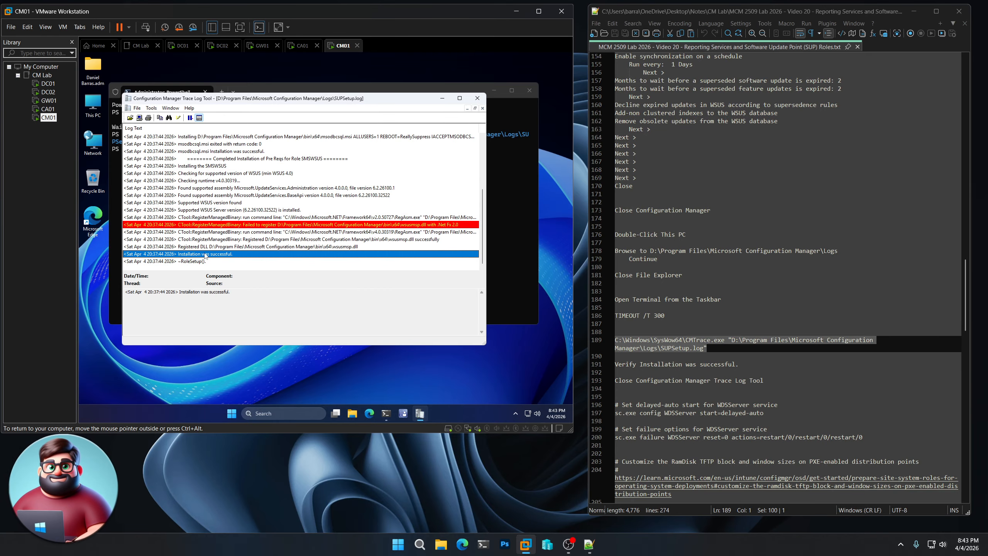
{"action": "left_click", "coordinate": [478, 98]}
Run the two sc.exe WDSServer commands for delayed-auto start and restart on failure
{"action": "scroll", "coordinate": [829, 340], "scroll_direction": "down", "scroll_amount": 8}
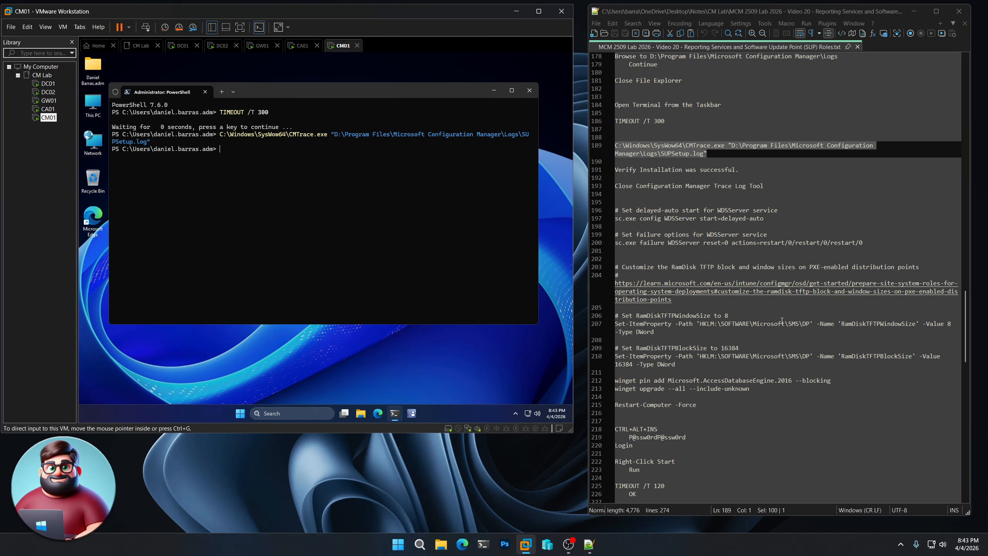
{"action": "left_click_drag", "start_coordinate": [619, 251], "coordinate": [609, 213]}
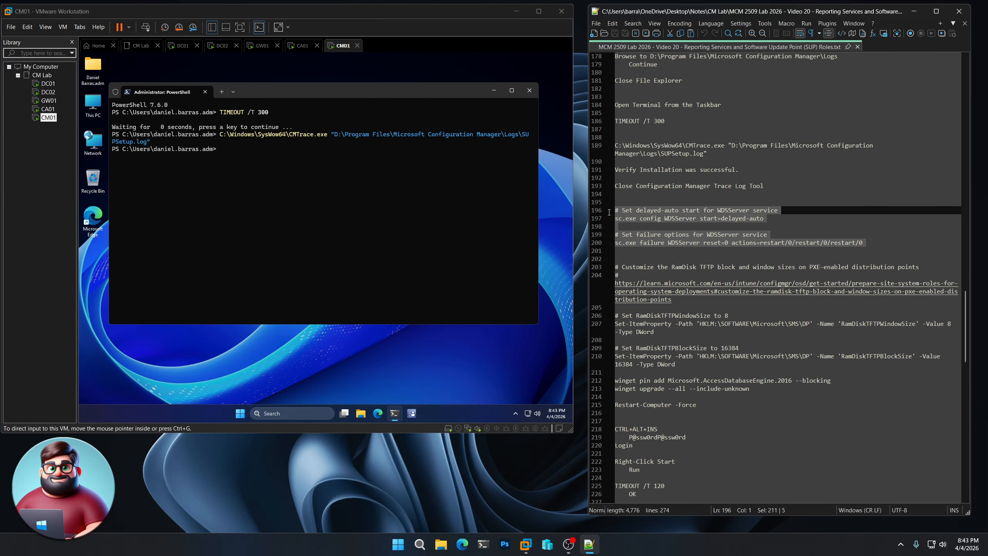
{"action": "right_click", "coordinate": [653, 218]}
{"action": "left_click", "coordinate": [680, 229]}
{"action": "left_click", "coordinate": [335, 187]}
{"action": "right_click", "coordinate": [334, 187]}
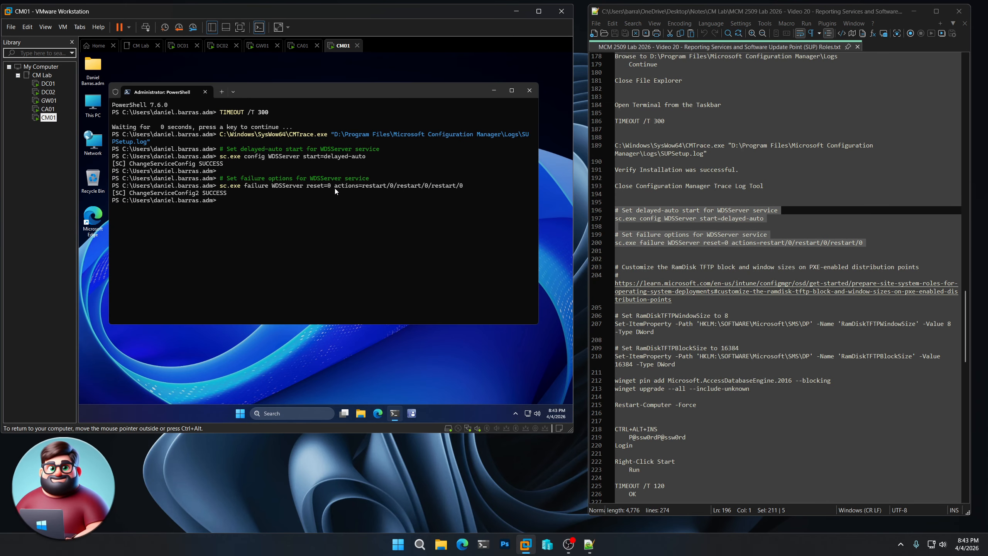
{"action": "double_click", "coordinate": [750, 294]}
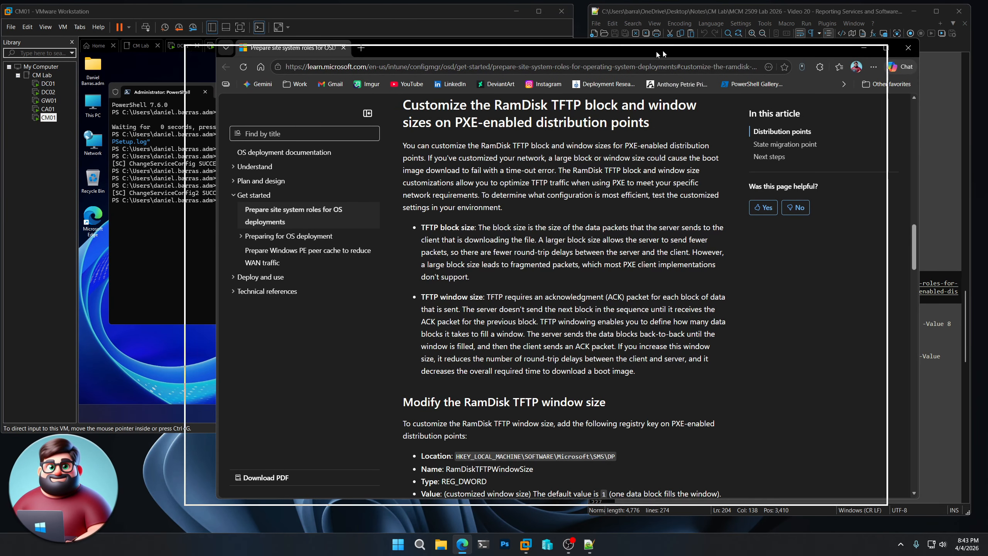
Read the article's RamDisk TFTP window size and block size registry sections, then close it
{"action": "left_click_drag", "start_coordinate": [656, 51], "coordinate": [523, 54]}
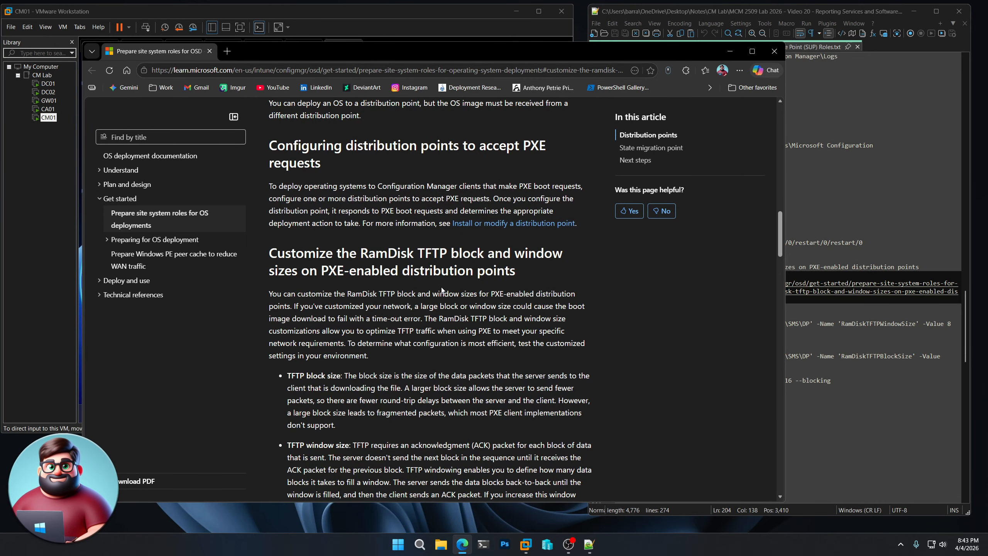
{"action": "scroll", "coordinate": [430, 288], "scroll_direction": "down", "scroll_amount": 6}
{"action": "scroll", "coordinate": [445, 290], "scroll_direction": "down", "scroll_amount": 4}
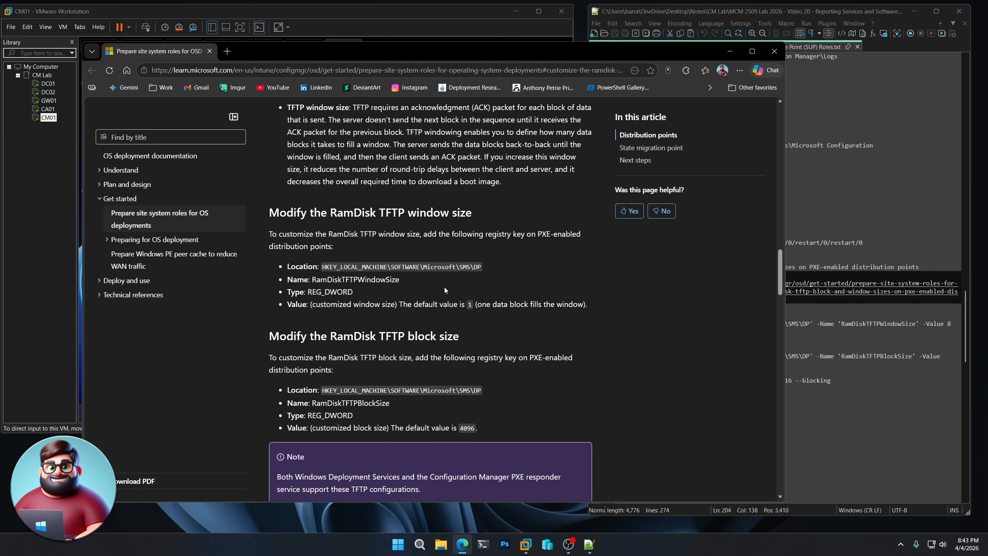
{"action": "scroll", "coordinate": [445, 287], "scroll_direction": "down", "scroll_amount": 2}
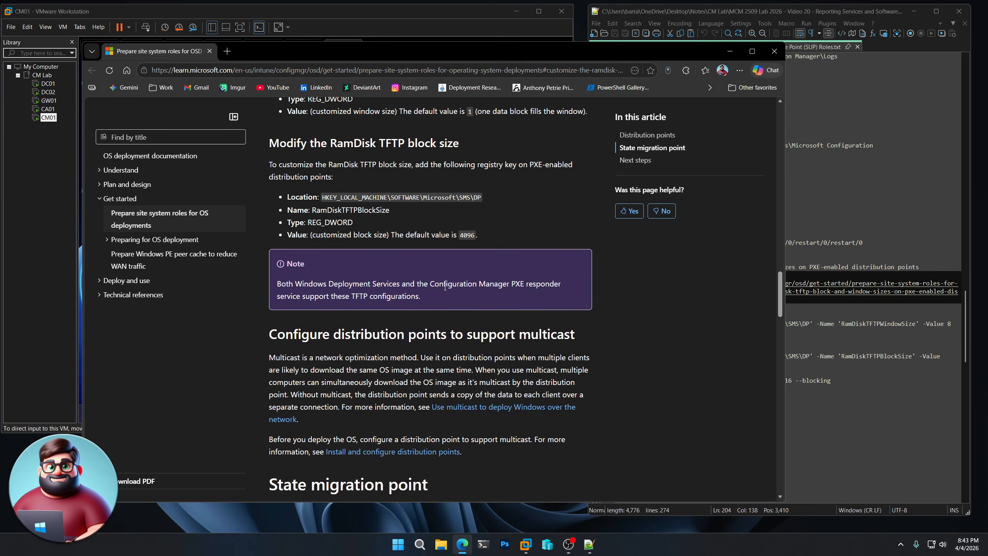
{"action": "left_click", "coordinate": [772, 57]}
Run commands setting TFTP window size 8 and block size 16384, pinning Access Database Engine, and force-restarting CM01
{"action": "scroll", "coordinate": [833, 224], "scroll_direction": "down", "scroll_amount": 3}
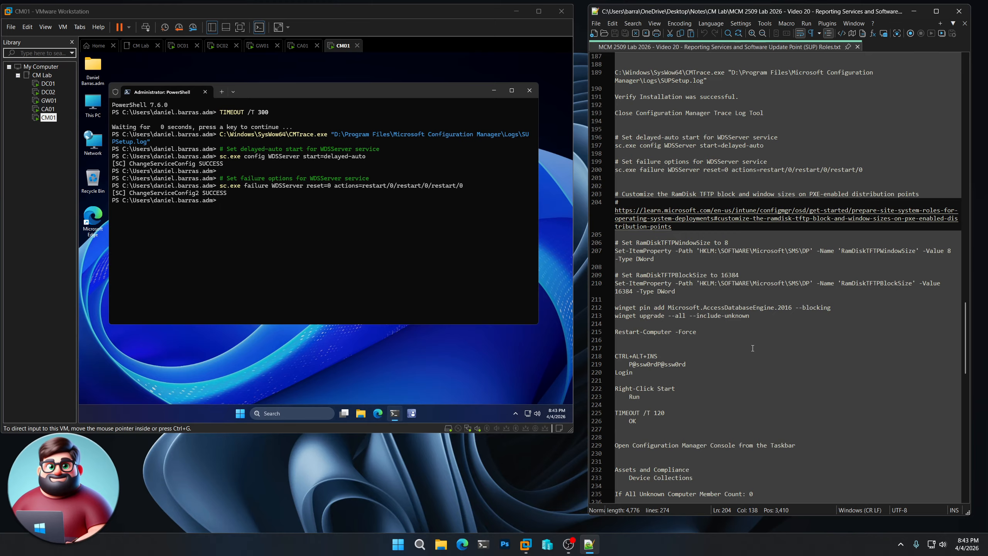
{"action": "left_click_drag", "start_coordinate": [732, 242], "coordinate": [637, 242]}
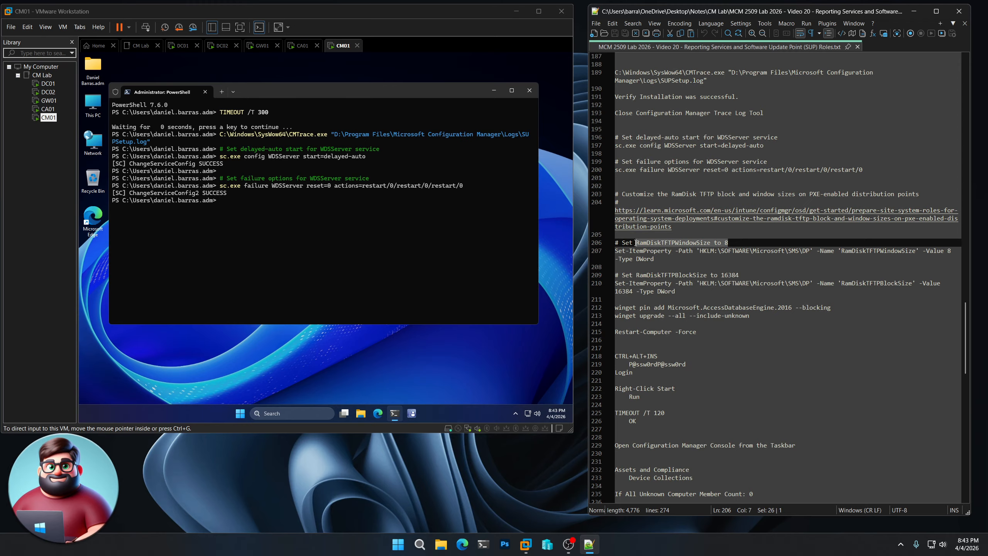
{"action": "left_click_drag", "start_coordinate": [739, 275], "coordinate": [648, 275]}
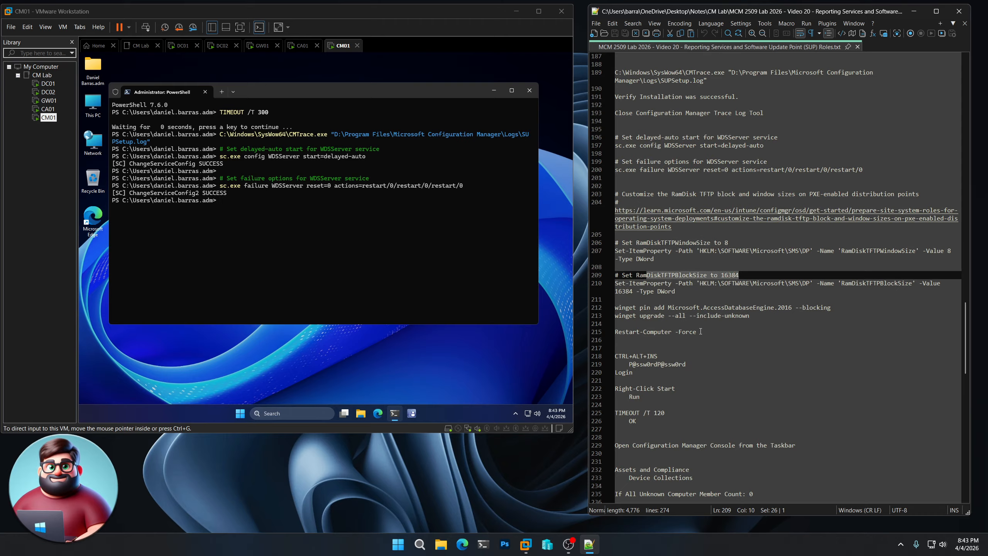
{"action": "left_click_drag", "start_coordinate": [696, 331], "coordinate": [592, 194]}
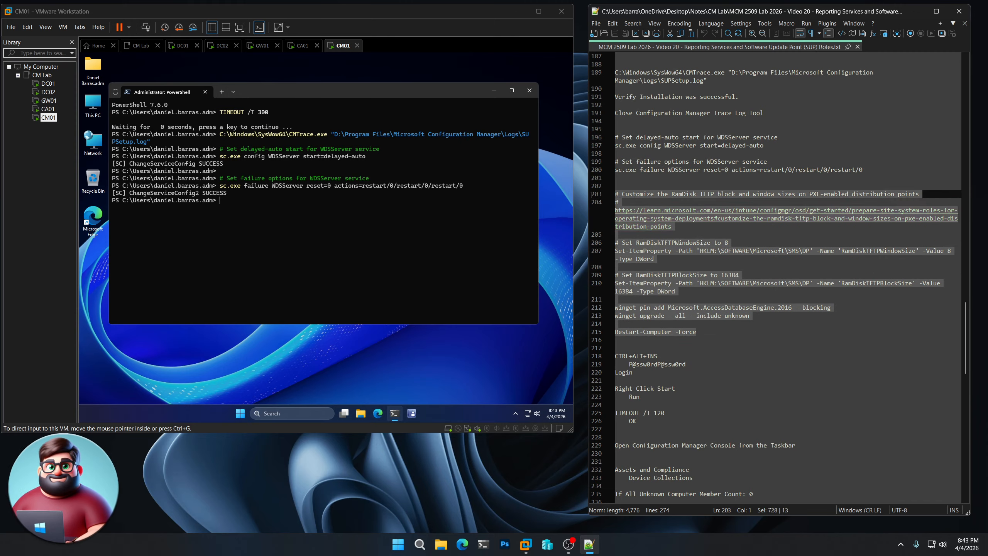
{"action": "right_click", "coordinate": [652, 195]}
{"action": "left_click", "coordinate": [678, 207]}
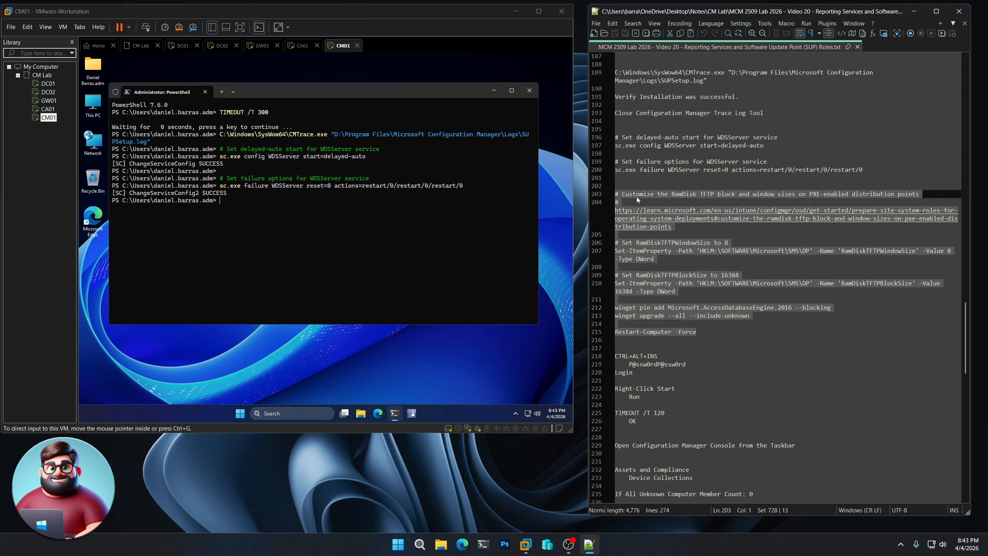
{"action": "left_click", "coordinate": [355, 84]}
{"action": "right_click", "coordinate": [323, 205]}
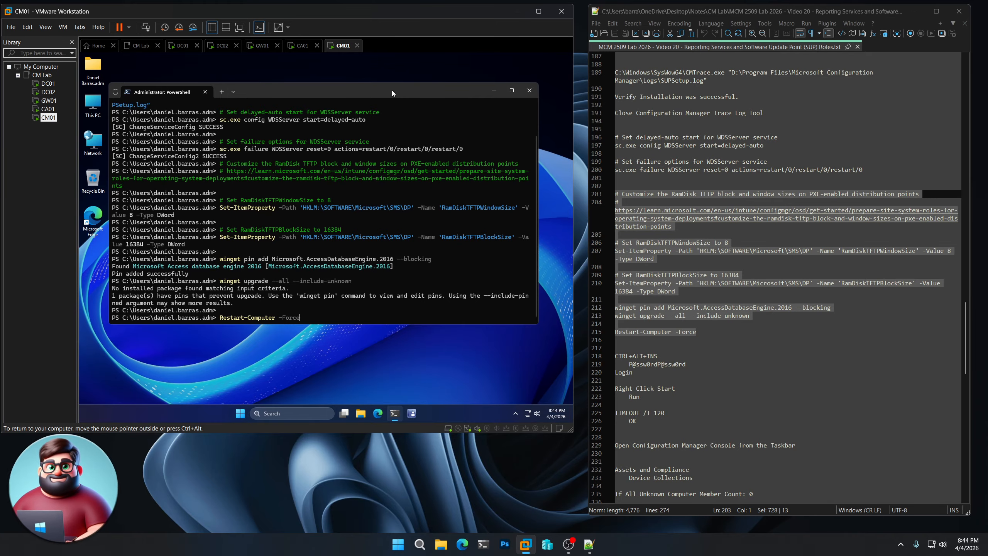
{"action": "key", "text": "Return"}
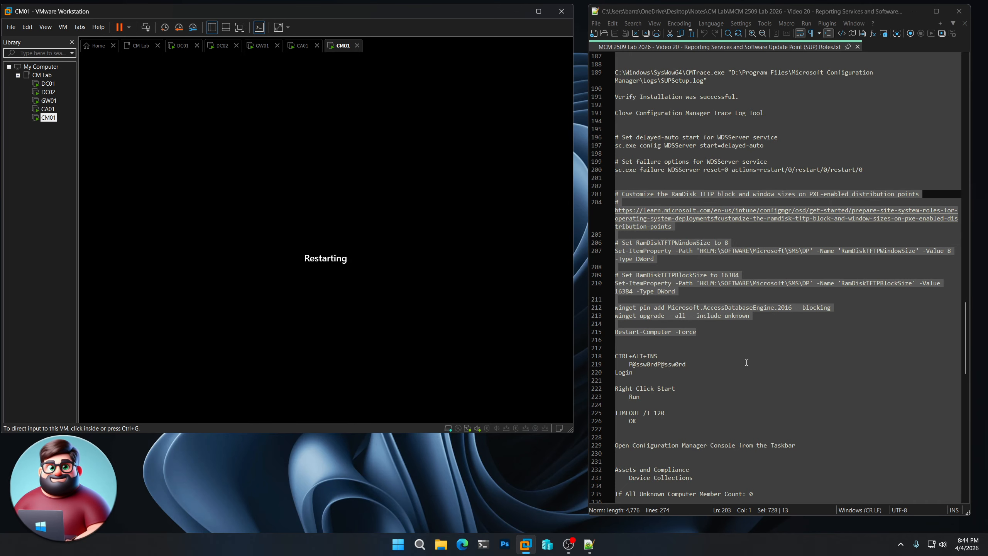
Sign in to the restarted CM01 with Ctrl+Alt+Ins and the admin password copied from the notes
{"action": "scroll", "coordinate": [746, 362], "scroll_direction": "down", "scroll_amount": 7}
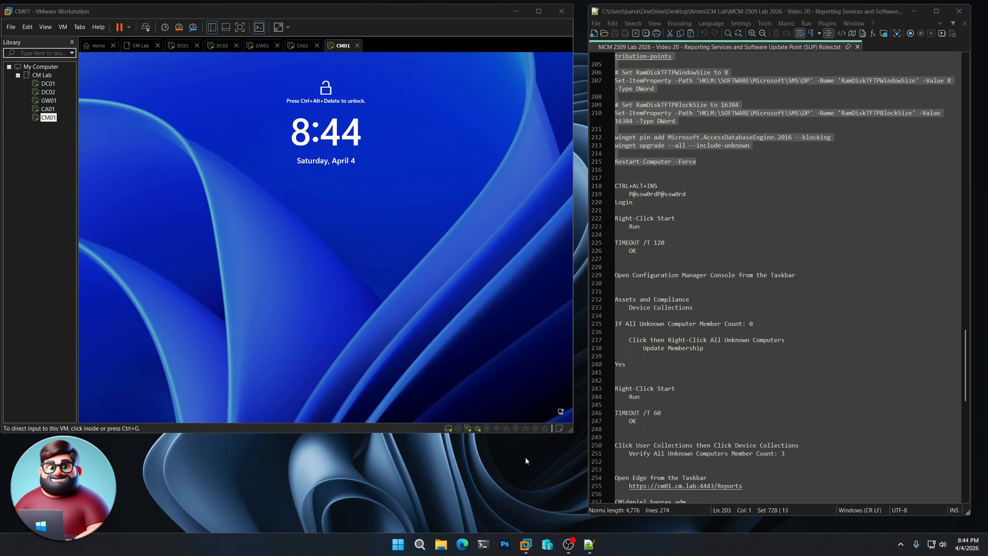
{"action": "left_click", "coordinate": [364, 250]}
{"action": "key", "text": "ctrl+alt+Insert"}
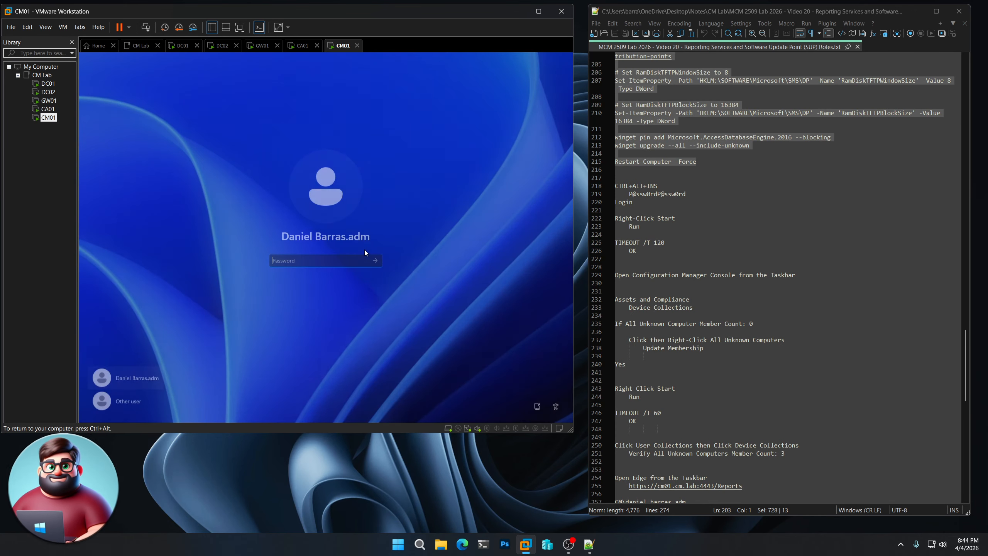
{"action": "left_click", "coordinate": [695, 195]}
{"action": "left_click_drag", "start_coordinate": [695, 195], "coordinate": [626, 193]}
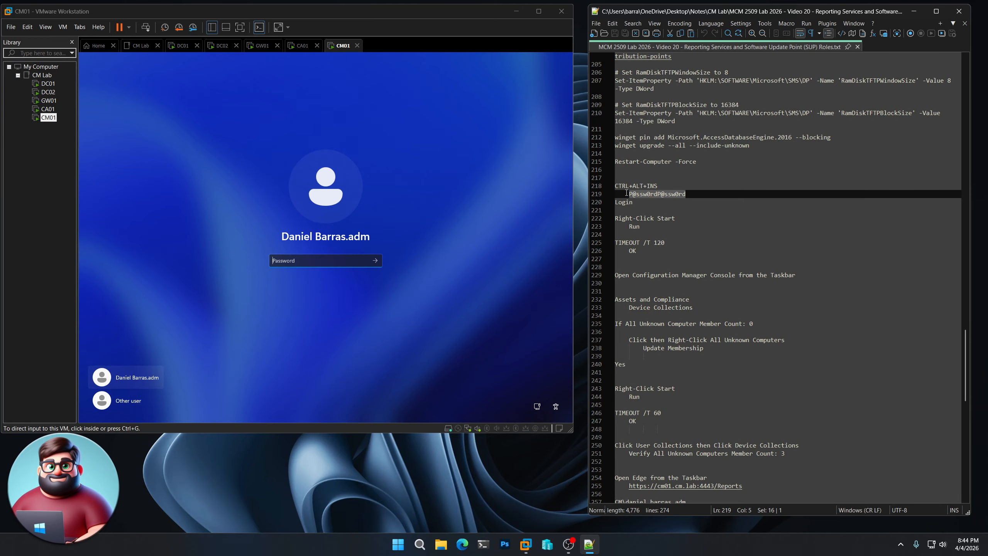
{"action": "left_click", "coordinate": [369, 262]}
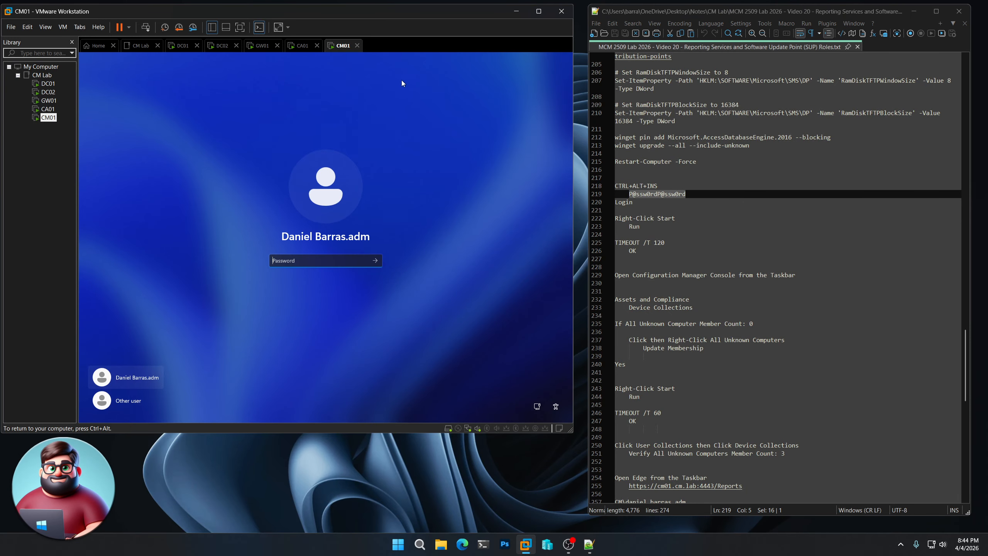
{"action": "key", "text": "ctrl+v"}
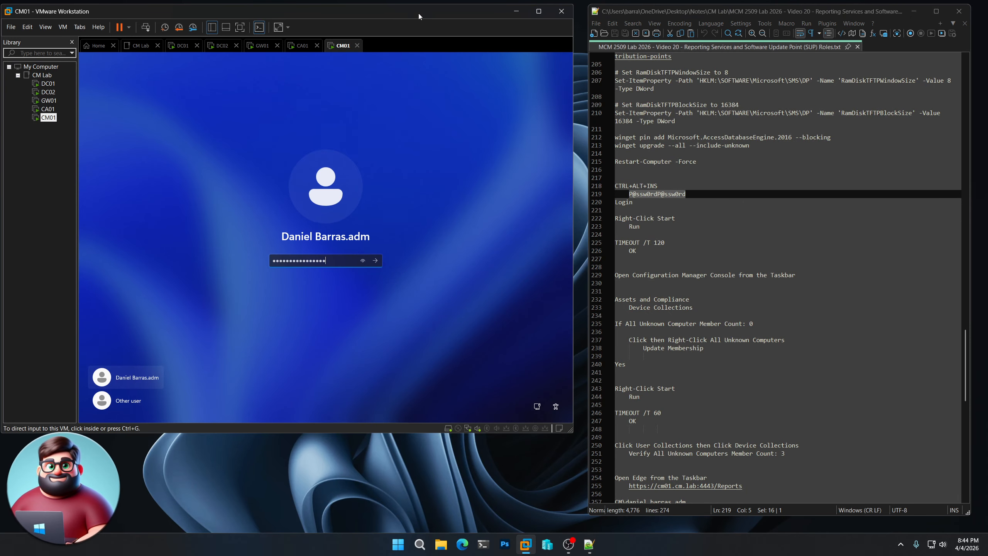
{"action": "left_click", "coordinate": [375, 261]}
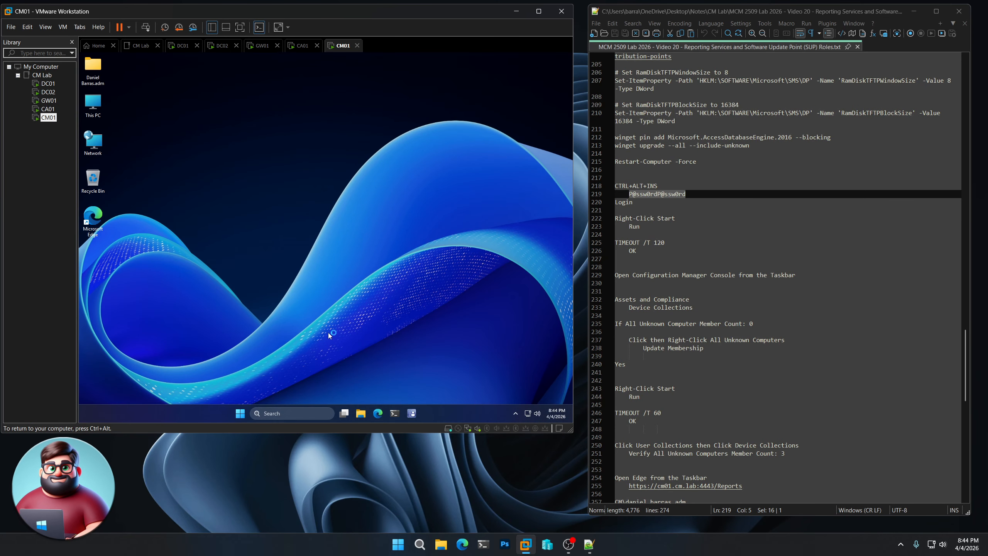
{"action": "right_click", "coordinate": [238, 416]}
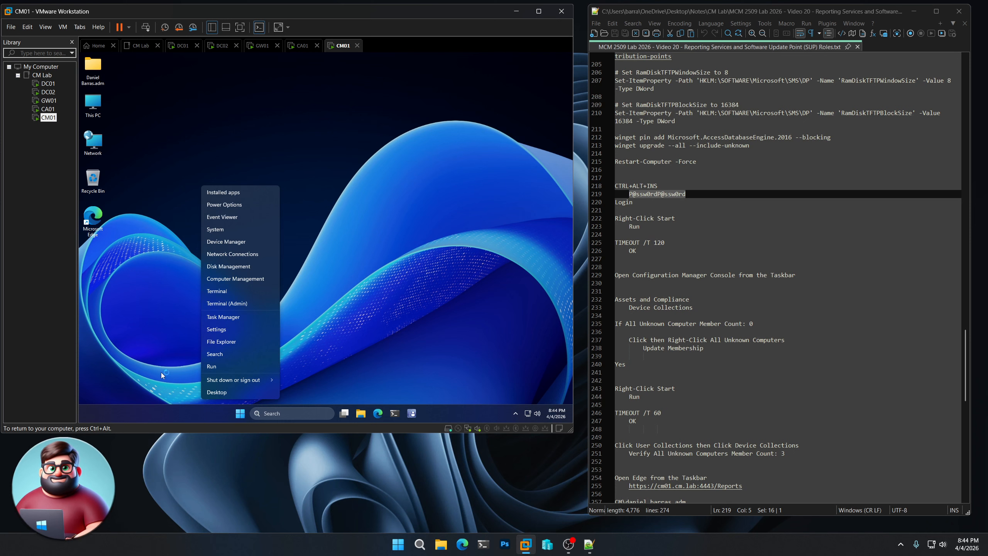
Run TIMEOUT /T 120 from the Run dialog and let the countdown finish
{"action": "left_click", "coordinate": [213, 367]}
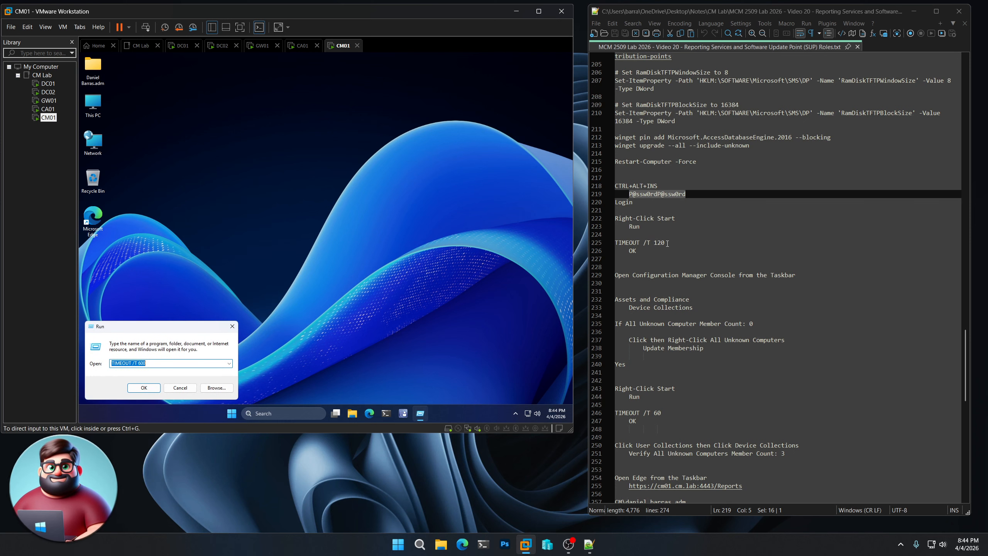
{"action": "left_click_drag", "start_coordinate": [667, 243], "coordinate": [615, 243]}
{"action": "key", "text": "ctrl+c"}
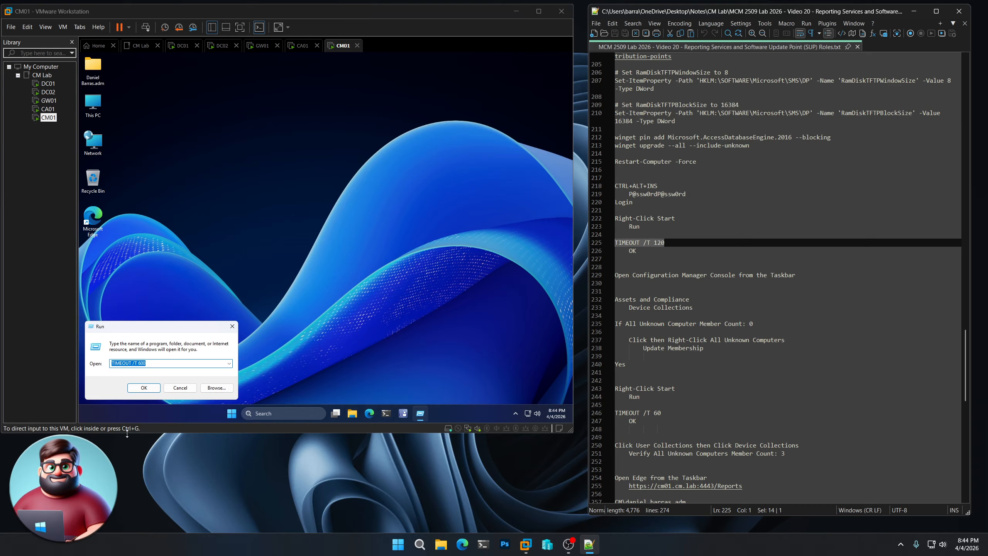
{"action": "left_click", "coordinate": [175, 330]}
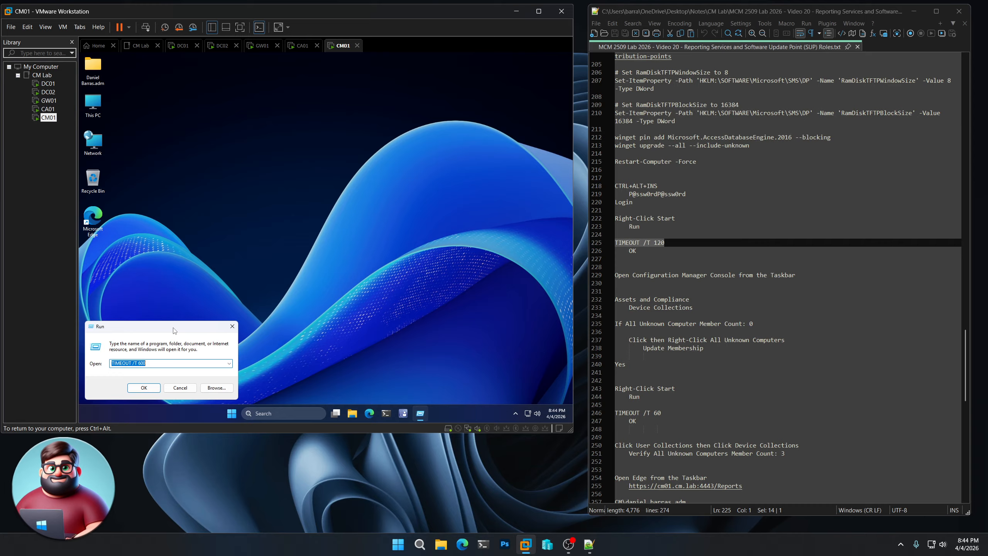
{"action": "right_click", "coordinate": [650, 245]}
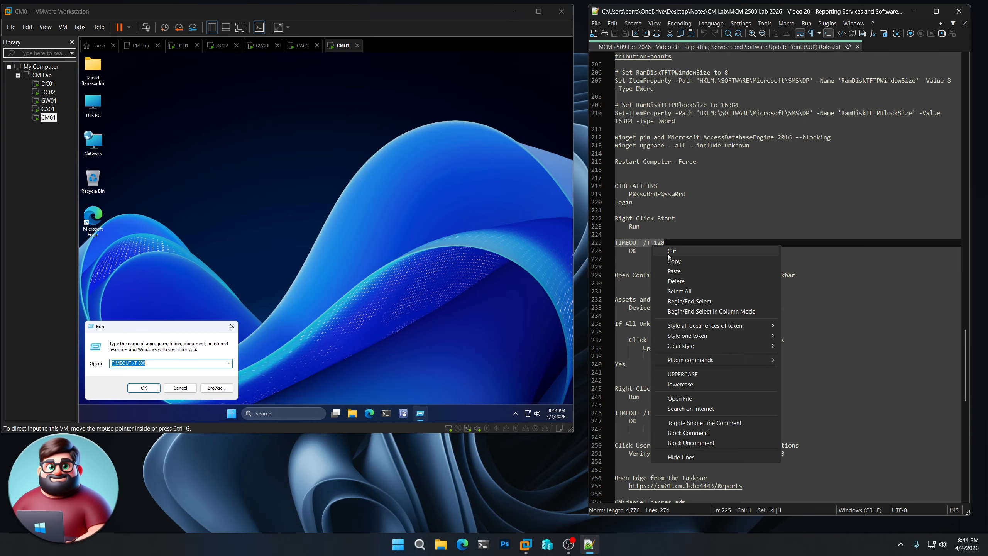
{"action": "left_click", "coordinate": [677, 262]}
{"action": "left_click", "coordinate": [183, 332]}
{"action": "key", "text": "ctrl+v"}
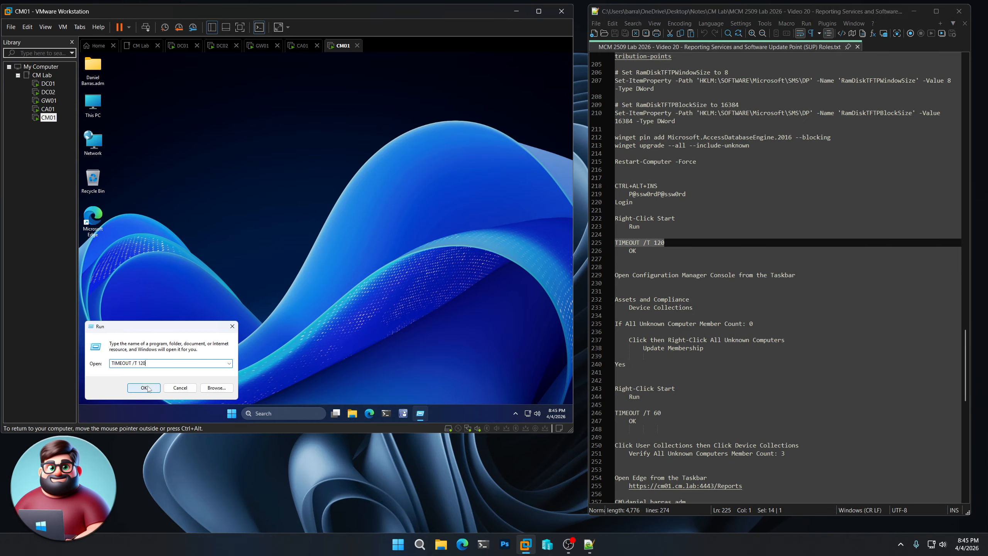
{"action": "left_click", "coordinate": [144, 390]}
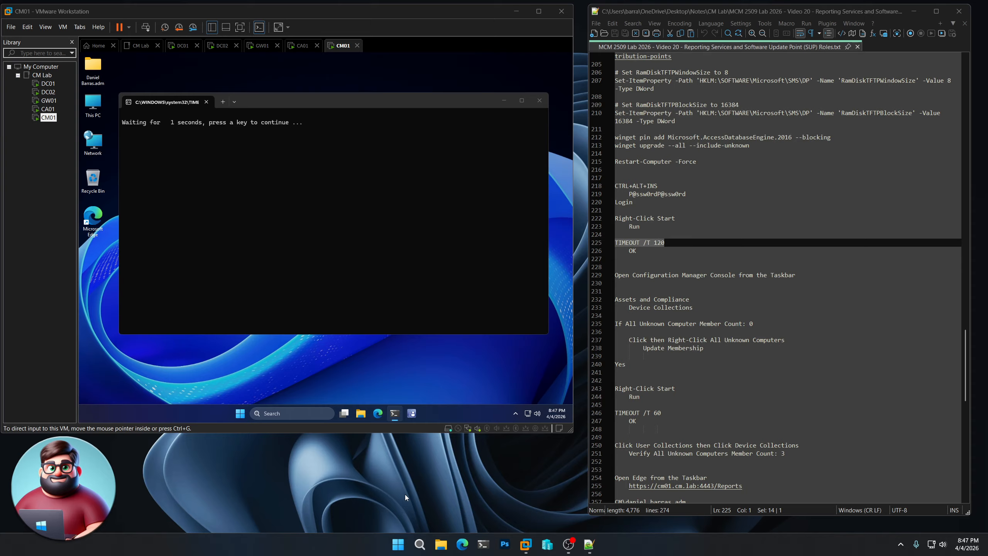
{"action": "left_click", "coordinate": [323, 259]}
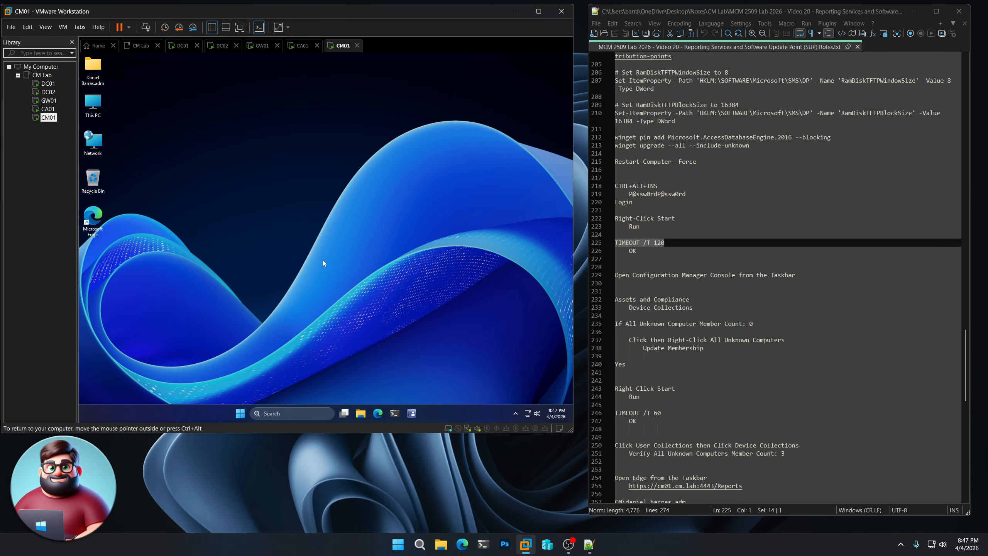
{"action": "left_click", "coordinate": [414, 413]}
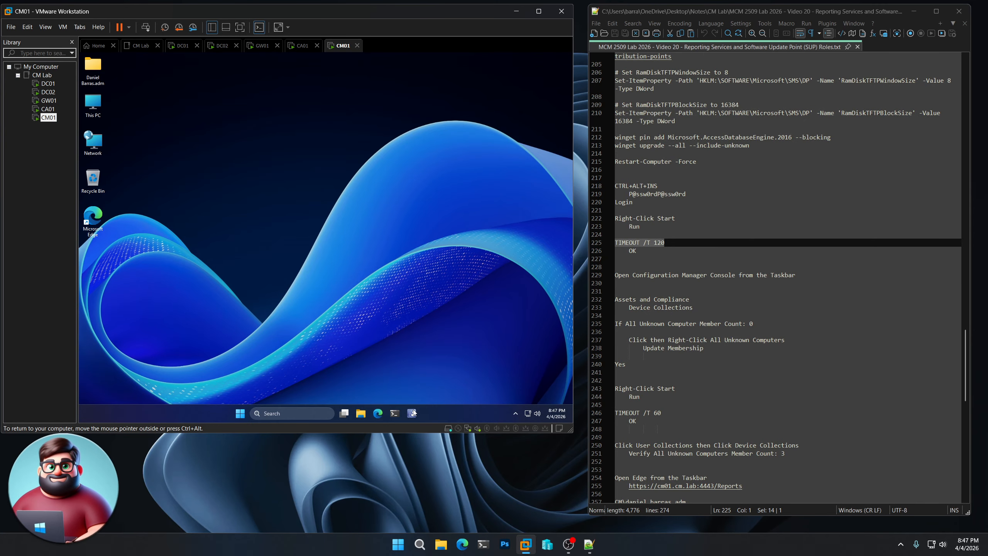
Once the console connects to site PS1, show Device Collections under Assets and Compliance
{"action": "scroll", "coordinate": [765, 278], "scroll_direction": "down", "scroll_amount": 3}
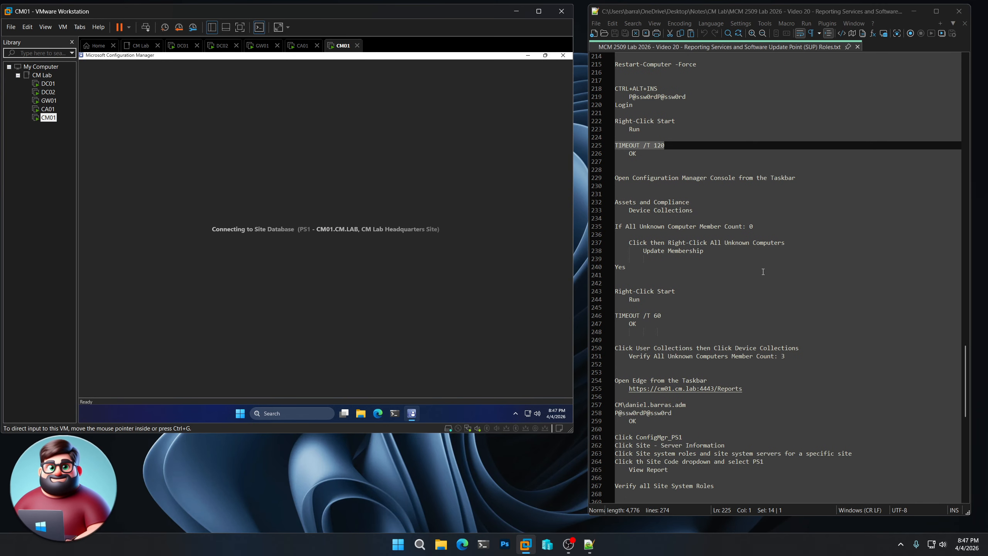
{"action": "scroll", "coordinate": [765, 279], "scroll_direction": "down", "scroll_amount": 1}
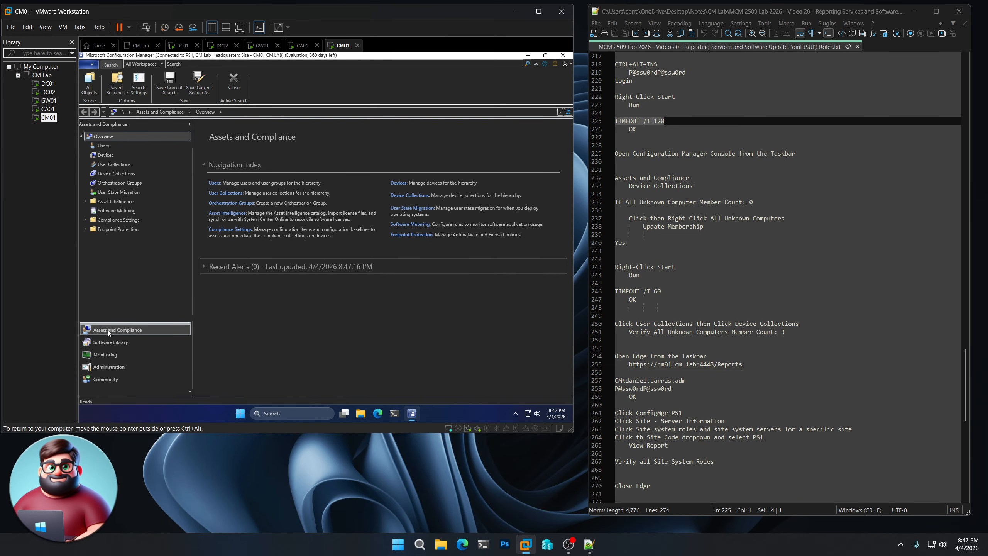
{"action": "left_click", "coordinate": [121, 174]}
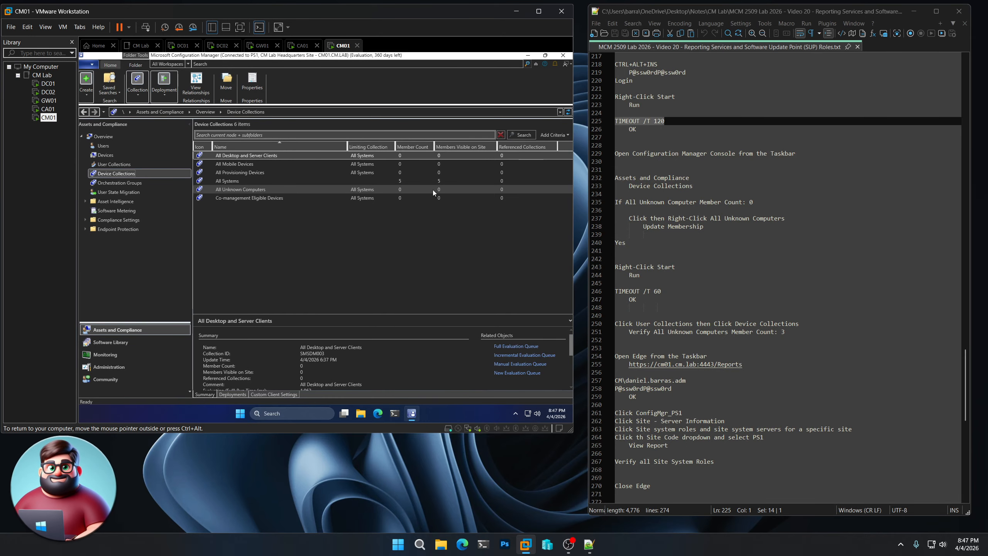
Update membership of the All Unknown Computers collection and confirm
{"action": "right_click", "coordinate": [244, 188]}
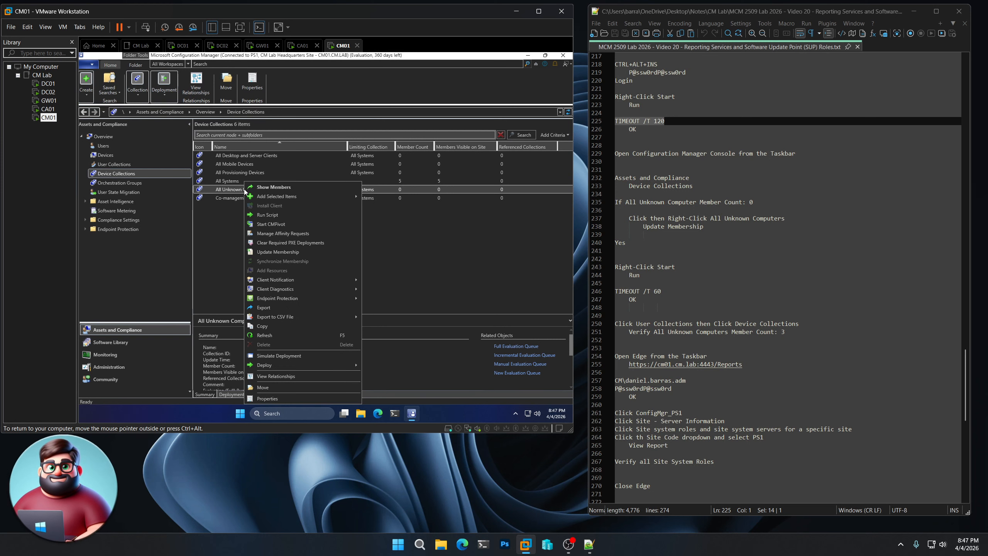
{"action": "left_click", "coordinate": [282, 252]}
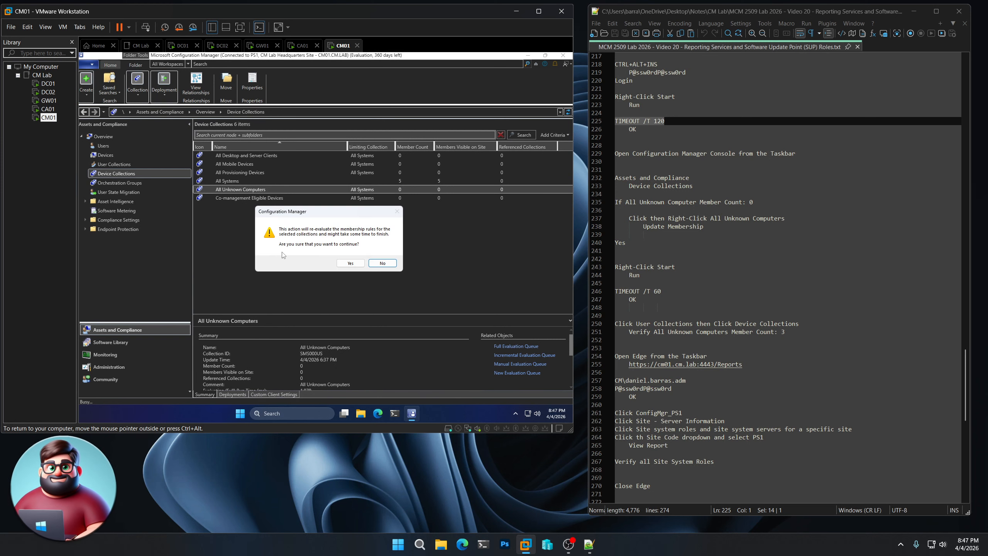
{"action": "left_click", "coordinate": [352, 264]}
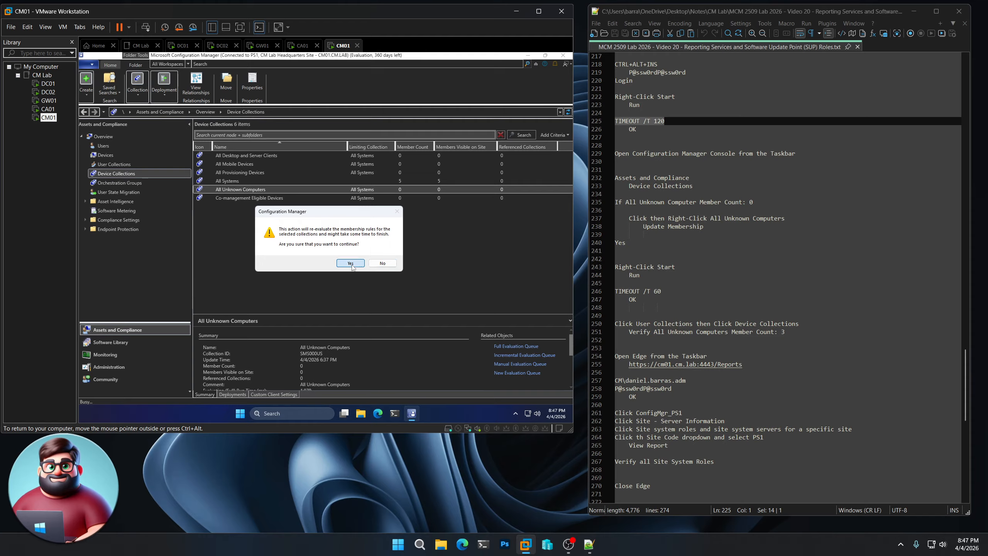
Run a 60-second TIMEOUT from the Run dialog and wait for it to finish
{"action": "right_click", "coordinate": [240, 413]}
{"action": "left_click", "coordinate": [230, 370]}
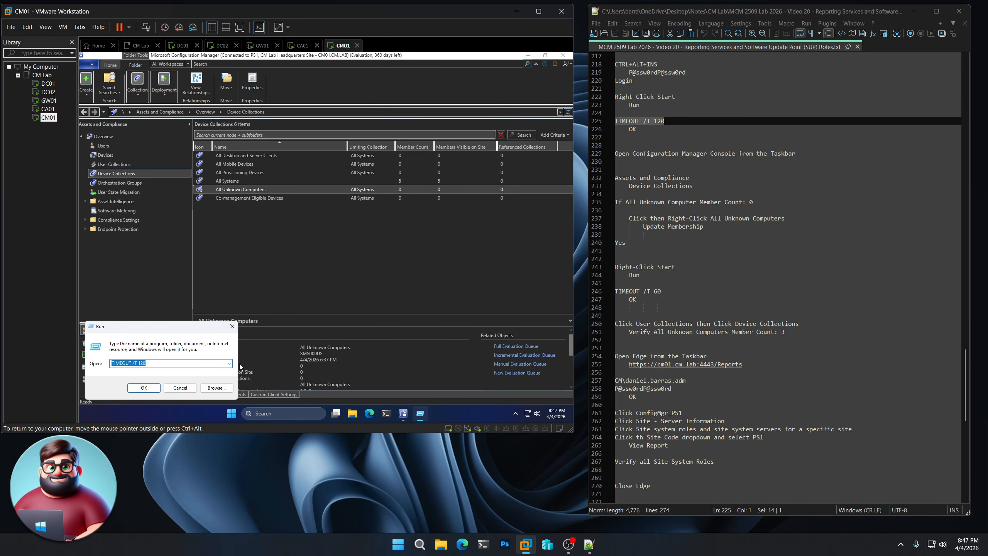
{"action": "left_click_drag", "start_coordinate": [139, 363], "coordinate": [166, 364]}
{"action": "type", "text": "60"}
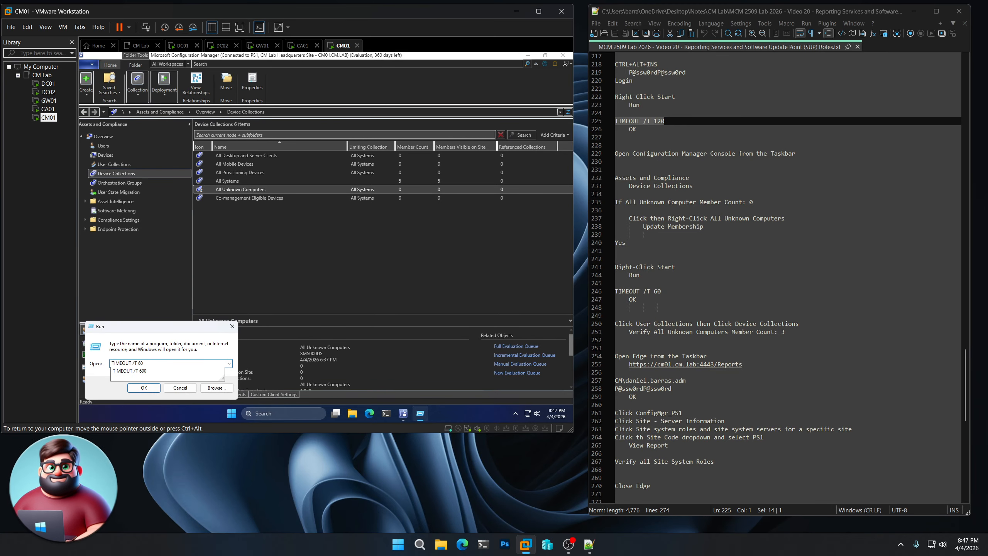
{"action": "key", "text": "Return"}
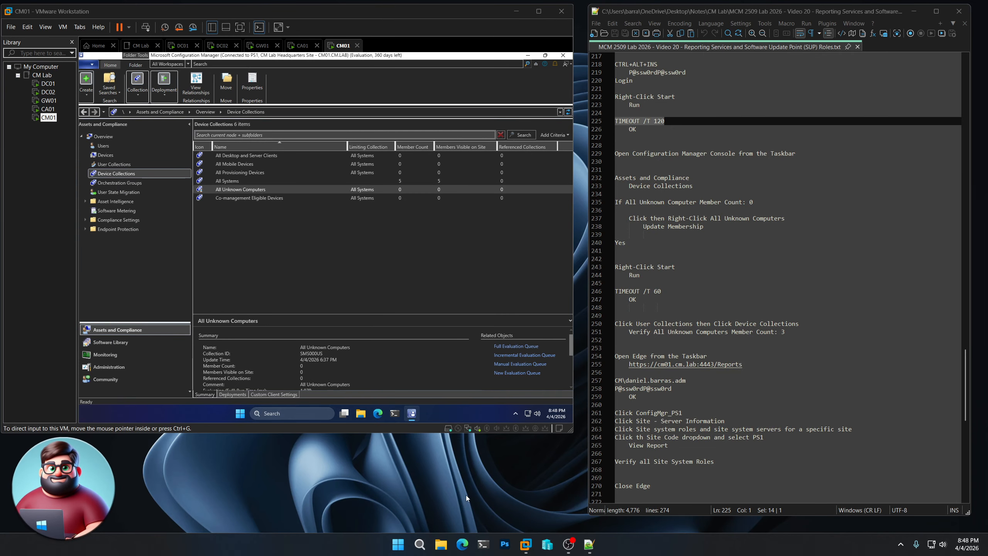
{"action": "scroll", "coordinate": [832, 324], "scroll_direction": "down", "scroll_amount": 3}
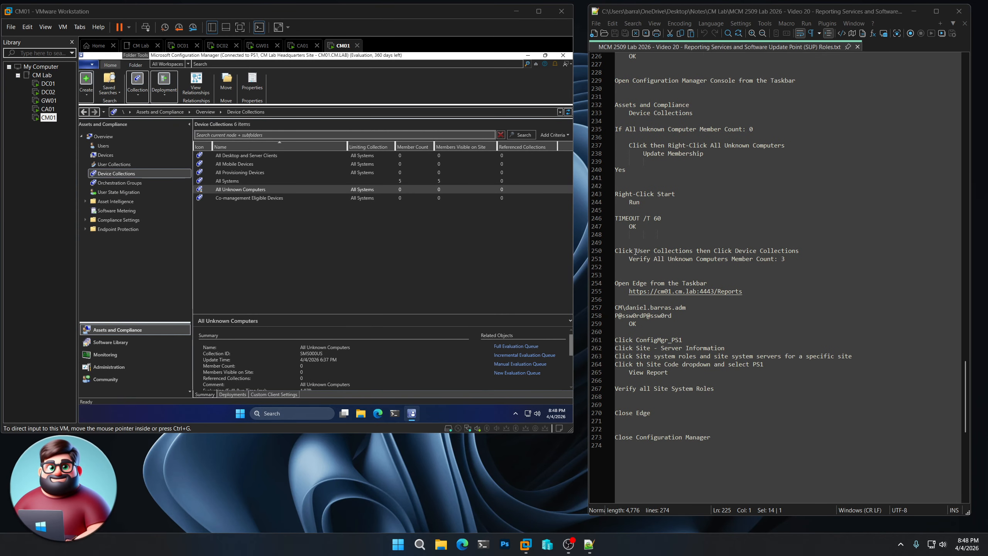
Refresh Device Collections via User Collections so All Unknown Computers shows 3, then launch Edge
{"action": "left_click", "coordinate": [121, 165]}
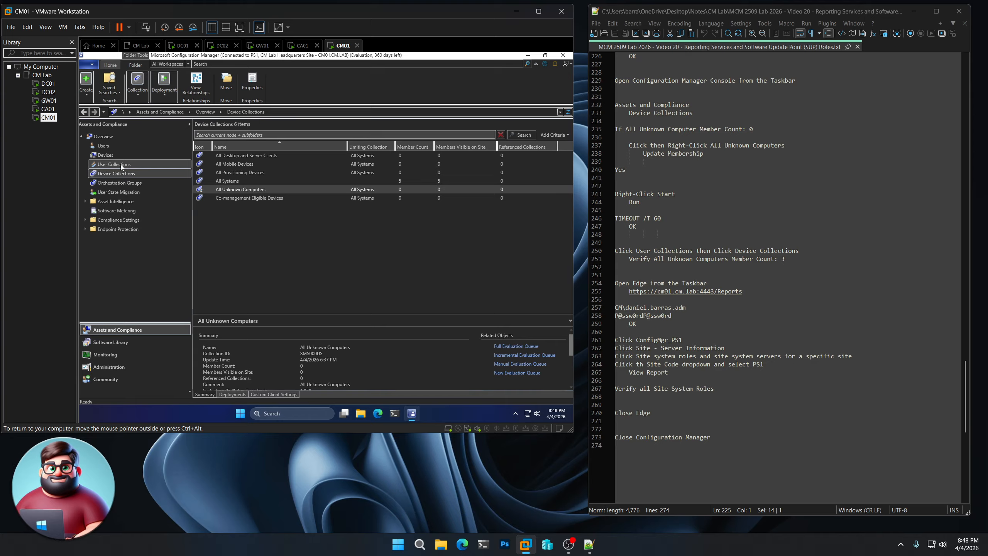
{"action": "left_click", "coordinate": [120, 164]}
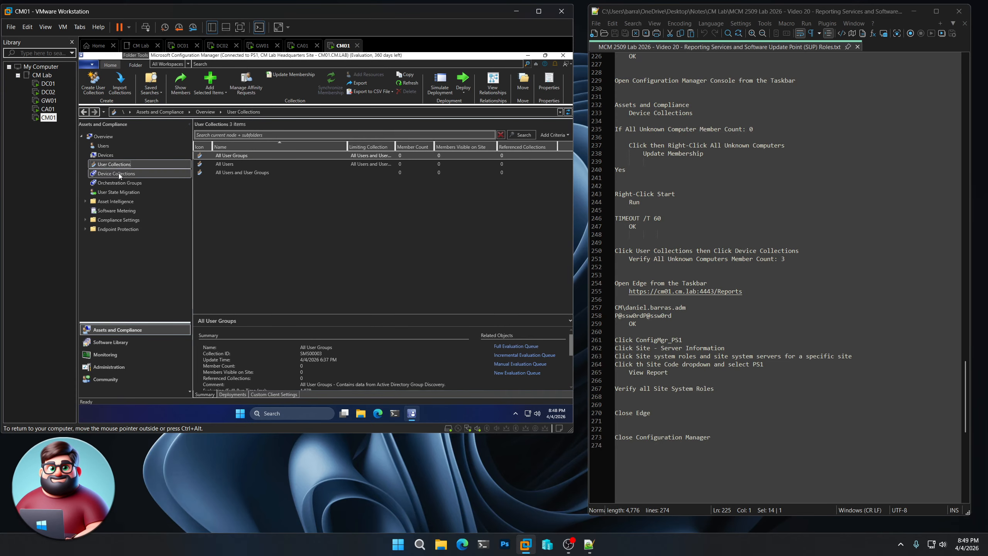
{"action": "left_click", "coordinate": [119, 173]}
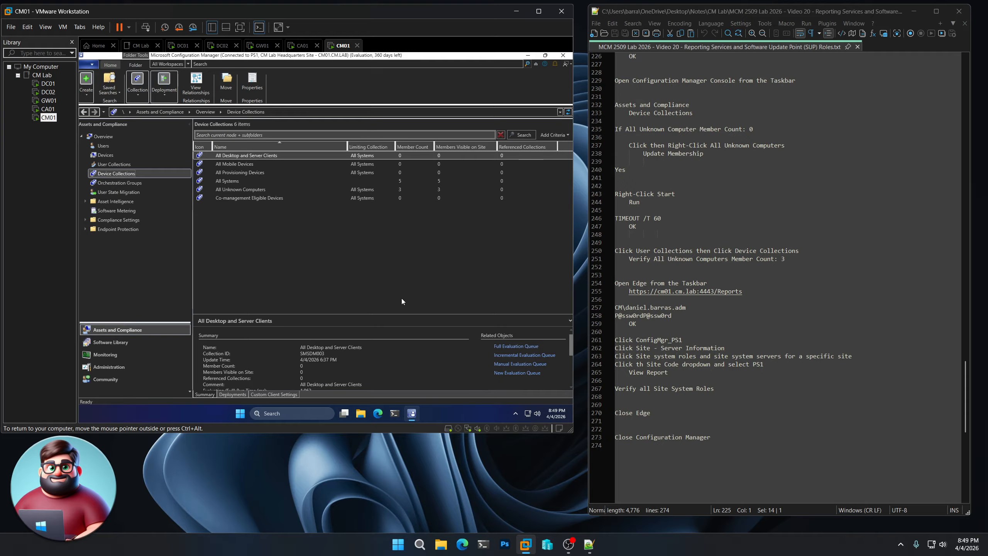
{"action": "left_click", "coordinate": [381, 415]}
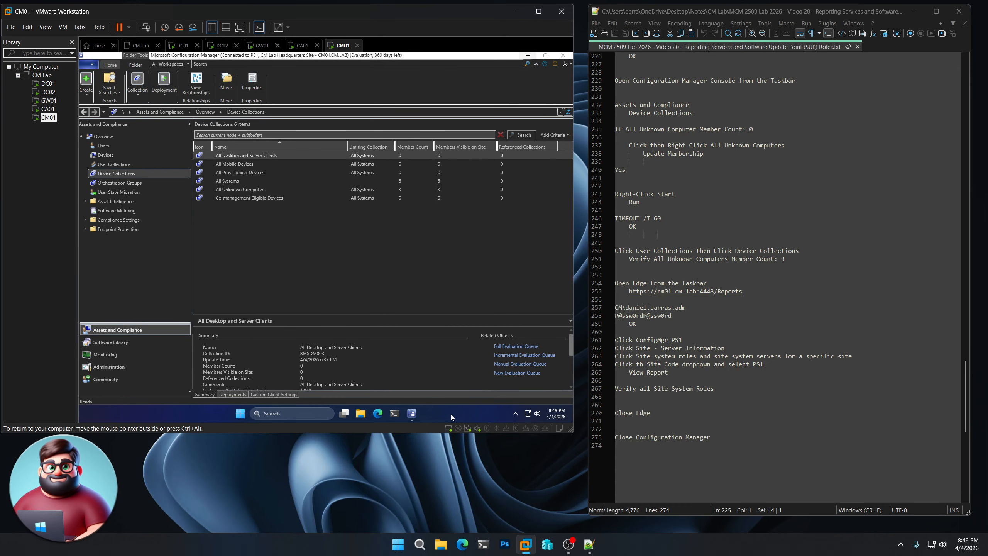
{"action": "left_click", "coordinate": [378, 413]}
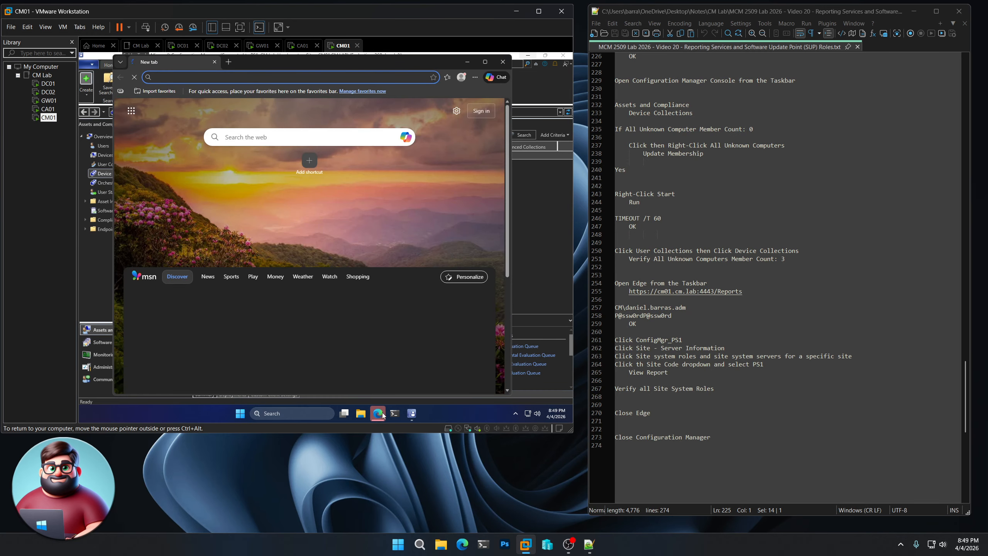
{"action": "left_click_drag", "start_coordinate": [742, 291], "coordinate": [629, 291]}
{"action": "key", "text": "ctrl+c"}
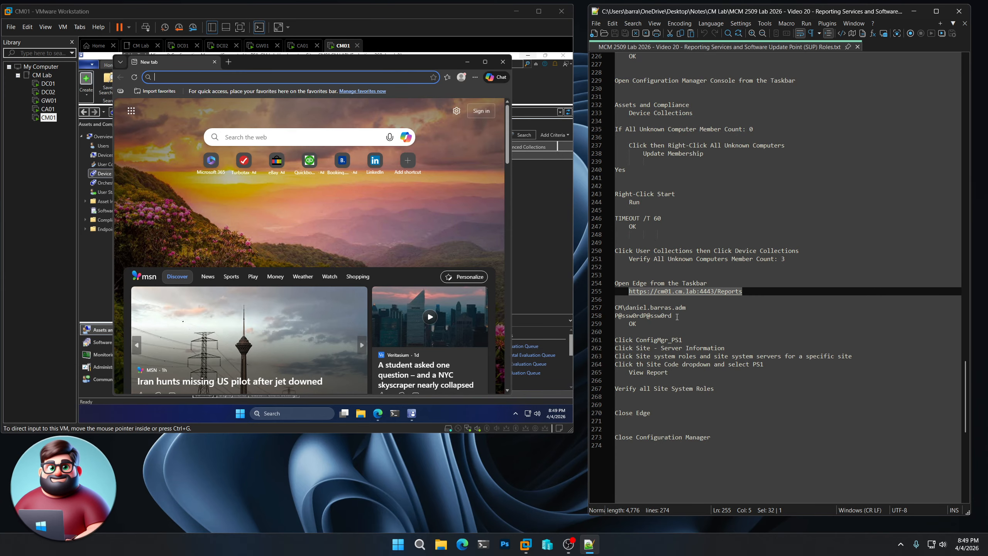
{"action": "left_click", "coordinate": [299, 84]}
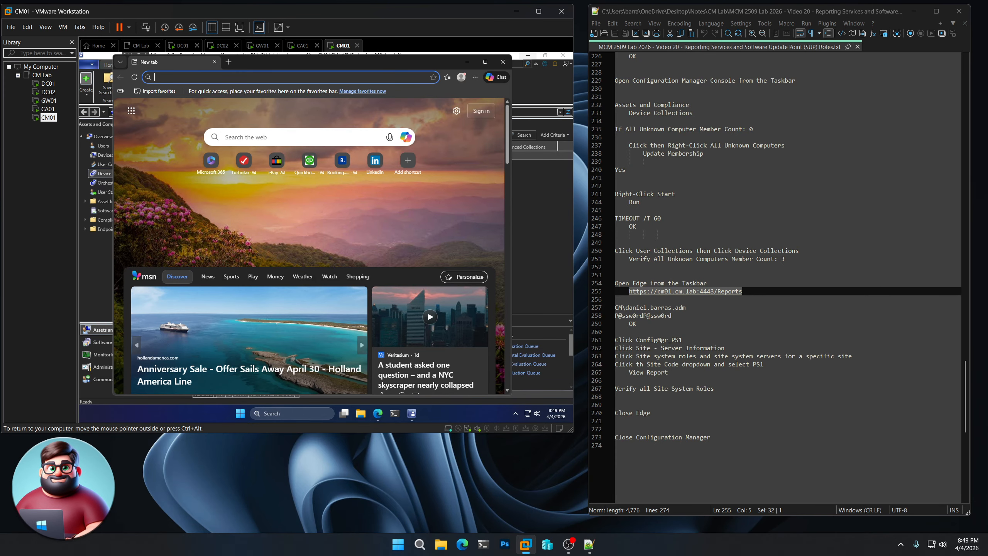
{"action": "left_click", "coordinate": [355, 77]}
{"action": "key", "text": "ctrl+v"}
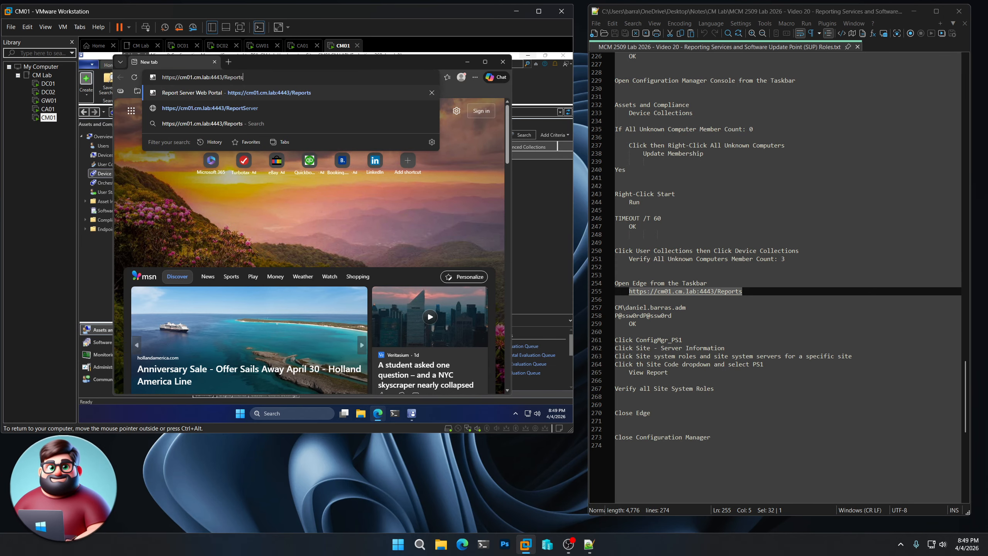
{"action": "key", "text": "Return"}
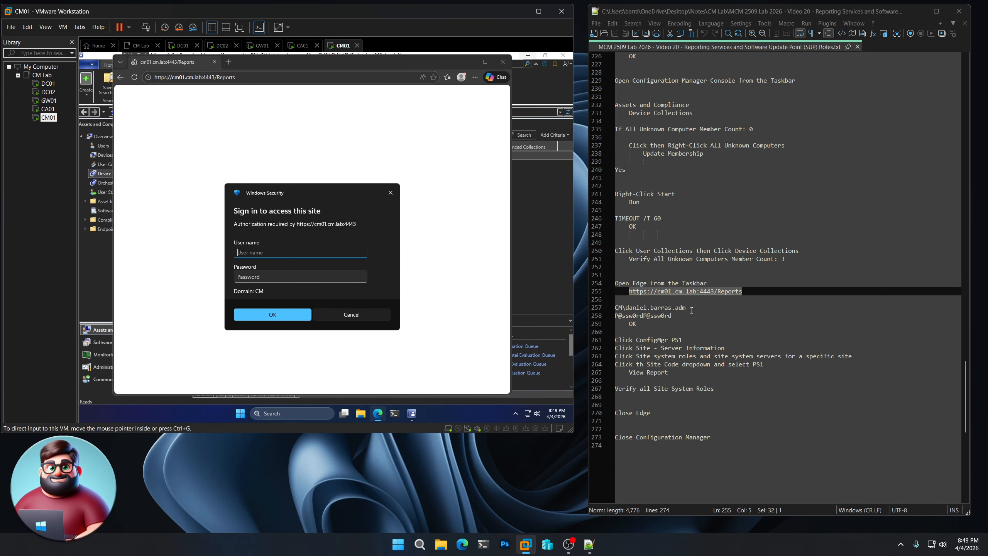
Sign in to the Windows Security prompt with the user name and password copied from the notes
{"action": "left_click_drag", "start_coordinate": [688, 308], "coordinate": [610, 307]}
{"action": "right_click", "coordinate": [639, 308]}
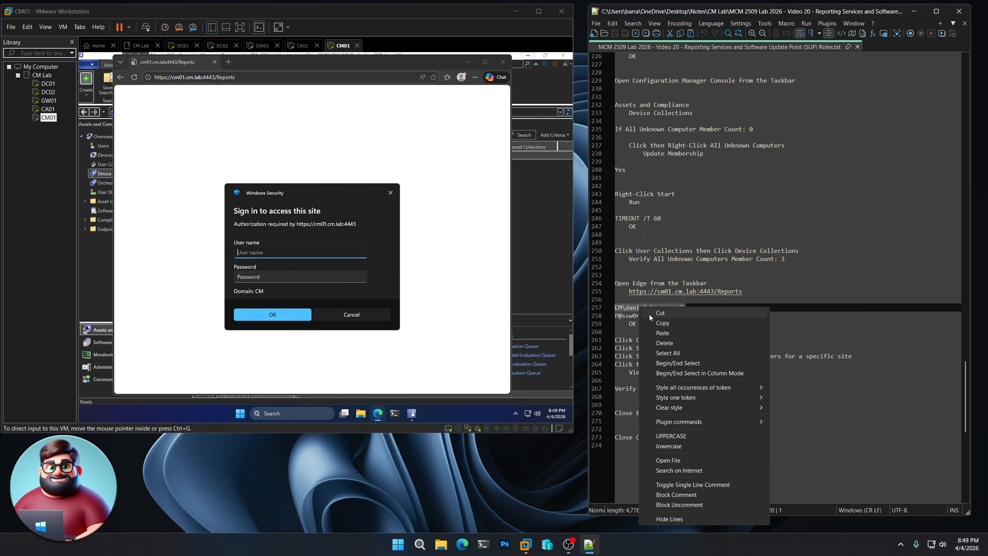
{"action": "left_click", "coordinate": [650, 323]}
{"action": "left_click", "coordinate": [275, 244]}
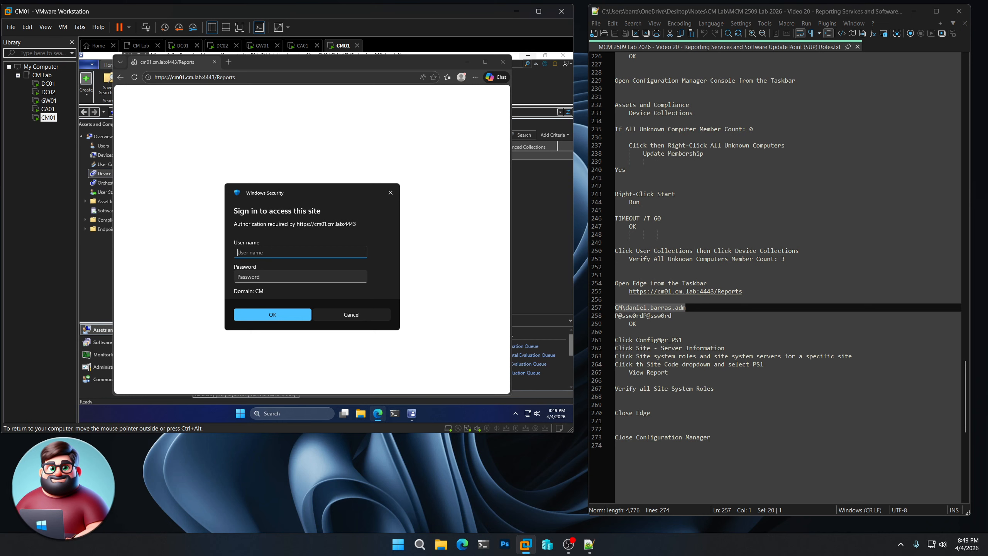
{"action": "key", "text": "ctrl+v"}
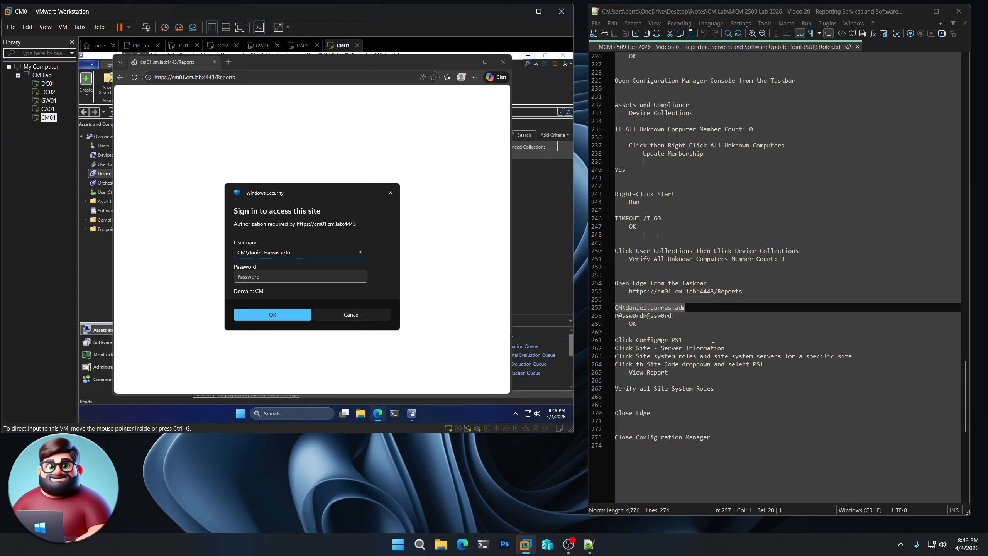
{"action": "left_click_drag", "start_coordinate": [677, 316], "coordinate": [594, 313]}
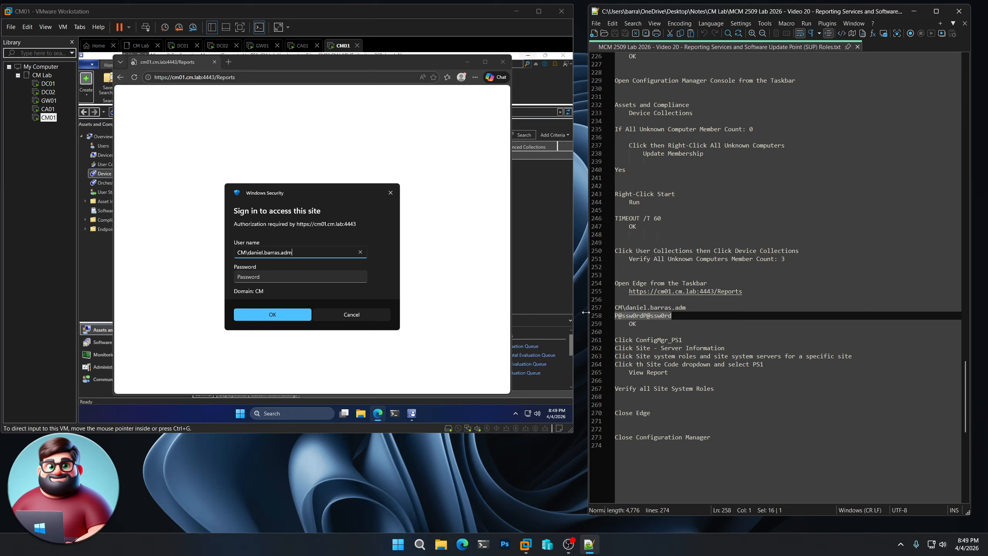
{"action": "left_click", "coordinate": [302, 277]}
{"action": "key", "text": "ctrl+v"}
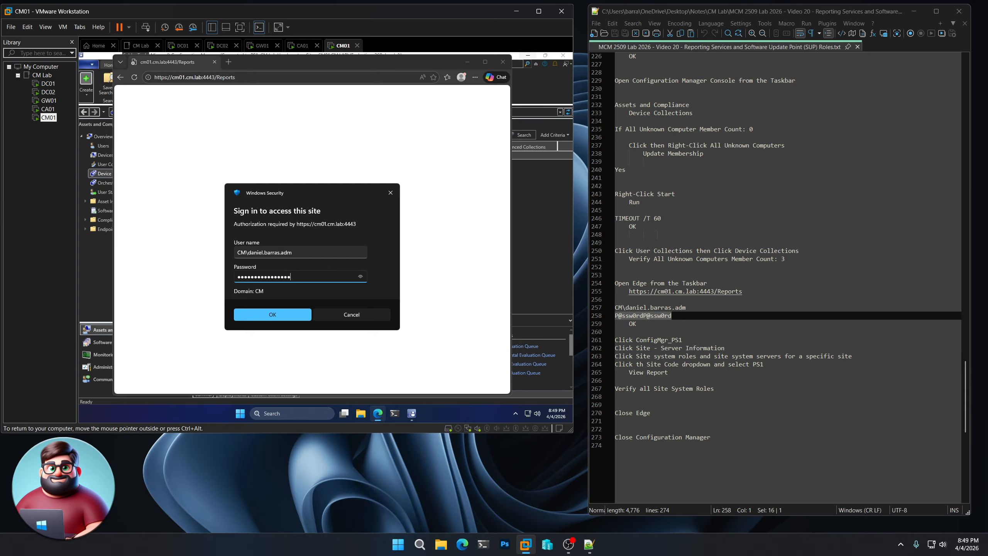
{"action": "left_click", "coordinate": [282, 314]}
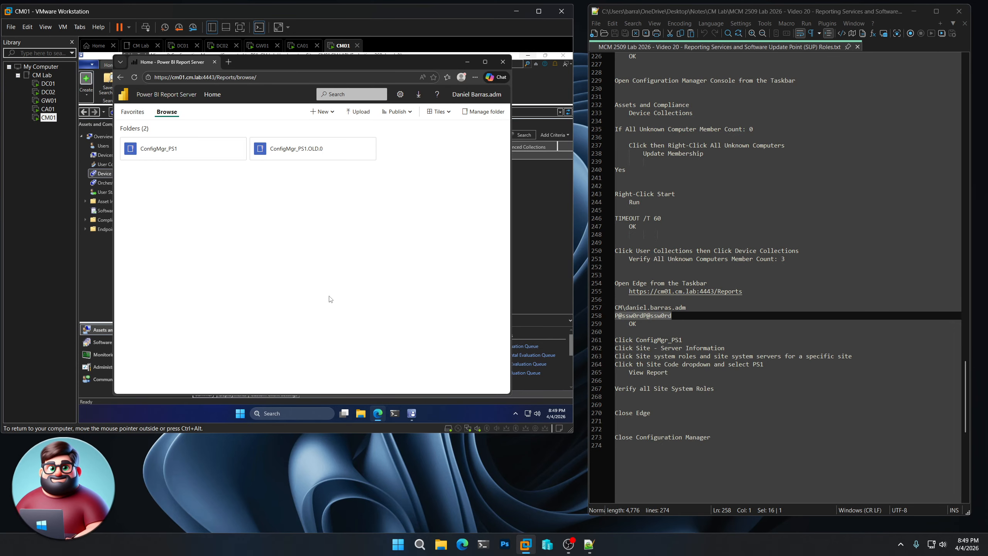
Open the Site system roles report under ConfigMgr_PS1 > Site - Server Information
{"action": "left_click", "coordinate": [133, 153]}
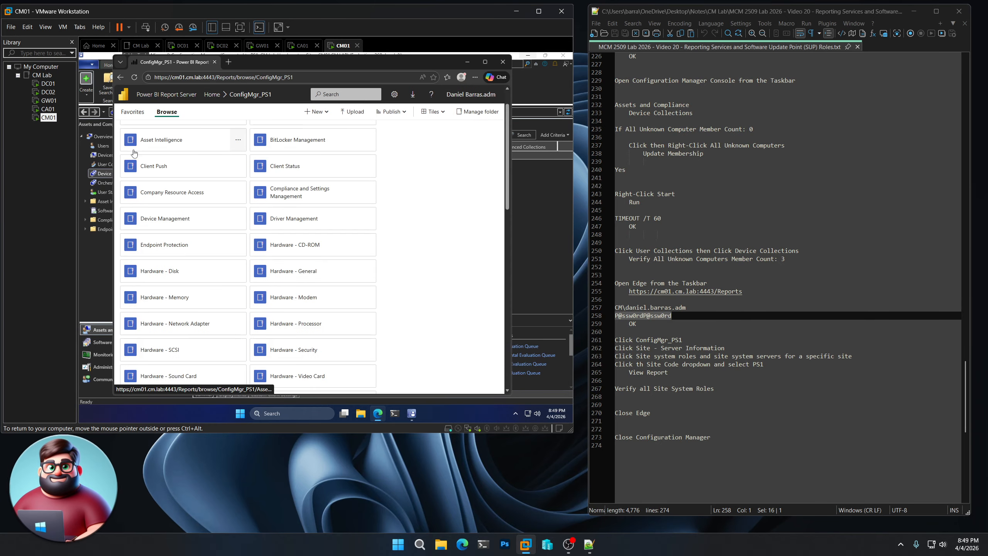
{"action": "scroll", "coordinate": [206, 282], "scroll_direction": "down", "scroll_amount": 7}
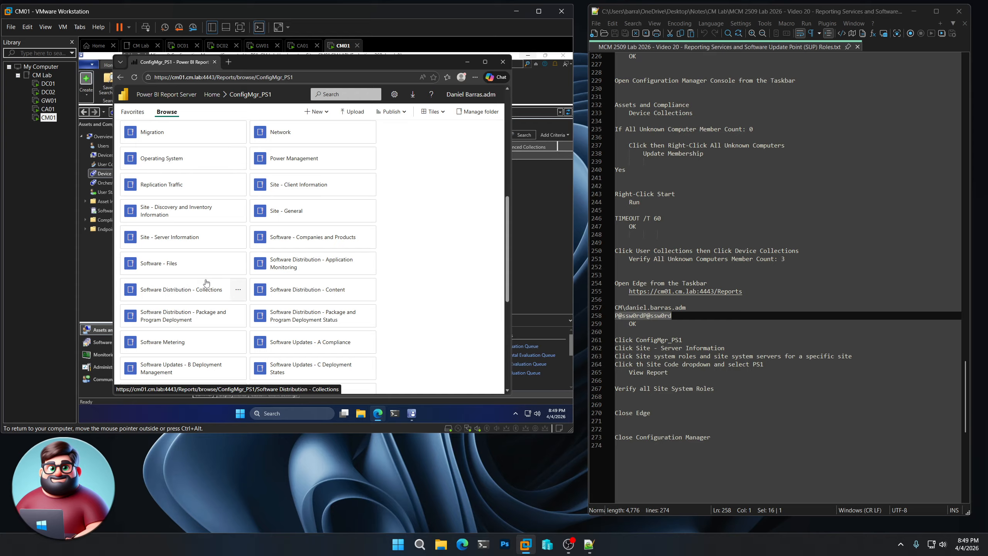
{"action": "left_click", "coordinate": [174, 239]}
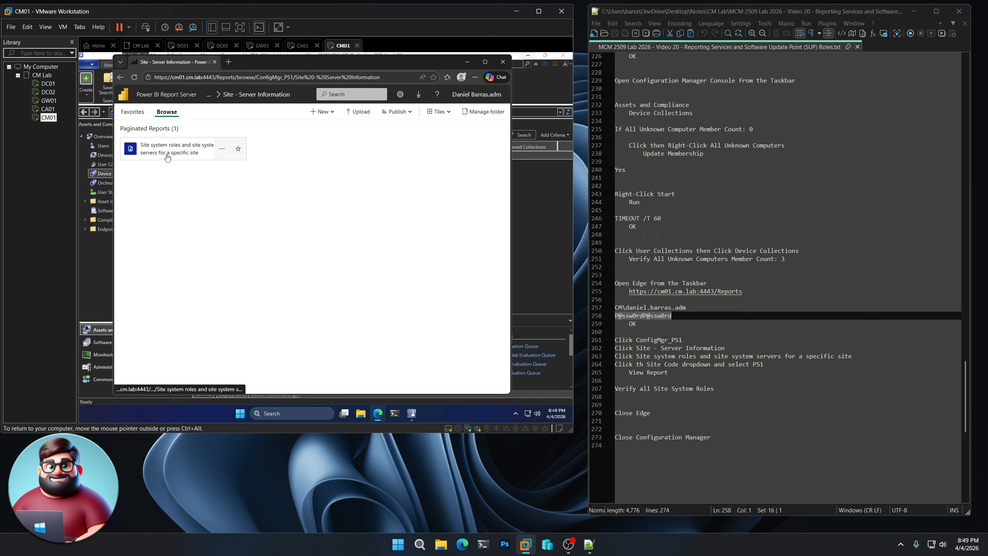
{"action": "left_click", "coordinate": [167, 157]}
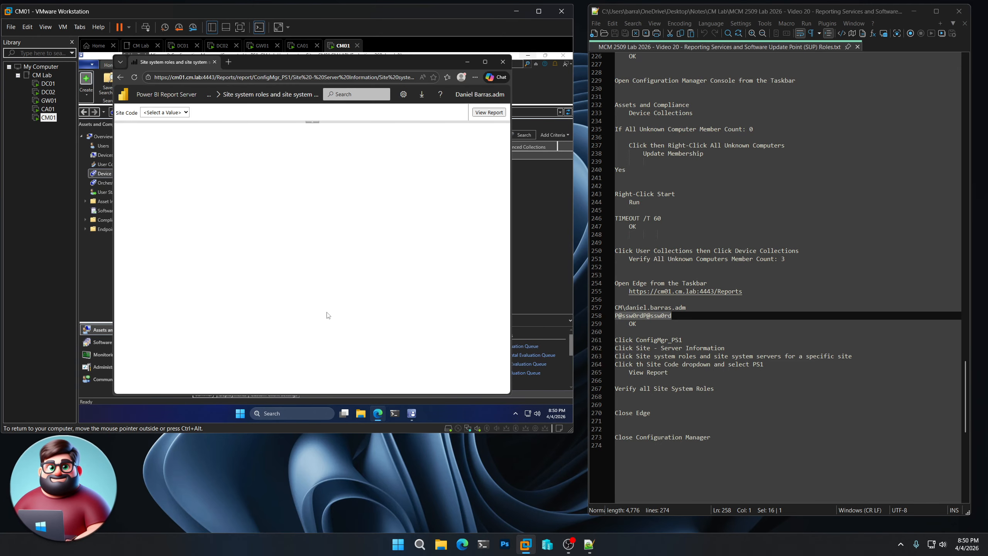
Run the report for site PS1, confirm Software update point appears, then close Edge and the console
{"action": "left_click", "coordinate": [186, 113]}
{"action": "left_click", "coordinate": [168, 131]}
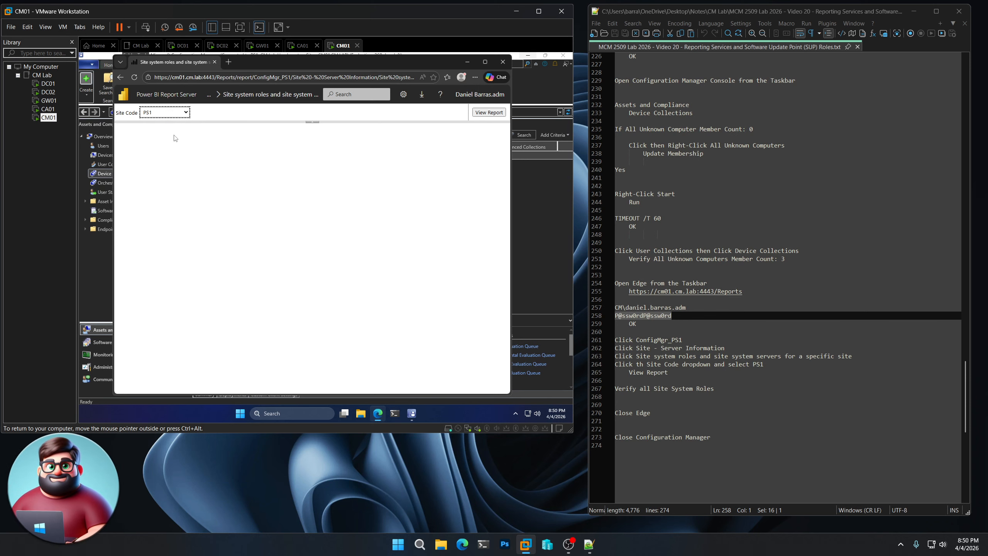
{"action": "left_click", "coordinate": [491, 112]}
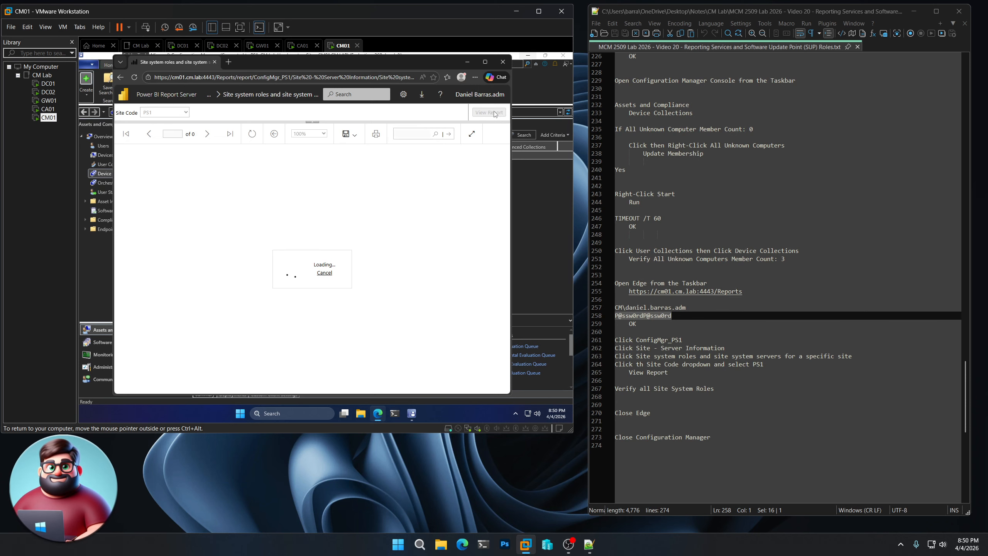
{"action": "scroll", "coordinate": [750, 369], "scroll_direction": "down", "scroll_amount": 3}
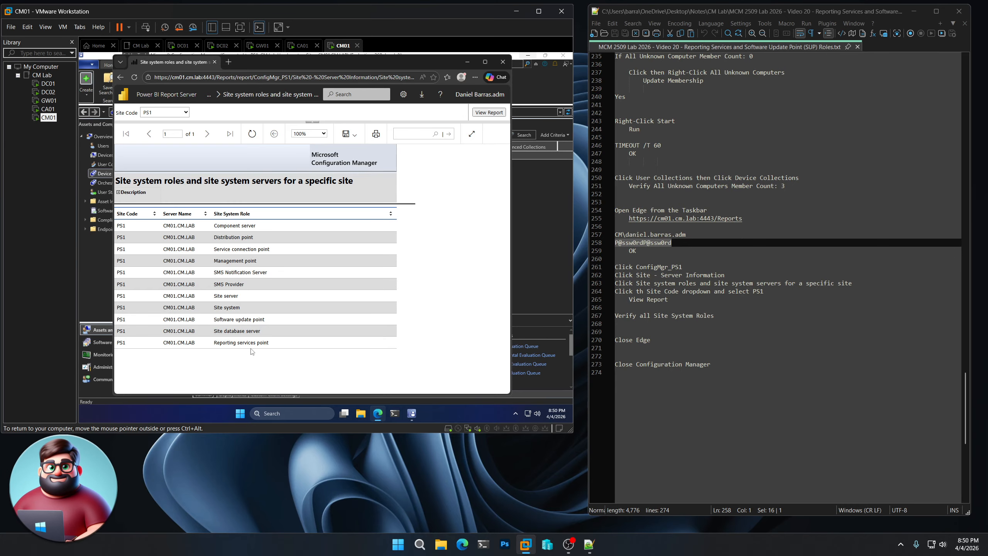
{"action": "left_click", "coordinate": [503, 62]}
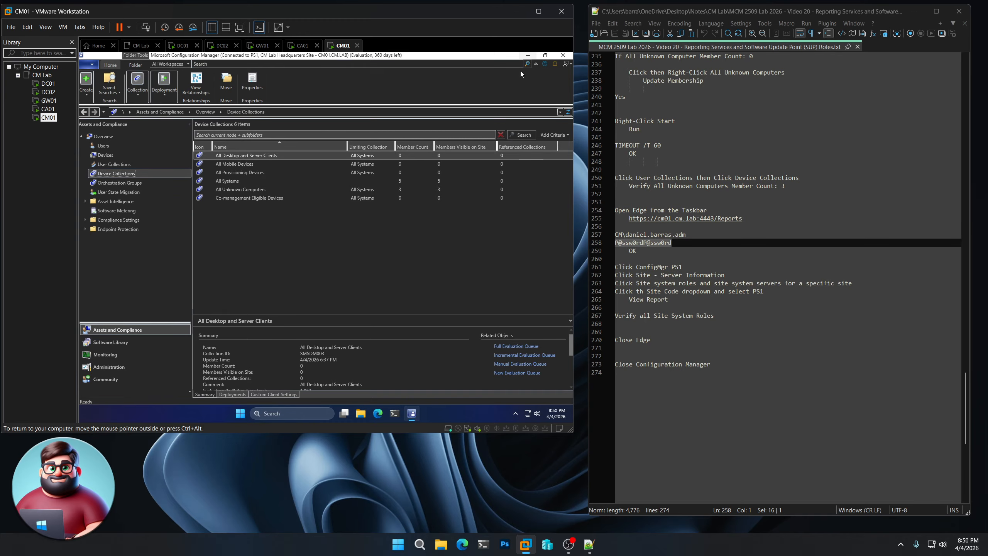
{"action": "left_click", "coordinate": [563, 55]}
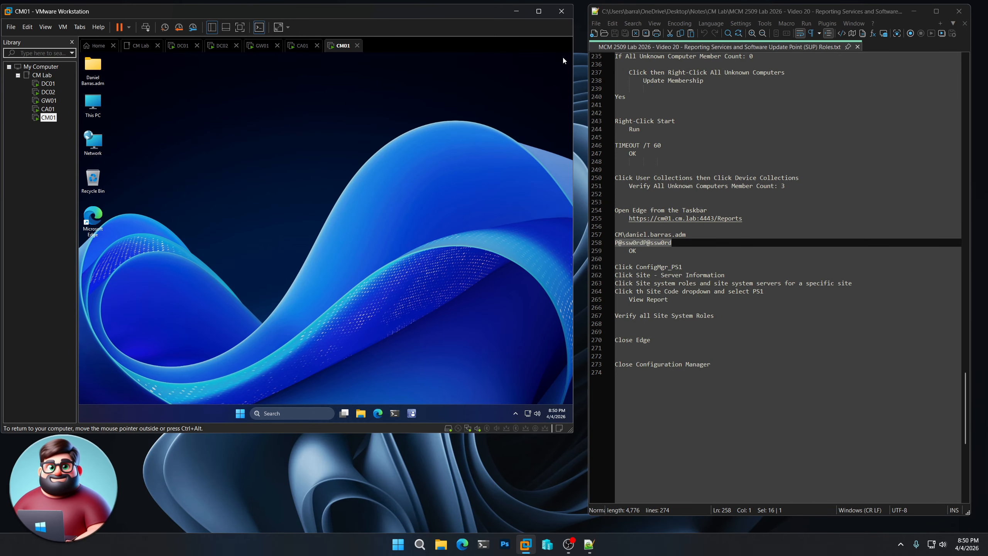